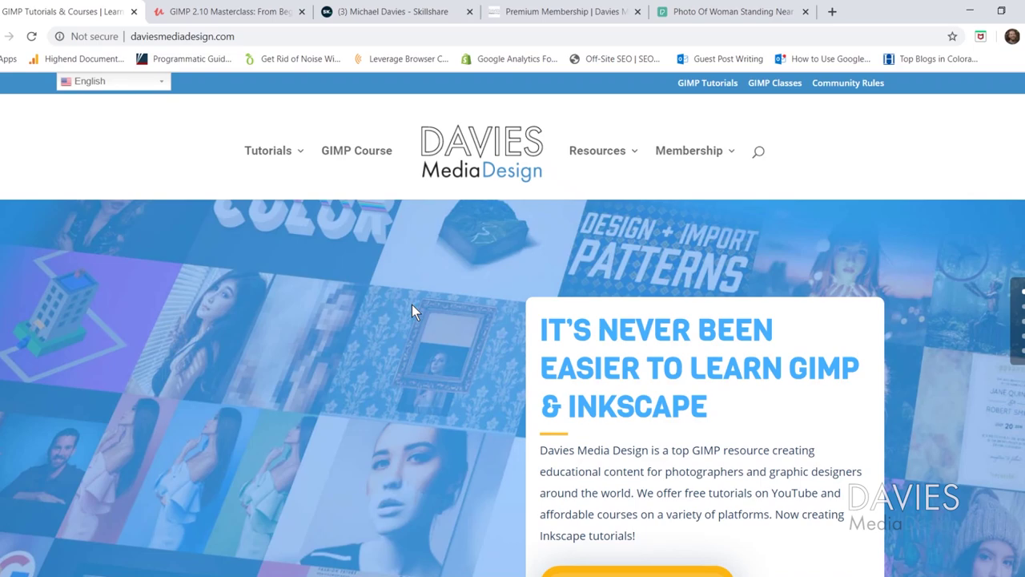
- Scroll through the Davies Media Design and Skillshare pages
scroll(412, 317, down, 2)
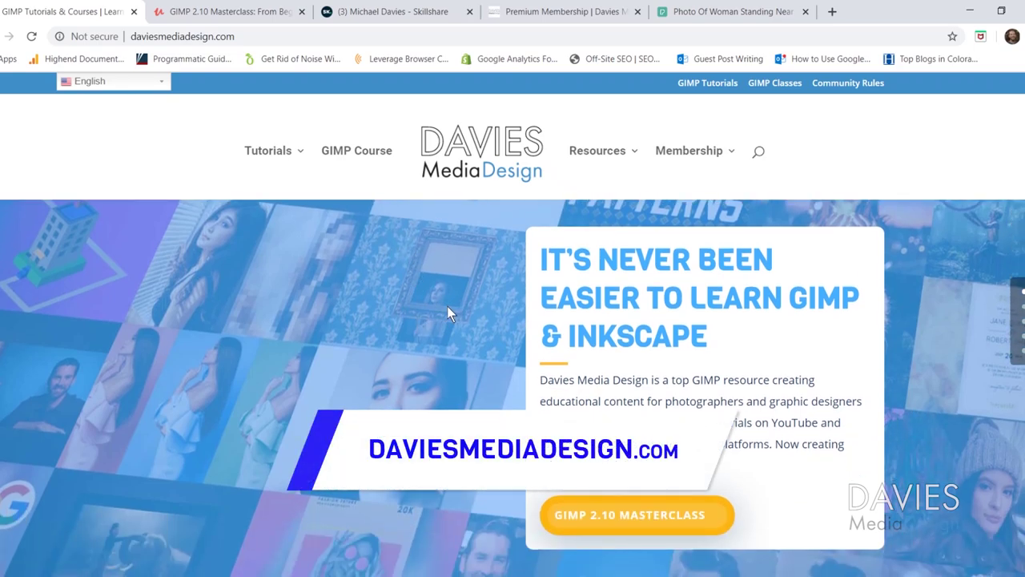
scroll(447, 306, down, 5)
scroll(451, 314, down, 10)
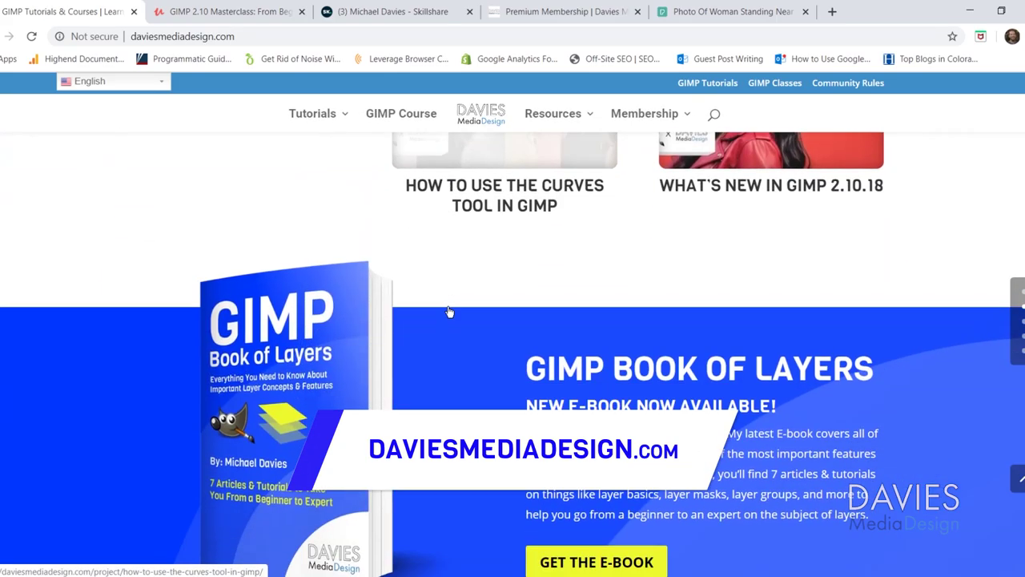
scroll(449, 311, down, 6)
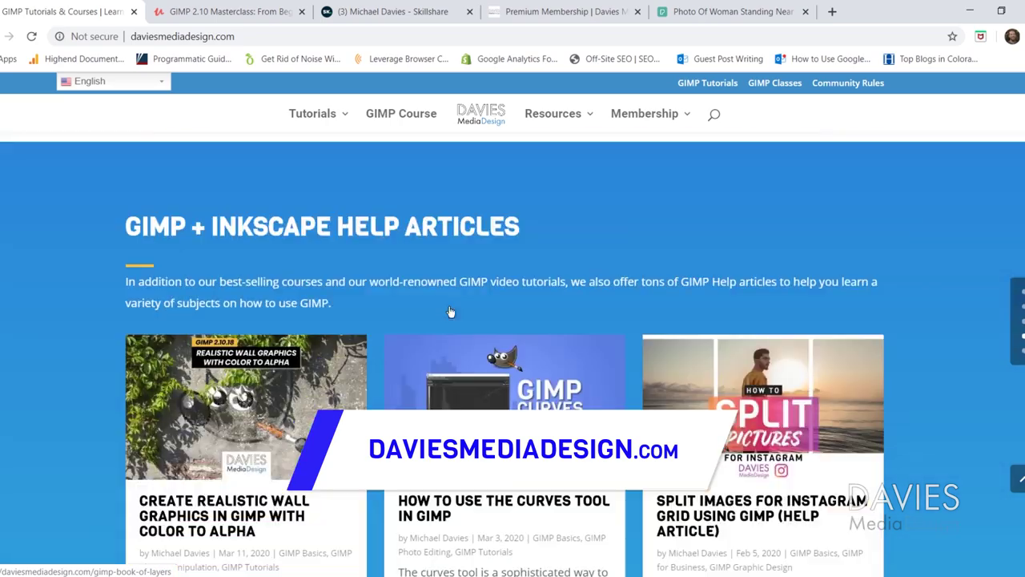
scroll(450, 312, down, 9)
scroll(449, 311, down, 10)
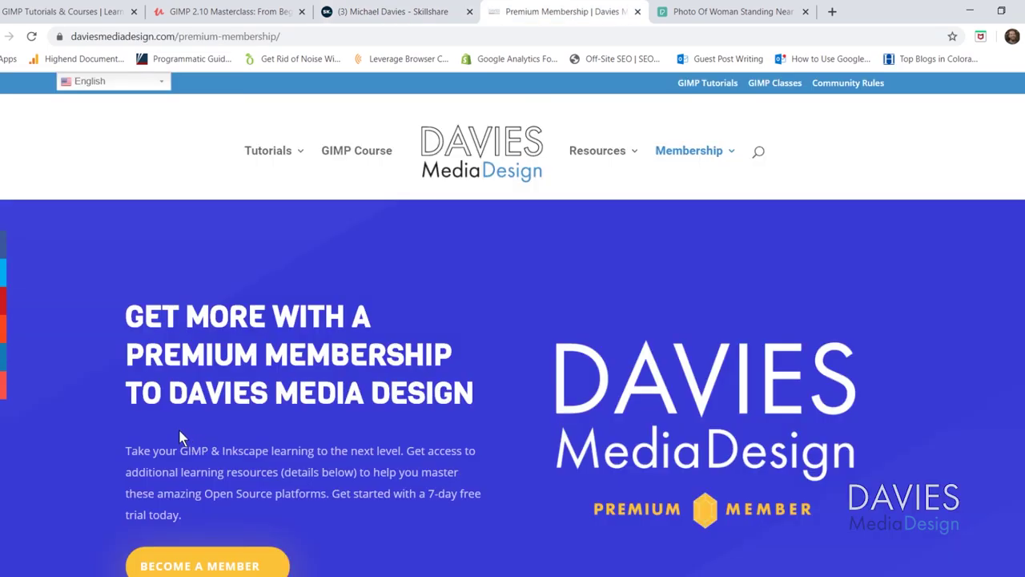
- Scroll the Premium Membership page to the $2.99 monthly plan, then go to the Pexels photo tab
scroll(179, 429, down, 1)
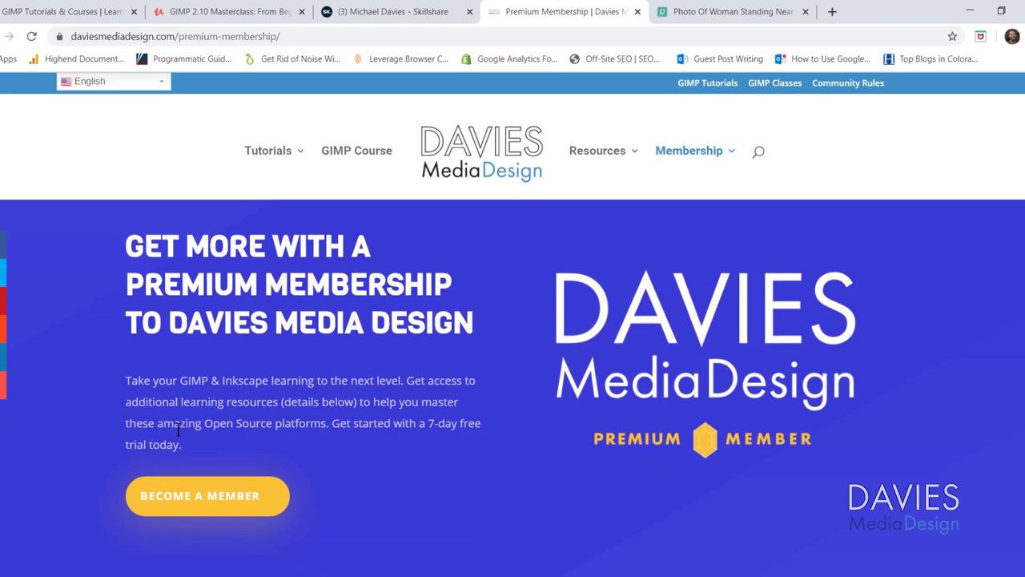
scroll(289, 435, down, 6)
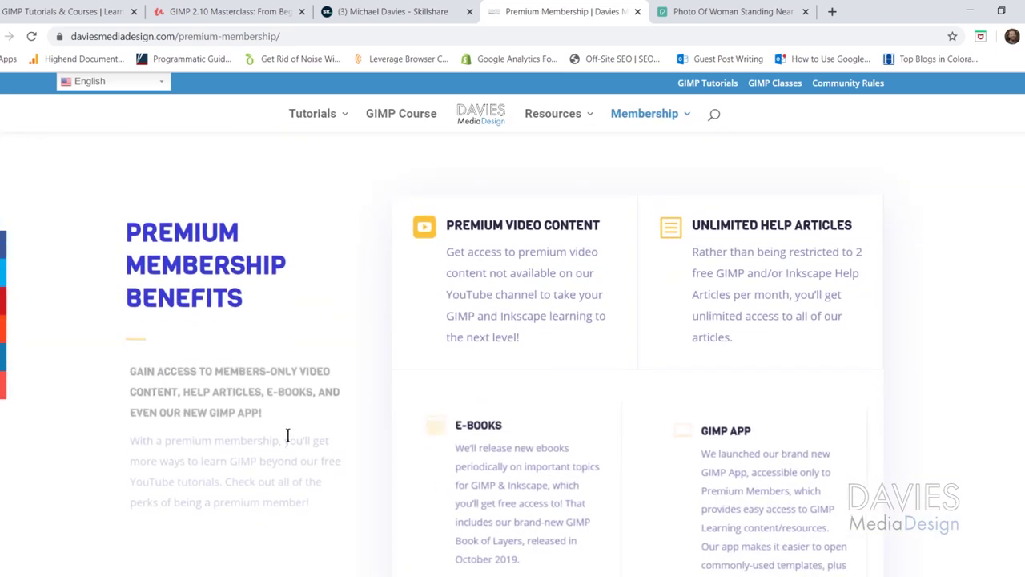
scroll(288, 436, down, 4)
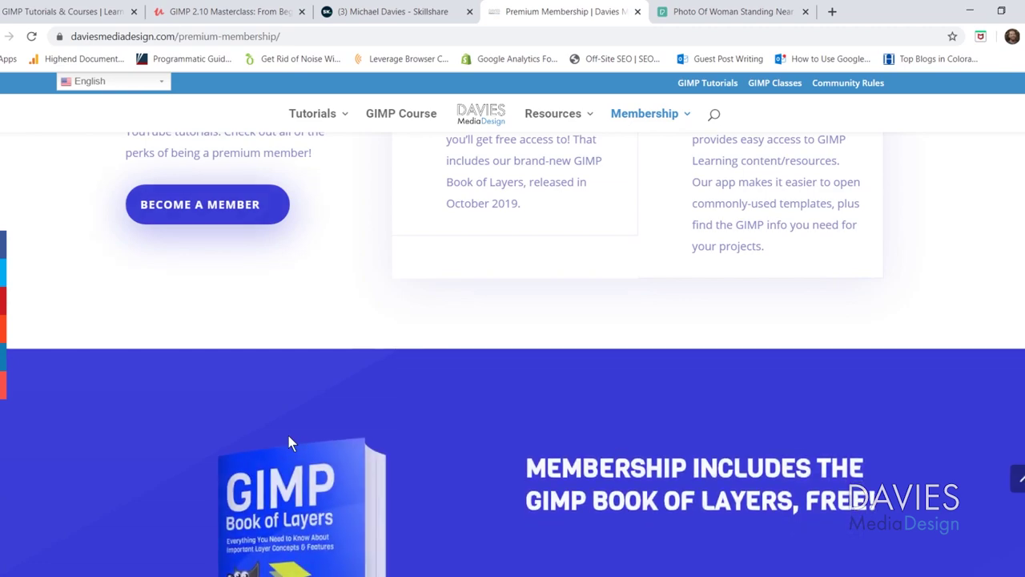
scroll(288, 436, down, 3)
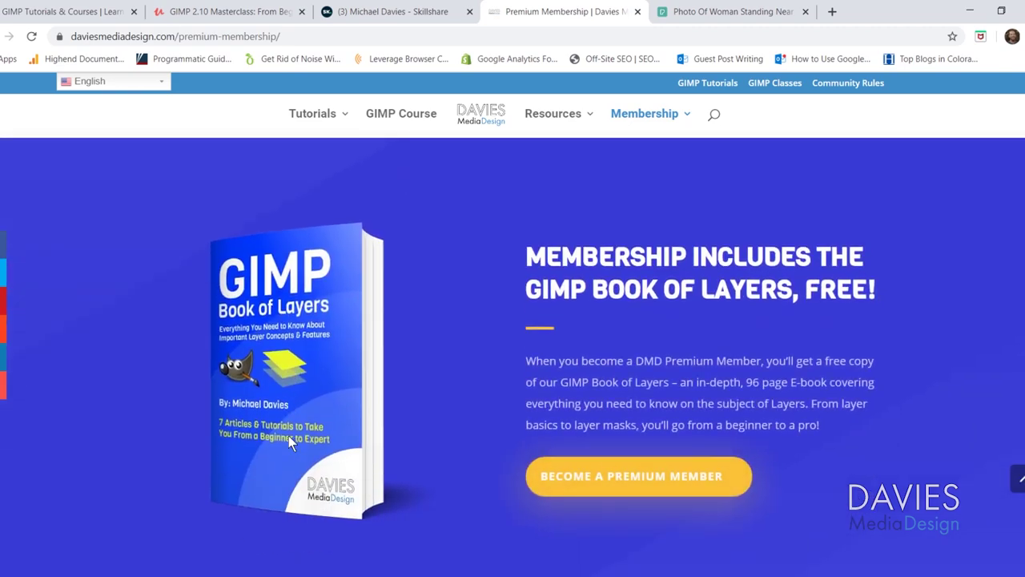
scroll(288, 436, down, 10)
scroll(293, 433, down, 2)
scroll(427, 425, up, 1)
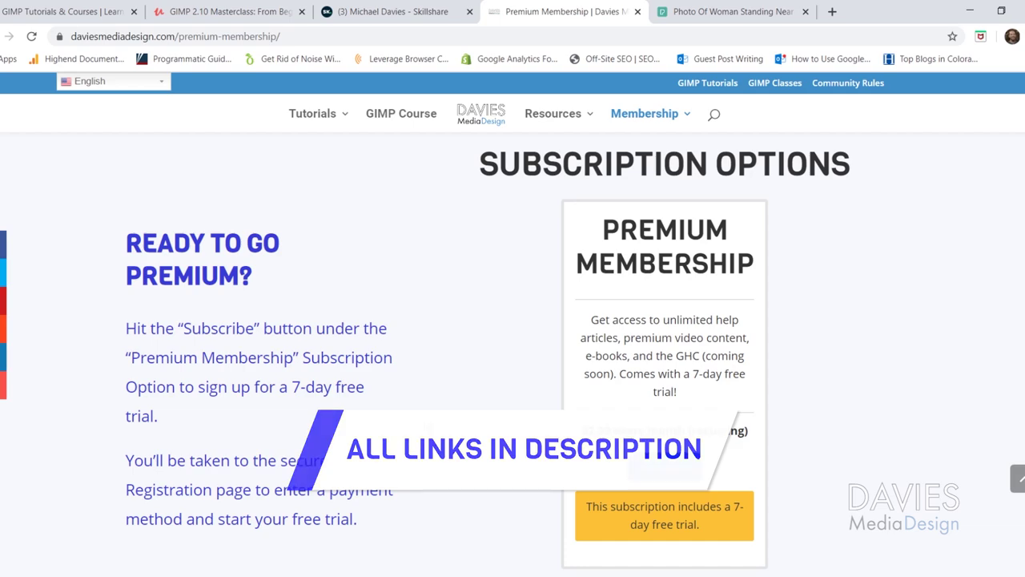
key(ctrl+Tab)
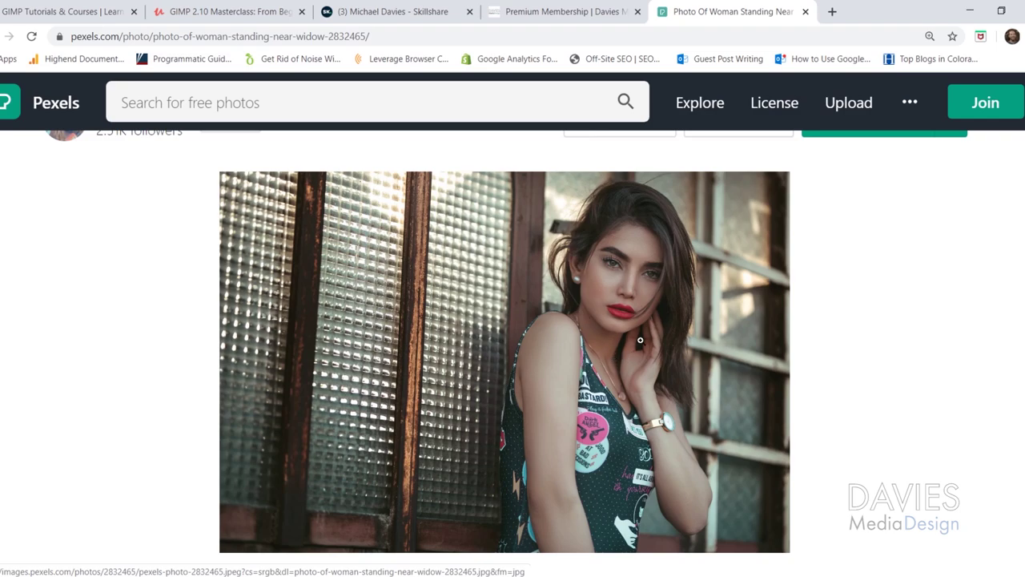
- Download the woman-near-window photo from Pexels at Large 1920 × 1280 size
scroll(985, 217, up, 1)
click(952, 190)
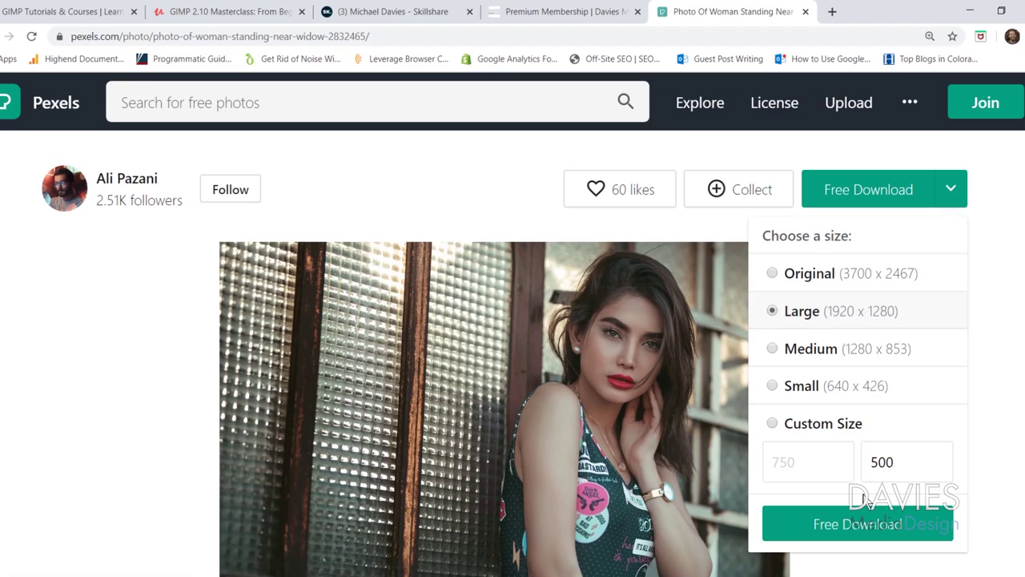
click(857, 524)
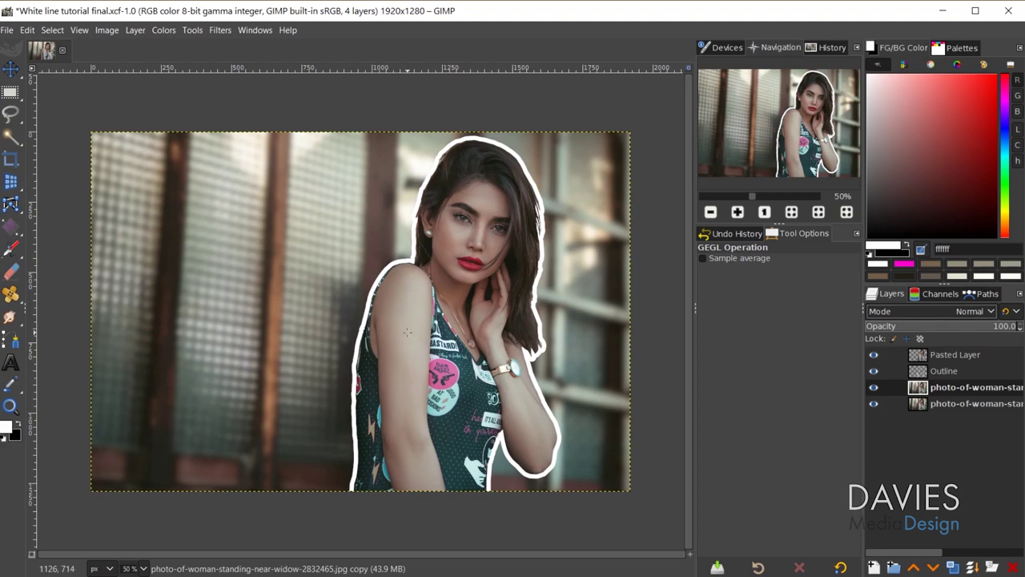
shift+click(874, 404)
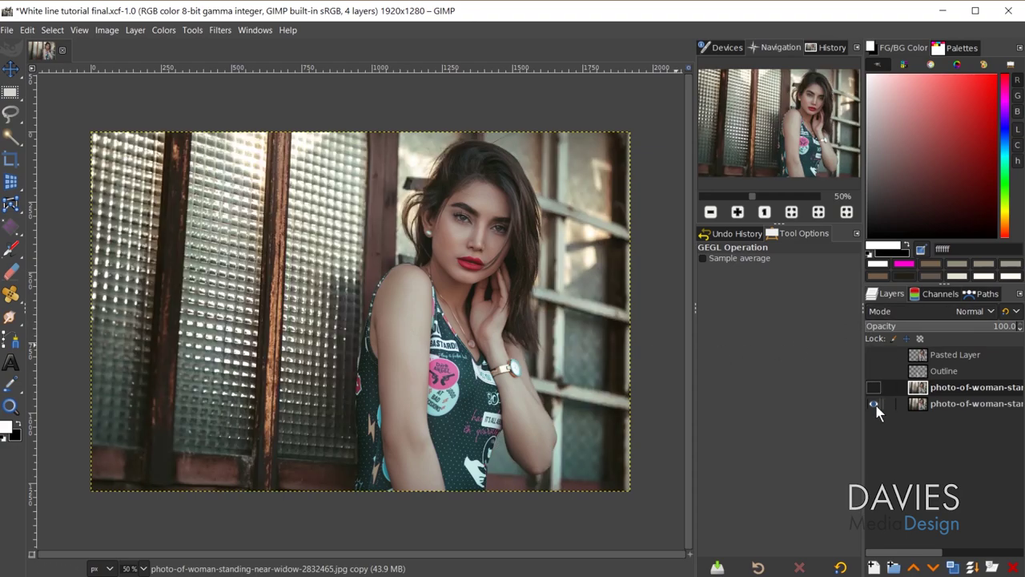
shift+click(873, 404)
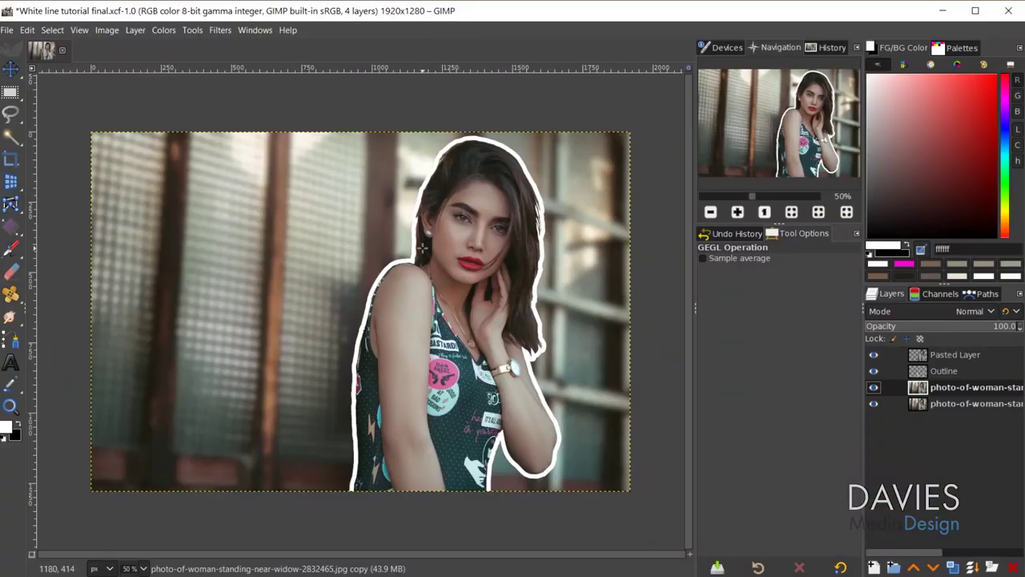
- Open photo-of-woman-standing-near-widow-2832465.jpg from recent files, converting it to built-in sRGB
click(6, 30)
mouse_move(29, 142)
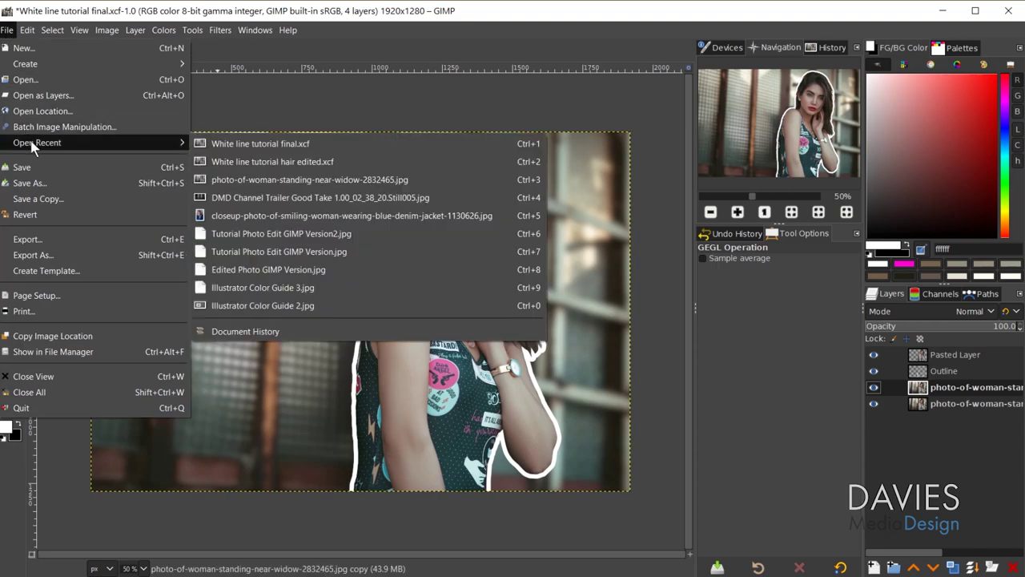
click(293, 181)
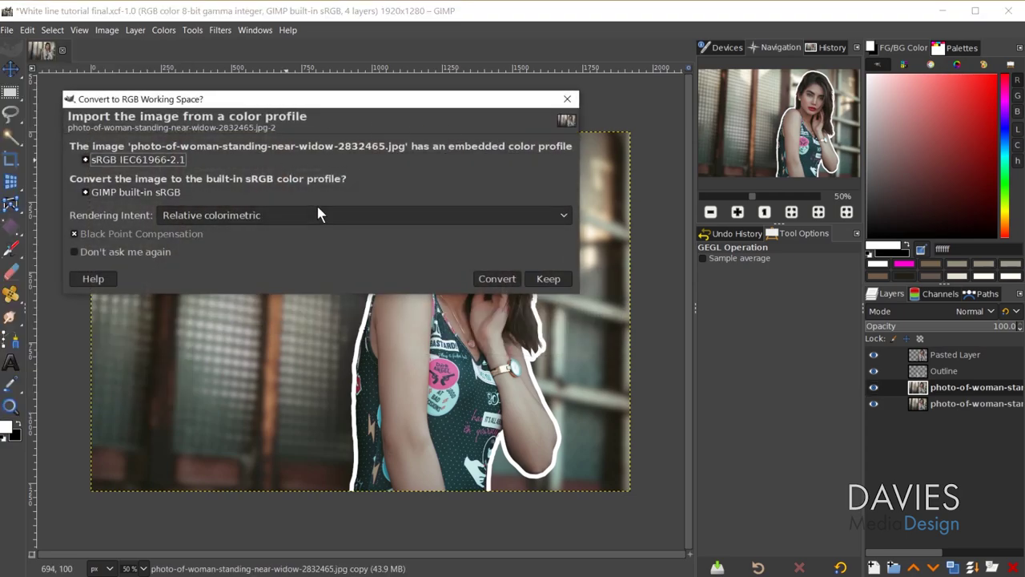
click(497, 278)
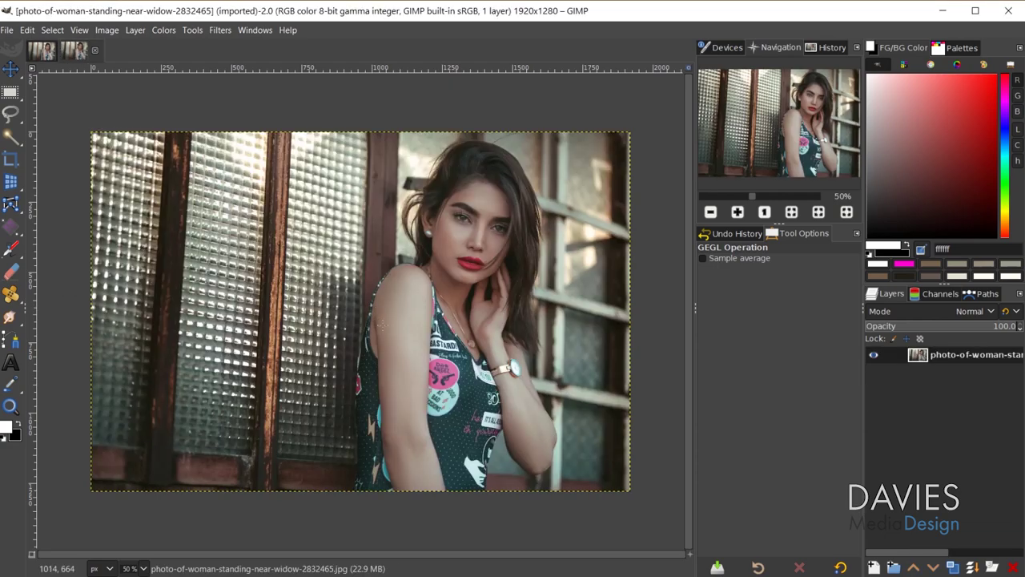
- Duplicate the photo layer in the Layers panel
scroll(423, 210, up, 4)
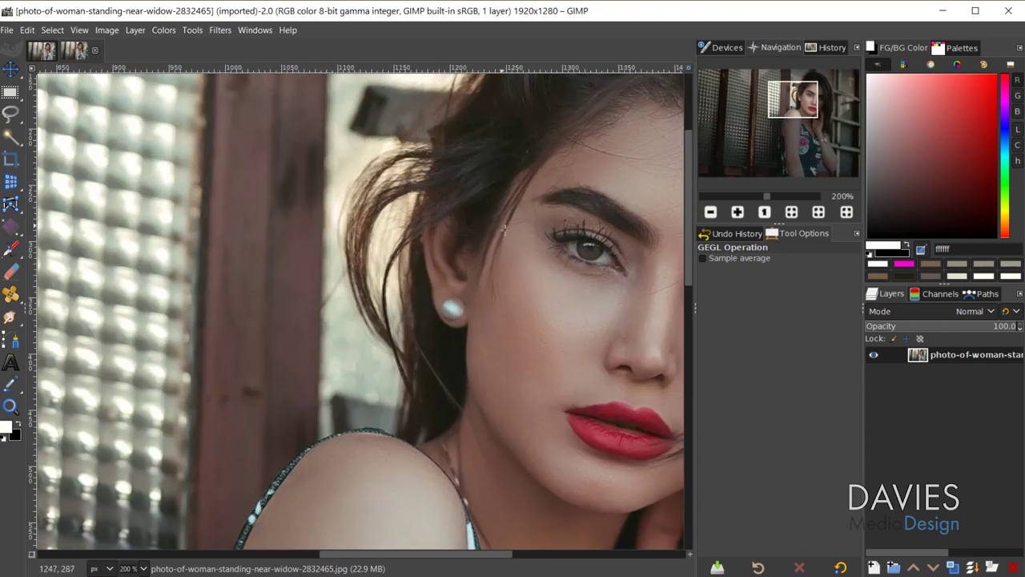
scroll(503, 229, down, 2)
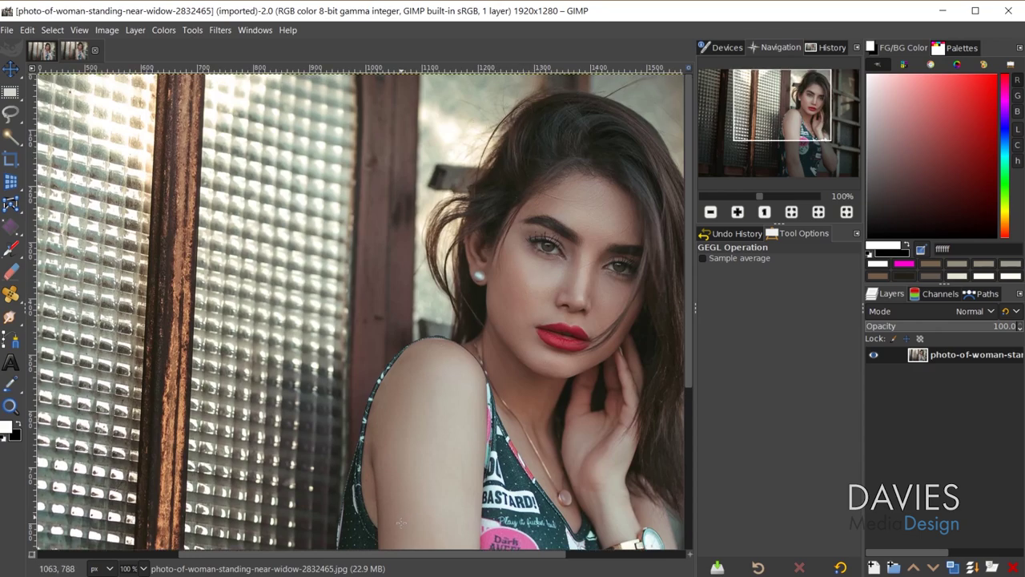
drag(424, 549, 505, 551)
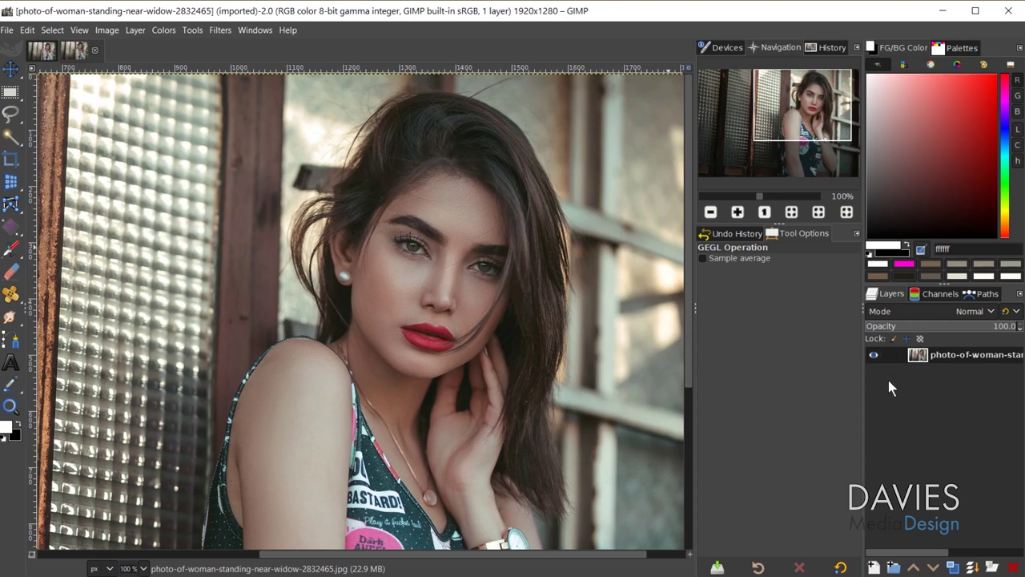
click(952, 568)
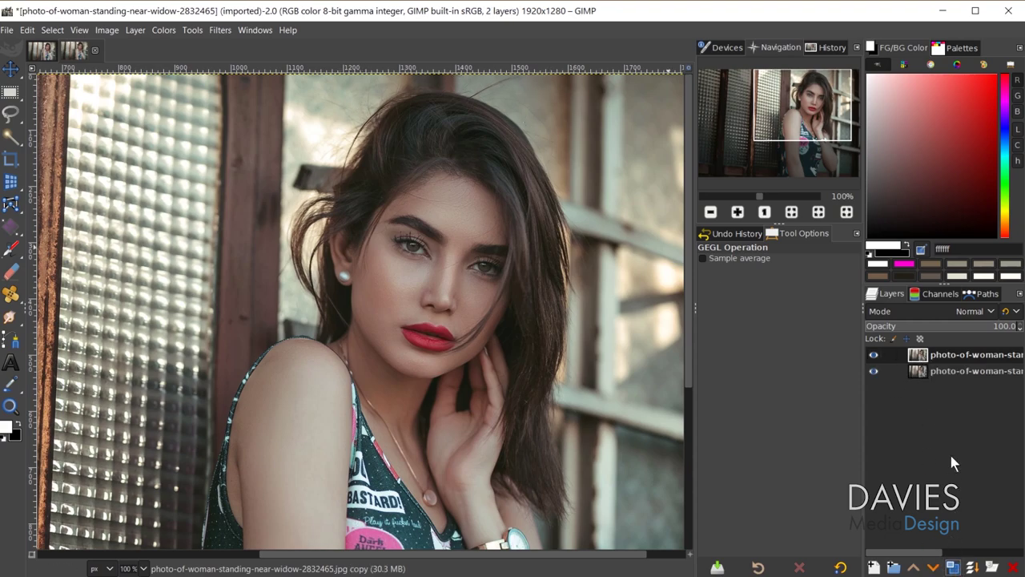
- Rename the top layer 'Main Photo' and the bottom 'Original', leaving Main Photo selected
double_click(943, 357)
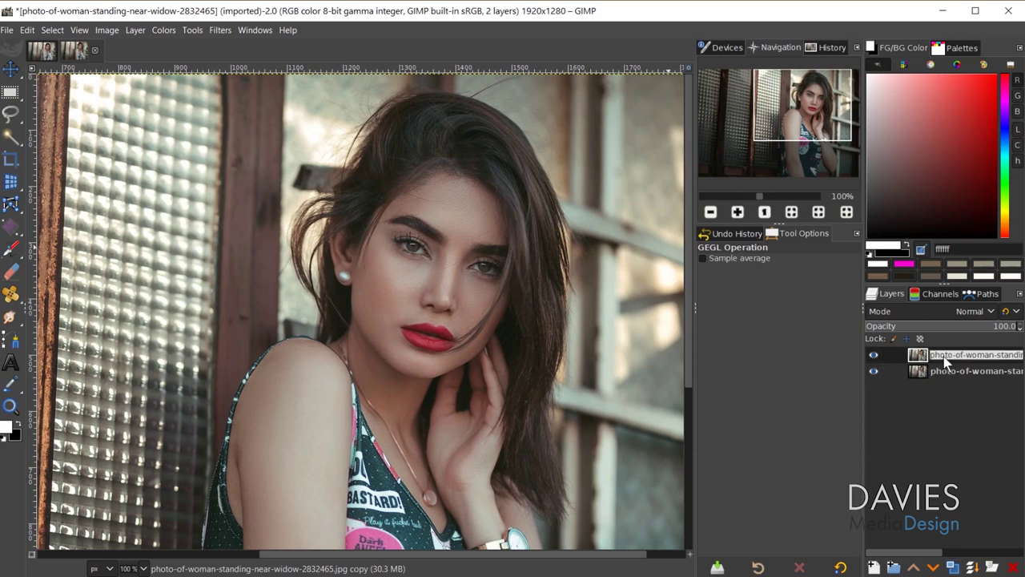
text(Main Photo)
key(Return)
double_click(983, 370)
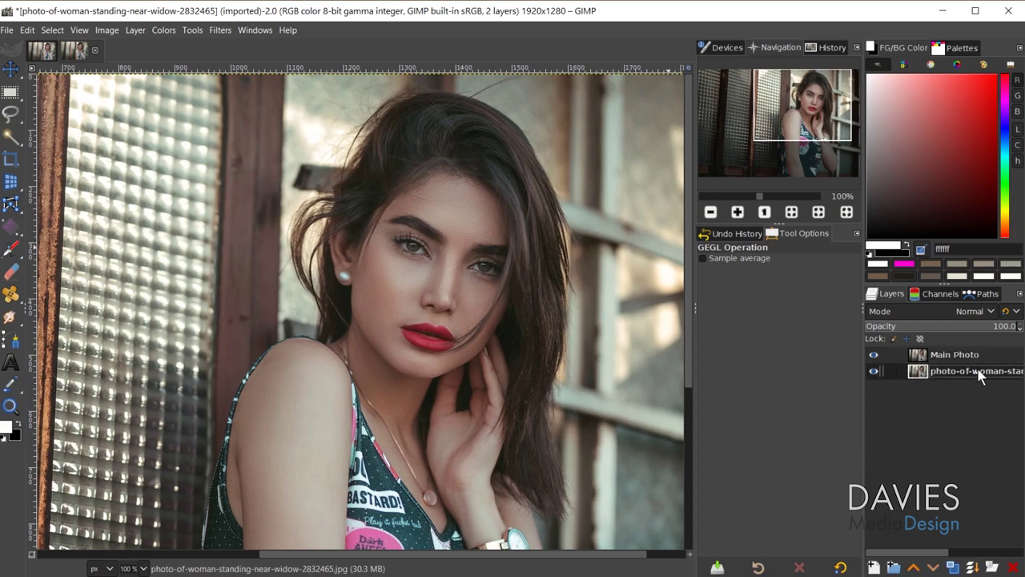
text(Original)
key(Return)
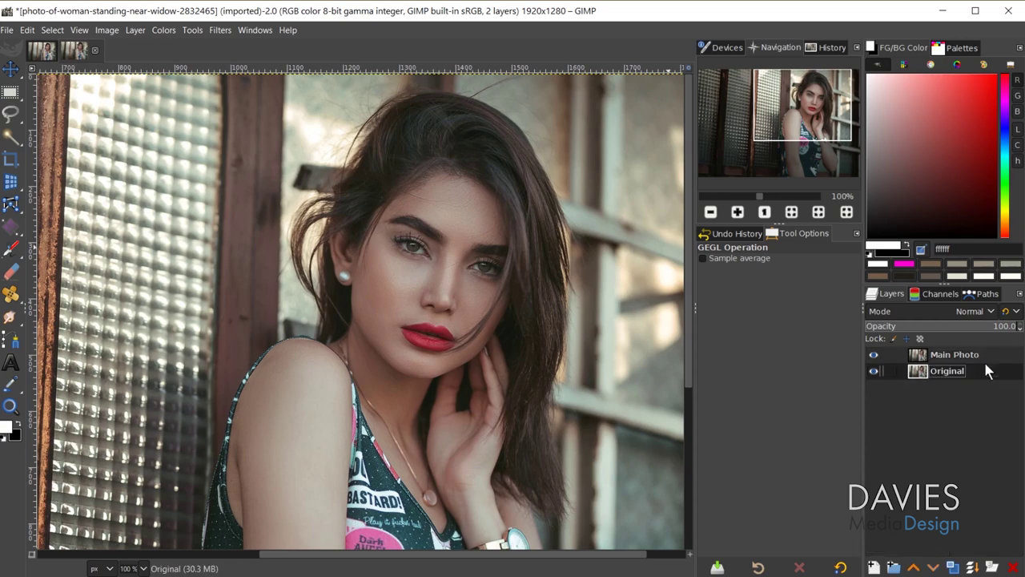
click(966, 355)
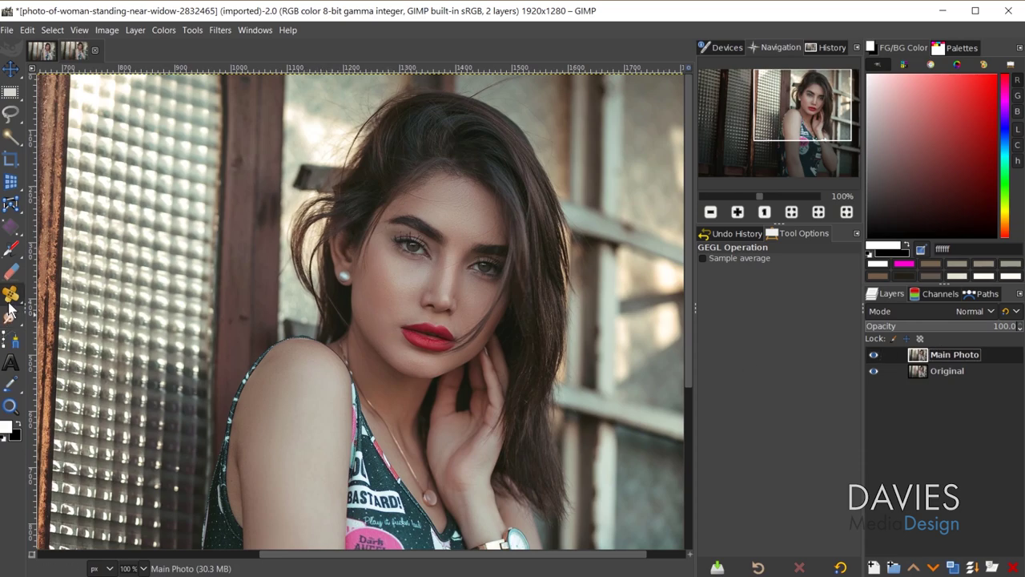
- Heal out the stray hairs above her head, sampling several clean sky patches
mouse_move(12, 301)
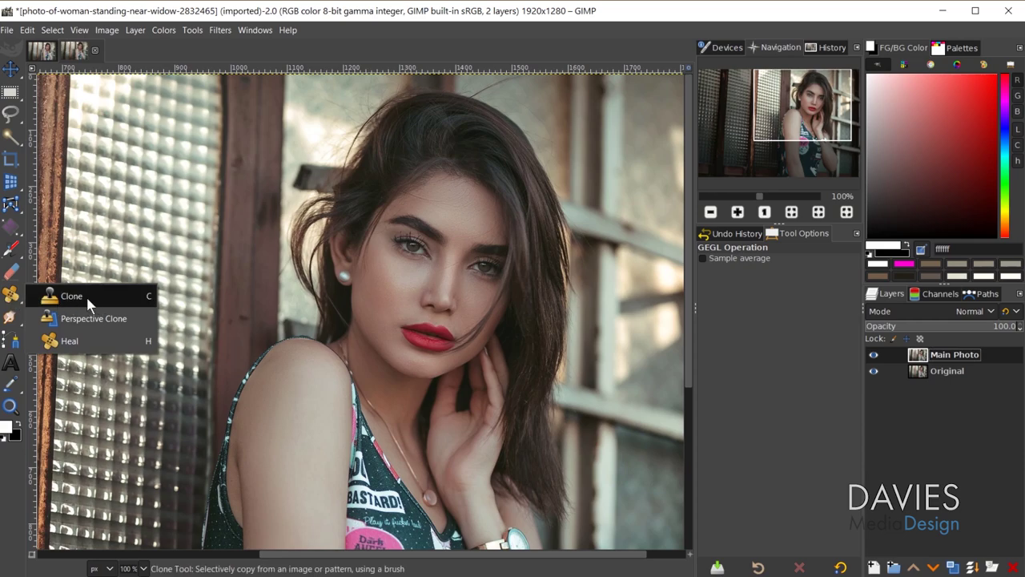
click(70, 341)
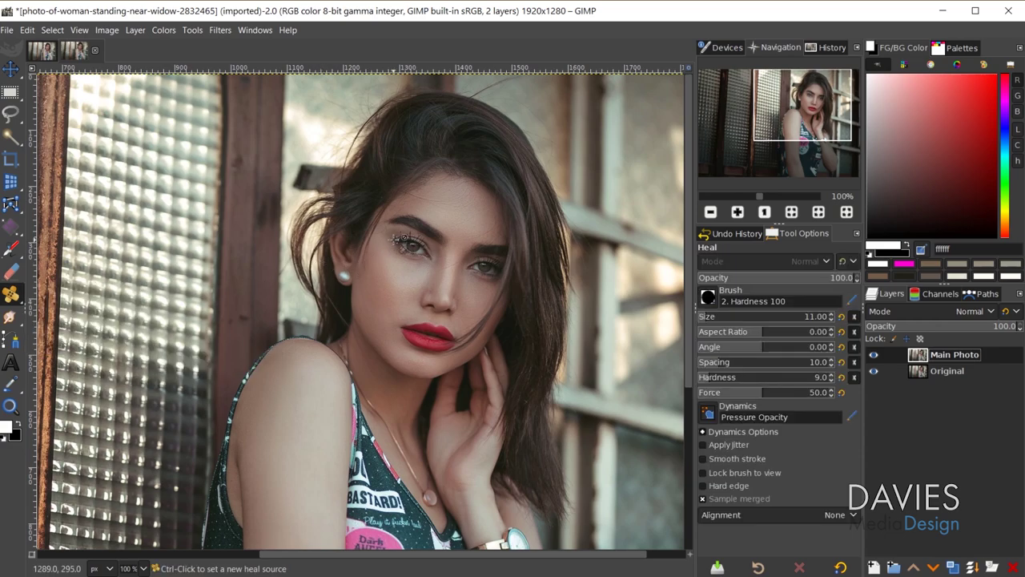
scroll(286, 233, up, 3)
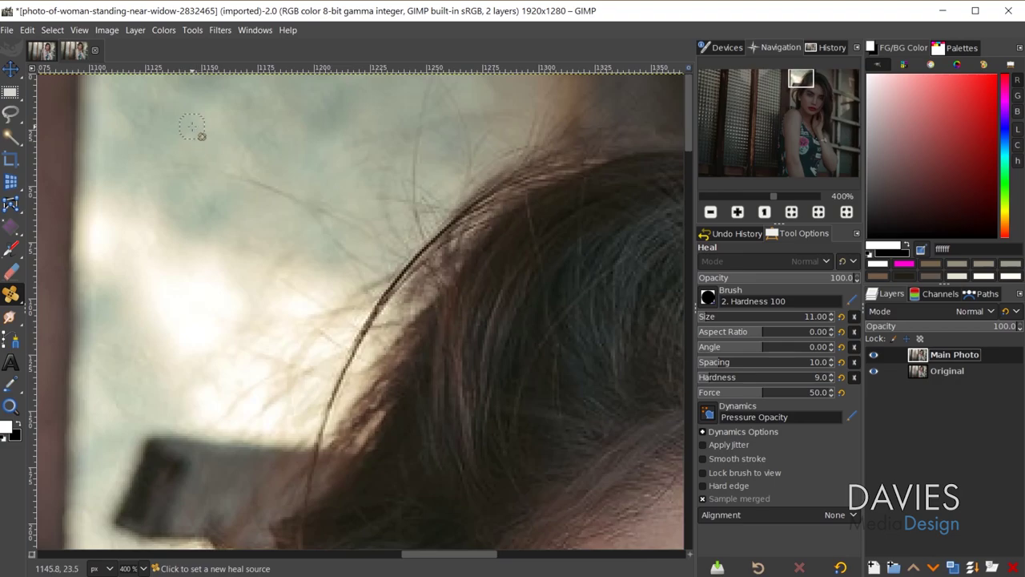
ctrl+click(184, 120)
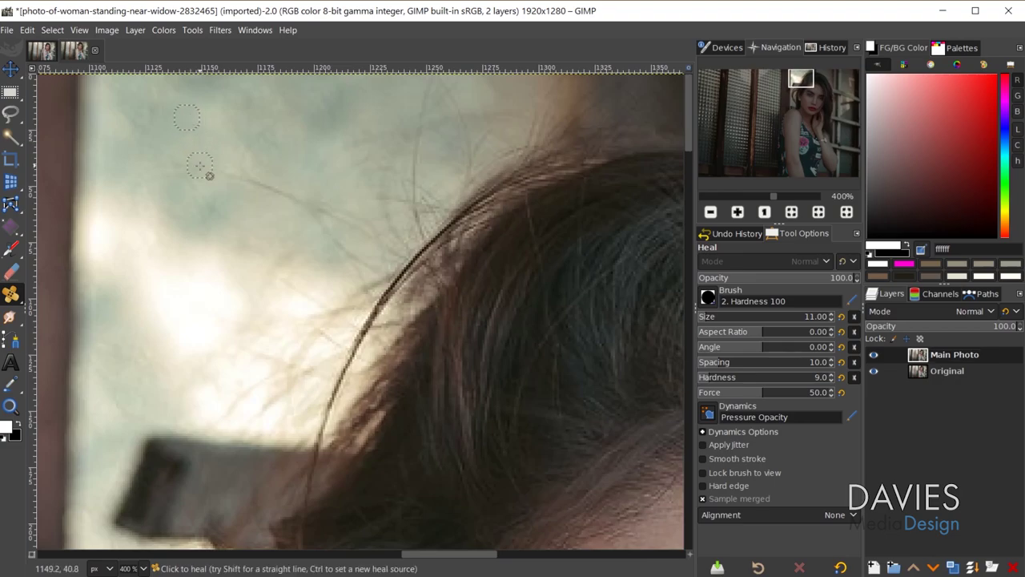
mouse_move(201, 169)
mouse_down()
mouse_move(238, 165)
mouse_move(254, 136)
mouse_move(276, 128)
mouse_move(240, 152)
mouse_move(248, 171)
mouse_move(311, 199)
mouse_move(290, 200)
mouse_move(317, 223)
mouse_move(317, 207)
mouse_move(376, 220)
mouse_move(326, 205)
mouse_move(341, 241)
mouse_move(330, 216)
mouse_move(370, 237)
mouse_up()
ctrl+click(269, 152)
ctrl+click(256, 145)
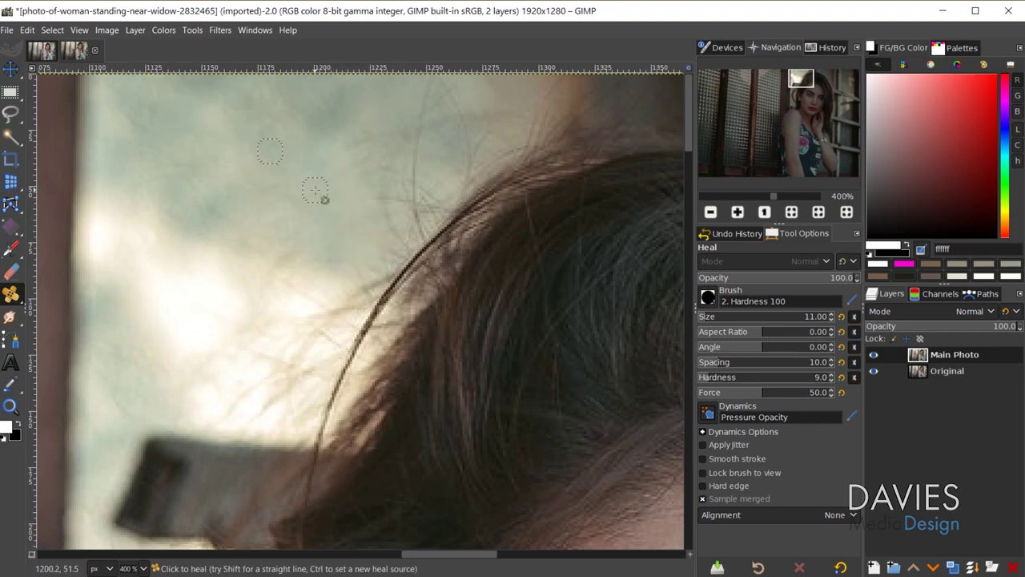
ctrl+click(281, 146)
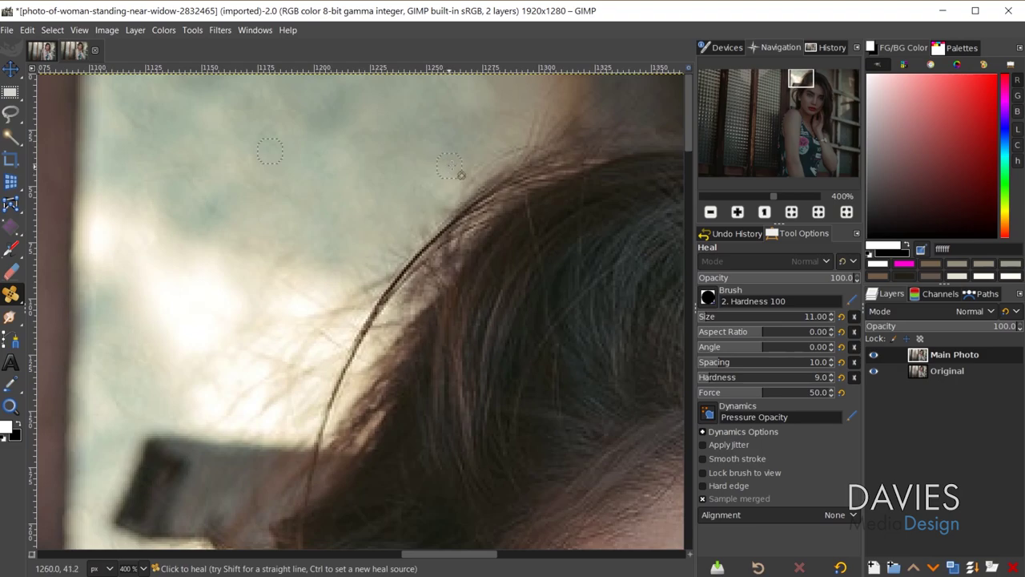
scroll(344, 258, down, 5)
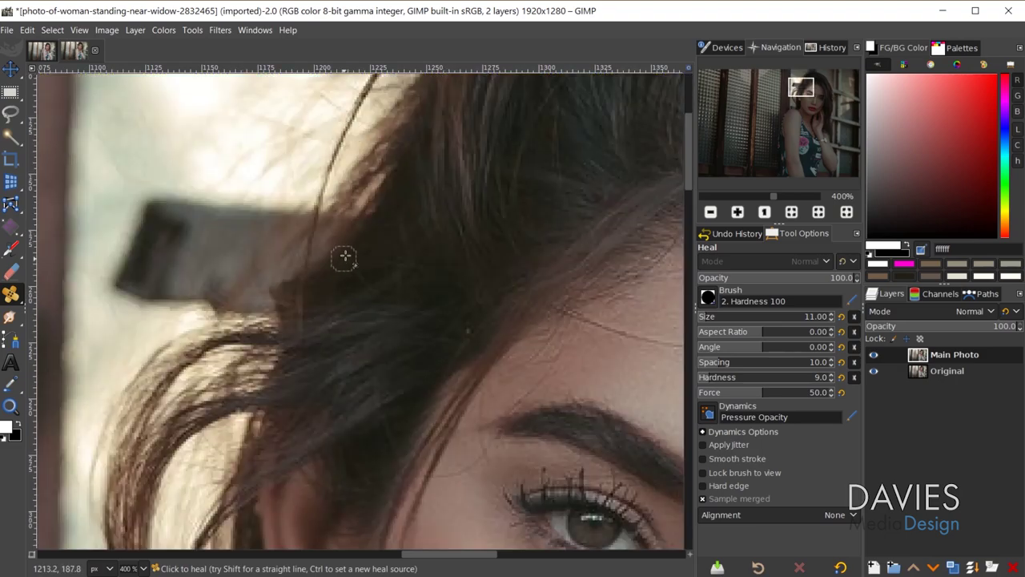
ctrl+scroll(344, 258, down, 1)
scroll(352, 250, up, 2)
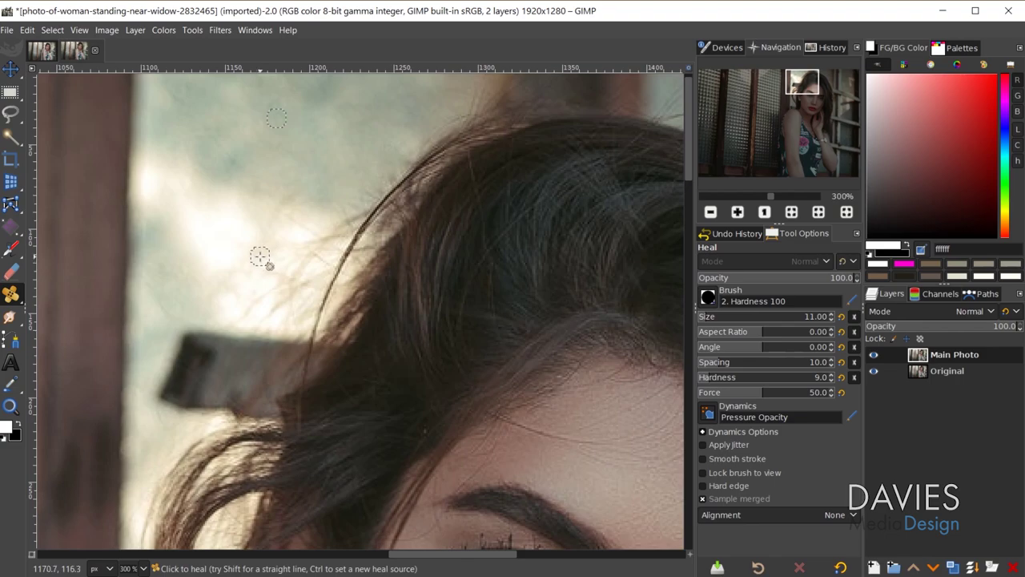
key(c)
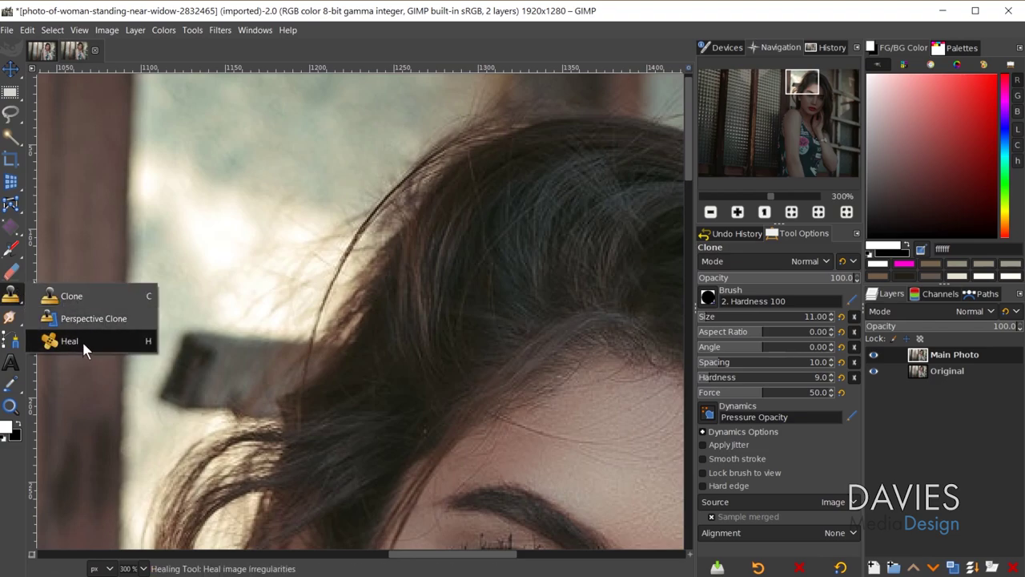
- Clone sky over the stray hairs along the hairline, undoing one stroke that whitened it
click(99, 293)
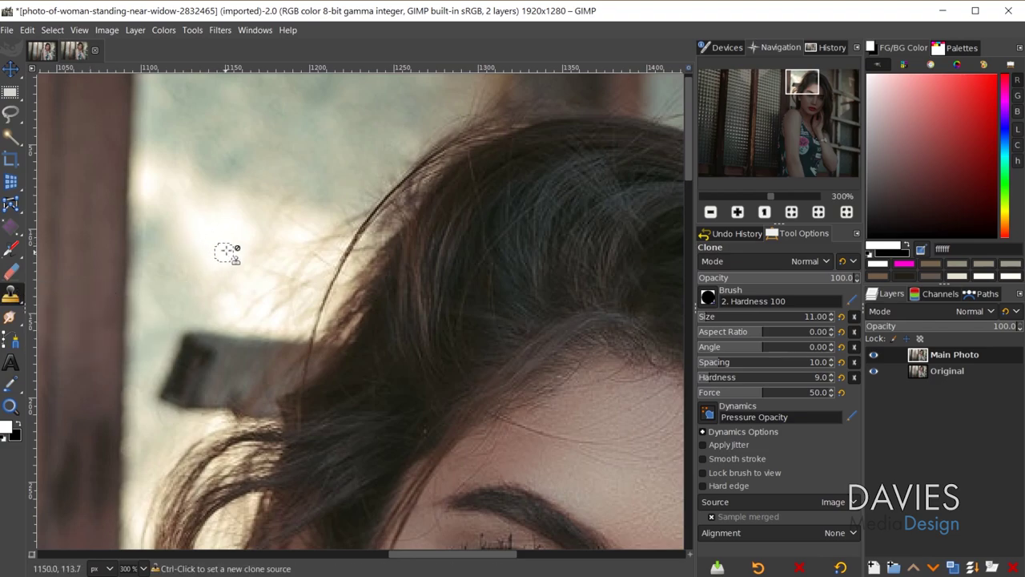
scroll(291, 240, up, 1)
key(ctrl)
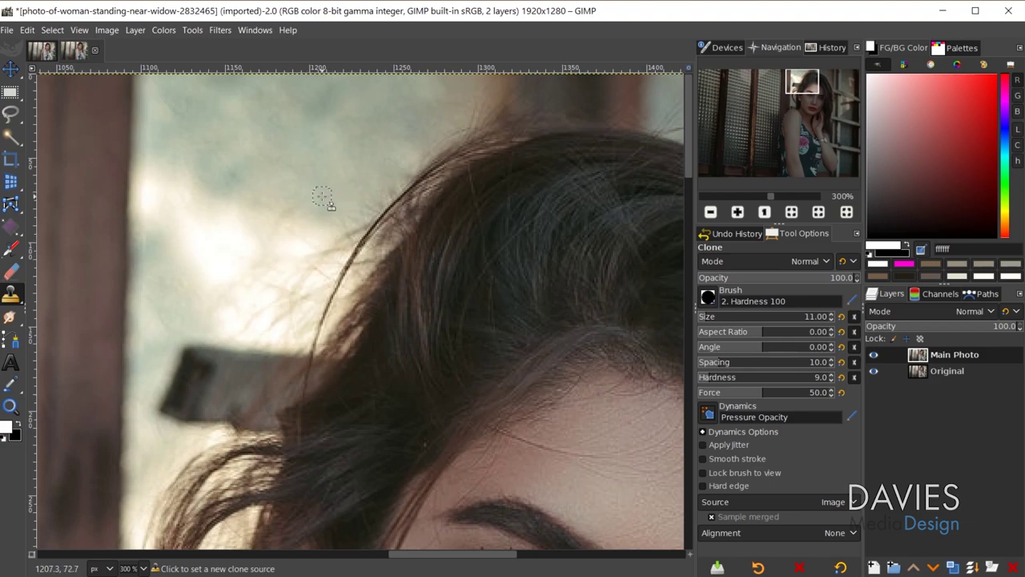
ctrl+click(332, 192)
mouse_move(385, 235)
mouse_down()
mouse_move(419, 174)
mouse_move(434, 170)
mouse_move(438, 195)
mouse_move(406, 168)
mouse_move(451, 156)
mouse_move(401, 192)
mouse_up()
key(ctrl+z)
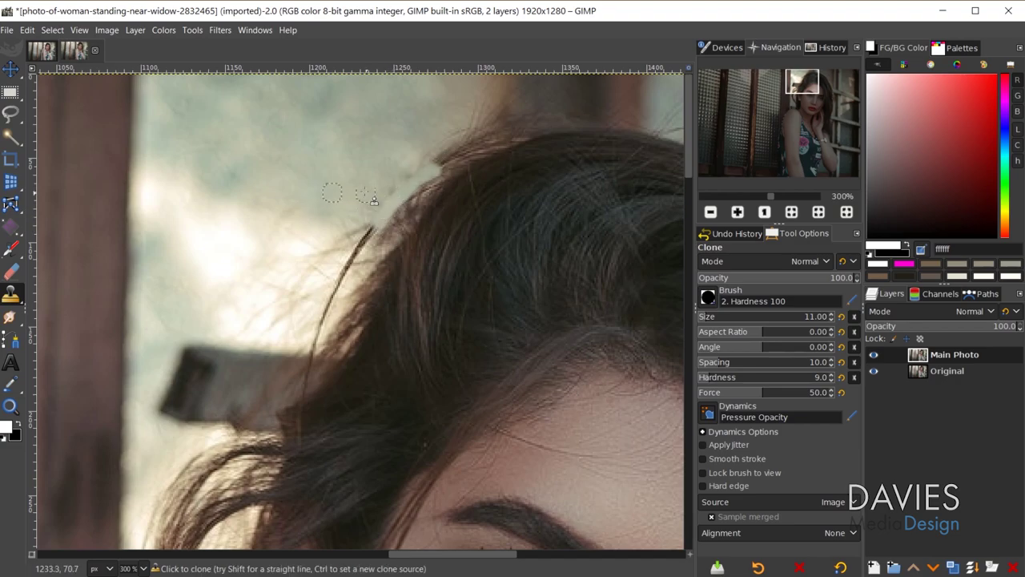
ctrl+click(377, 163)
mouse_move(428, 167)
mouse_down()
mouse_move(461, 164)
mouse_move(445, 164)
mouse_move(457, 141)
mouse_up()
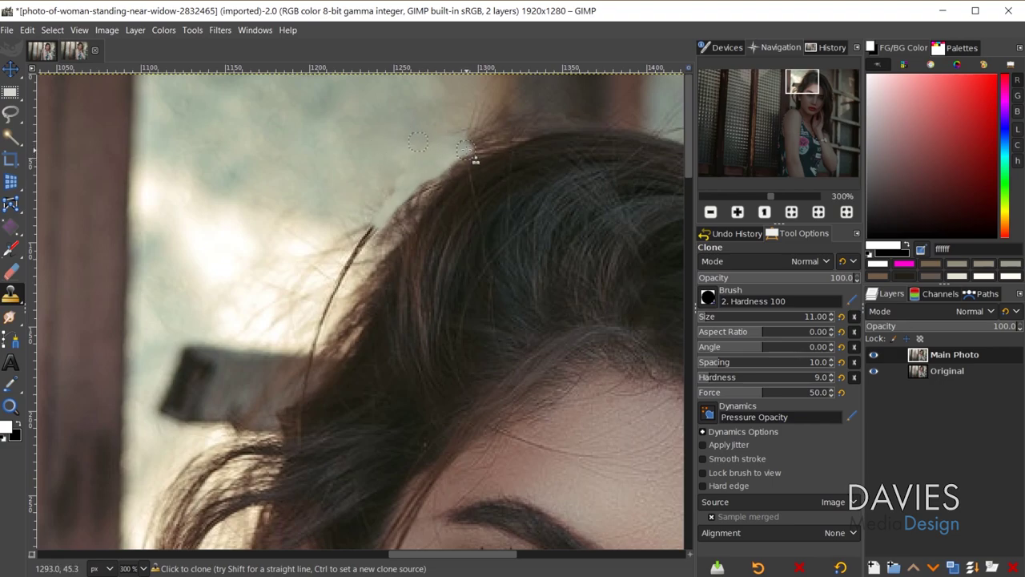
- Clone over the stray hairs at the top hair edge and the dark strand's tip
ctrl+click(553, 94)
ctrl+click(538, 92)
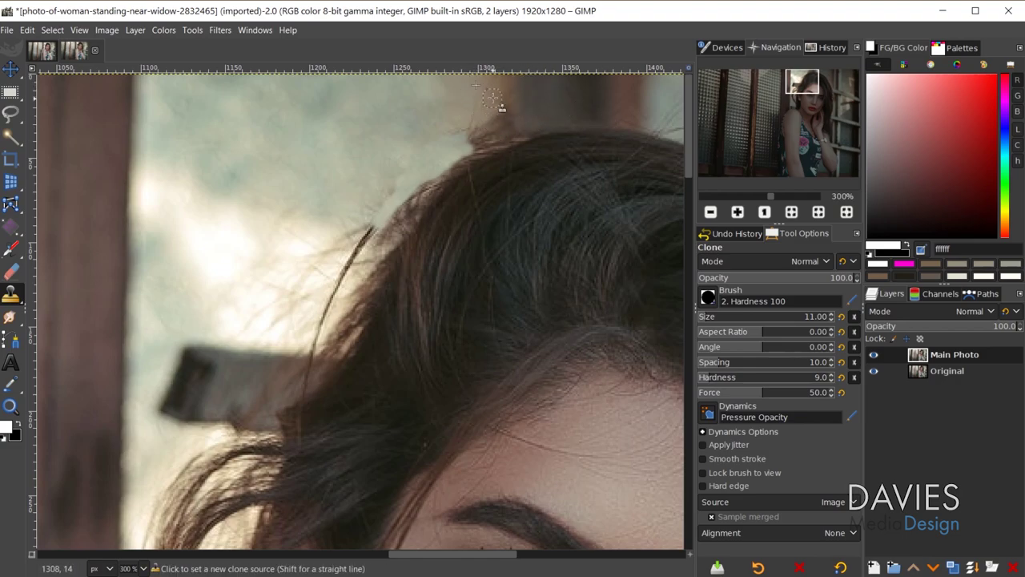
click(496, 126)
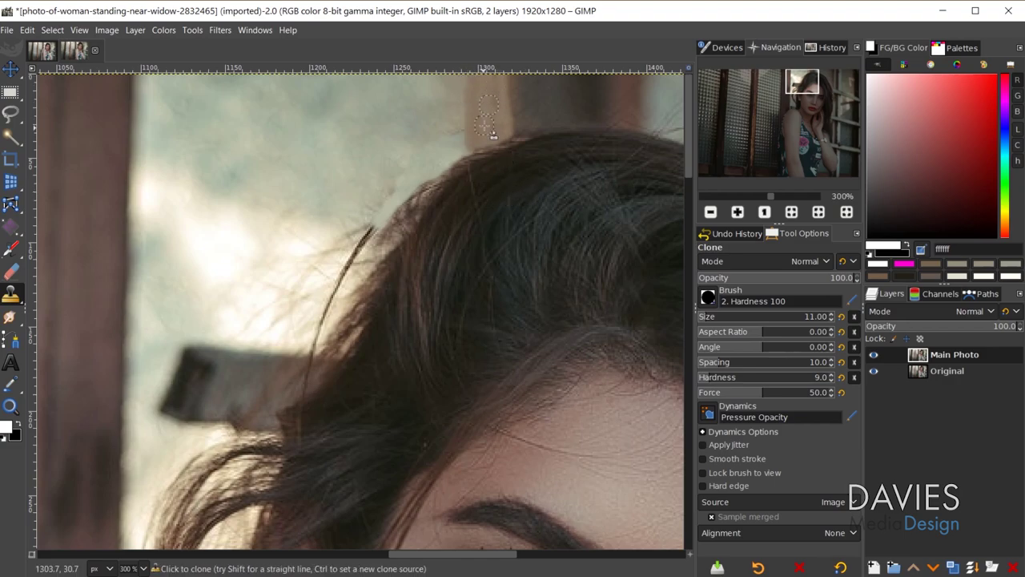
ctrl+click(438, 110)
ctrl+click(368, 179)
click(382, 228)
click(379, 228)
- Clone sky down the full length of the long stray strand
ctrl+click(343, 208)
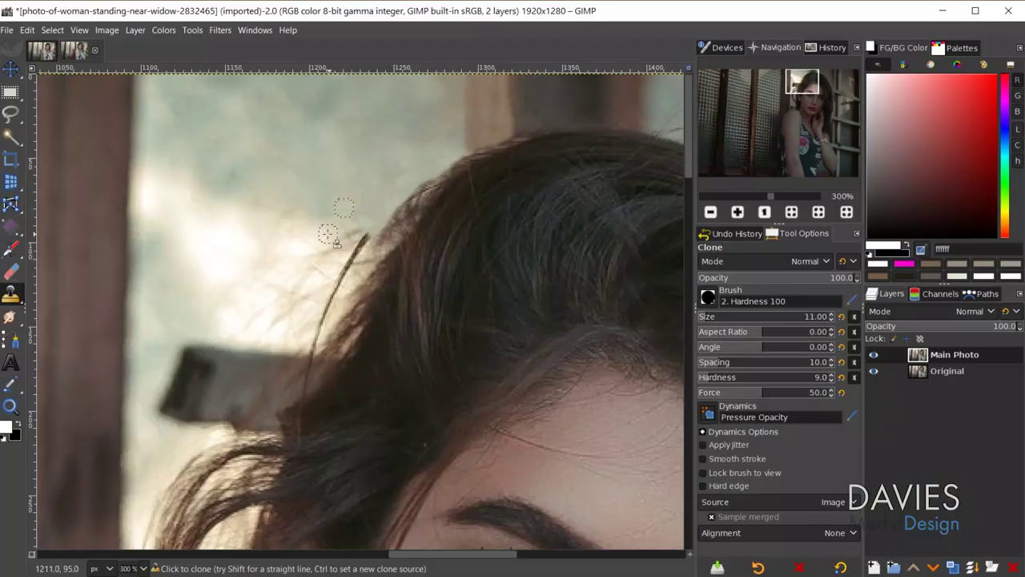
ctrl+click(358, 197)
ctrl+click(317, 242)
drag(362, 237, 359, 253)
ctrl+click(223, 237)
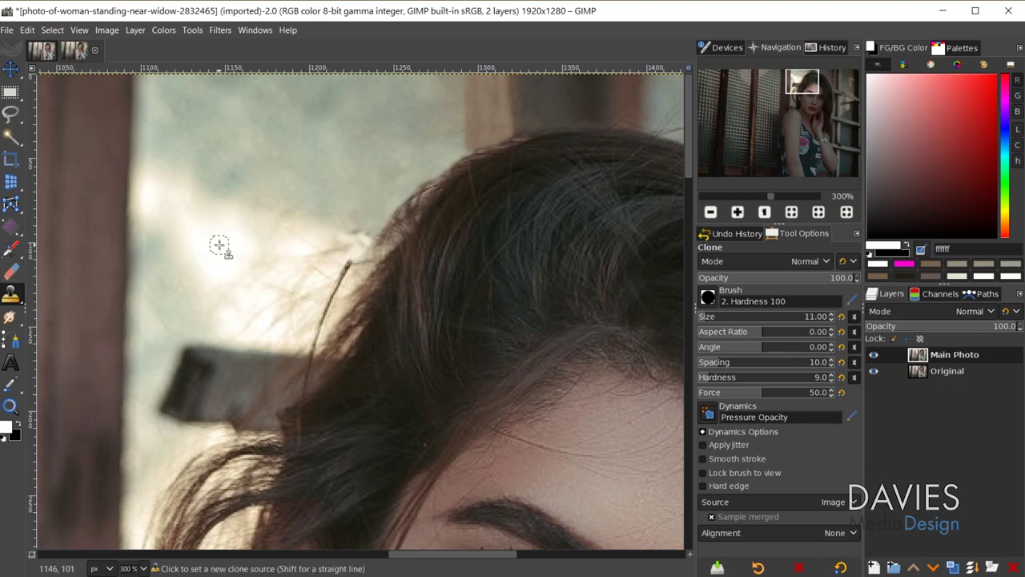
mouse_move(349, 248)
mouse_down()
mouse_move(341, 275)
mouse_move(350, 260)
mouse_move(327, 302)
mouse_move(353, 272)
mouse_move(310, 379)
mouse_up()
- Zoom out and clone away the strand beside her face
key(2)
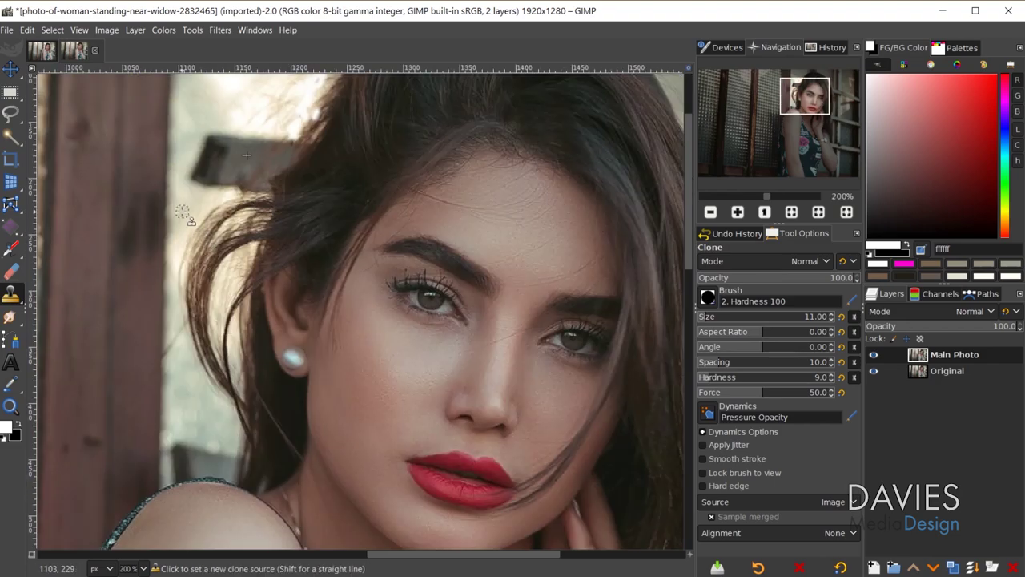
scroll(224, 232, up, 3)
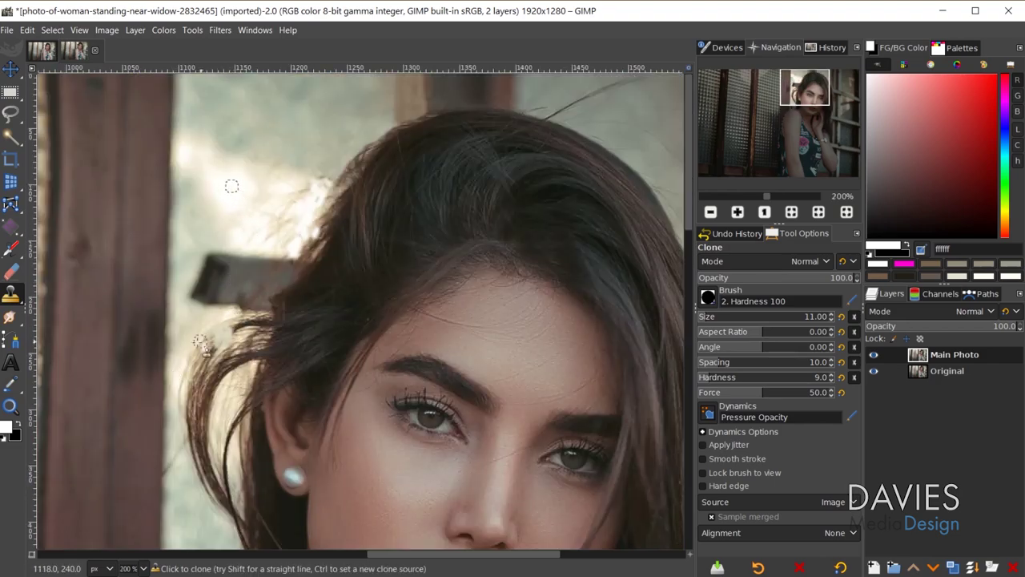
mouse_move(242, 330)
mouse_down()
mouse_move(232, 364)
mouse_move(213, 371)
mouse_move(246, 338)
mouse_move(237, 364)
mouse_move(240, 322)
mouse_up()
ctrl+click(189, 322)
ctrl+click(240, 180)
scroll(244, 297, down, 1)
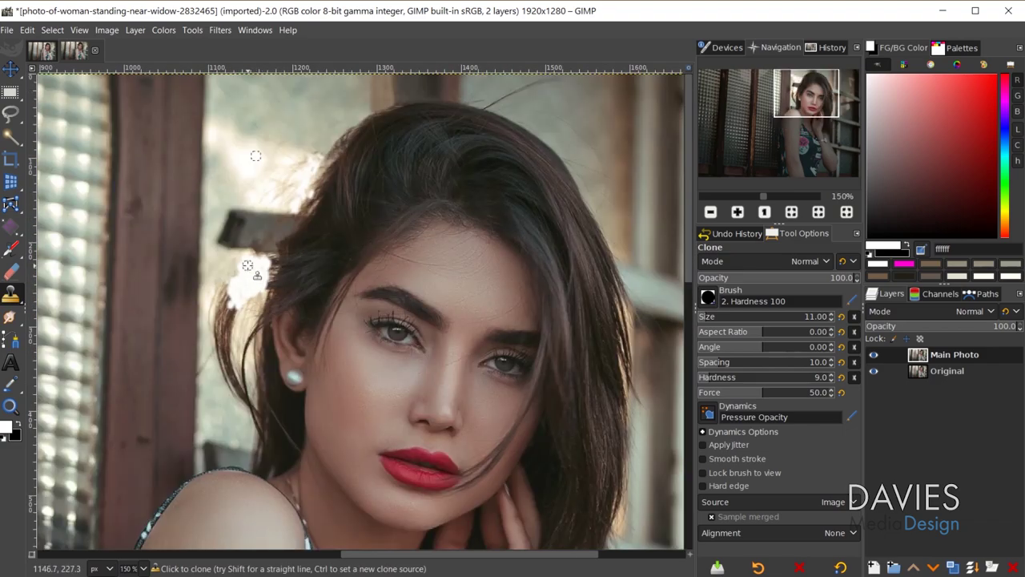
- Heal the pale cloned patch beside the hair to blend it in
key(h)
ctrl+click(243, 155)
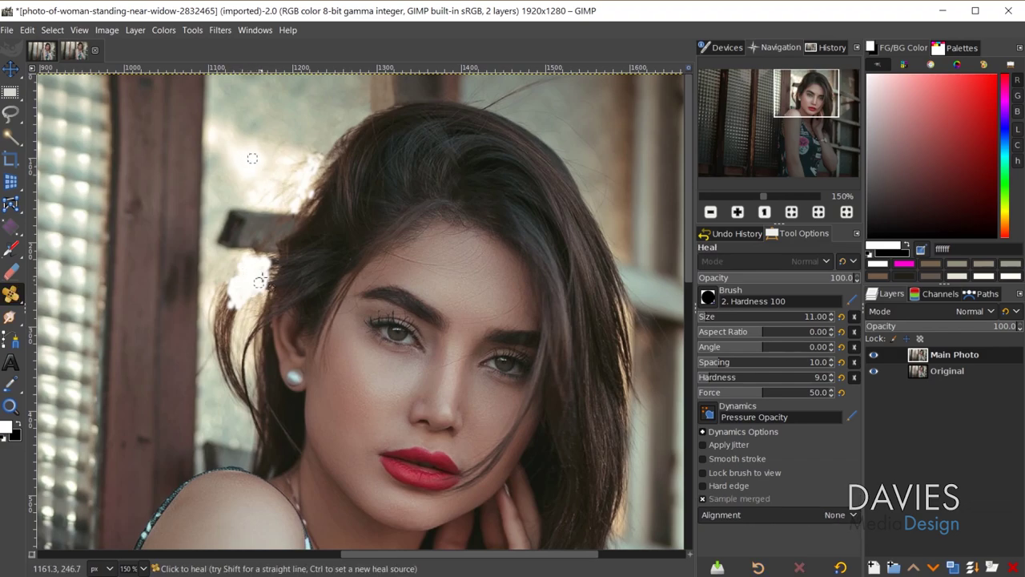
mouse_move(243, 262)
mouse_down()
mouse_move(237, 268)
mouse_move(250, 271)
mouse_move(249, 259)
mouse_up()
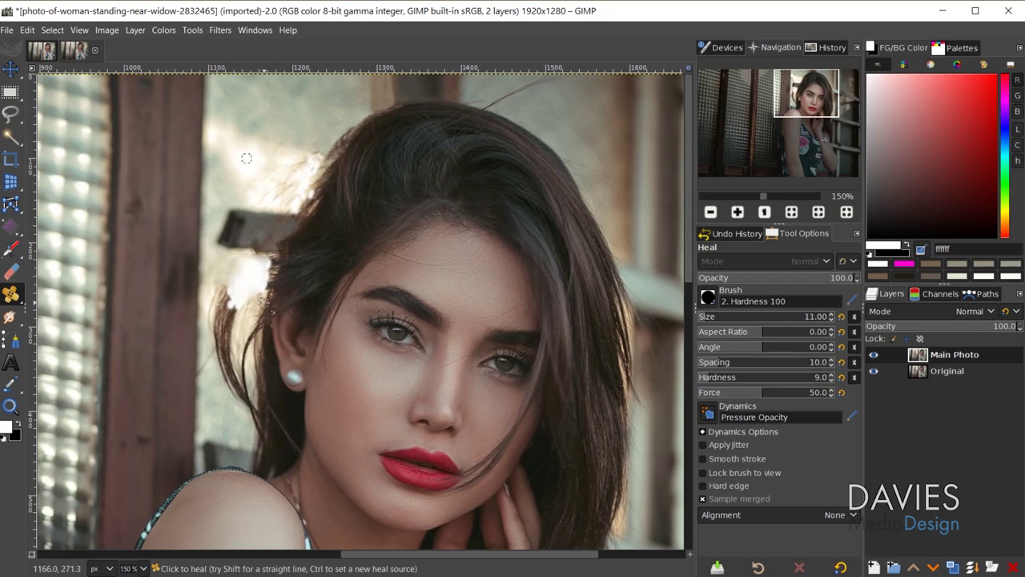
click(7, 30)
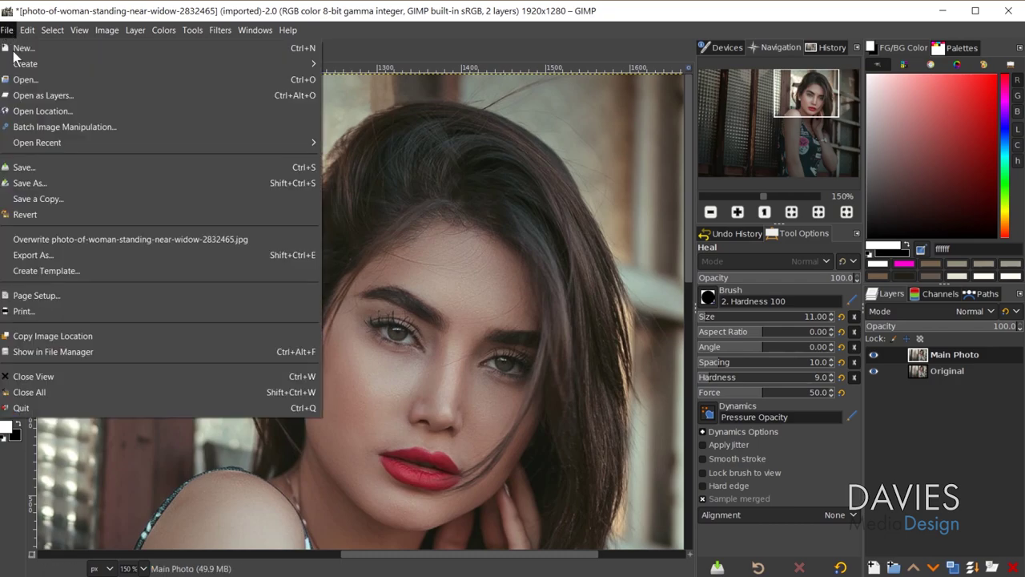
- Open White line tutorial hair edited.xcf and toggle its edited layer to compare with the original
mouse_move(51, 144)
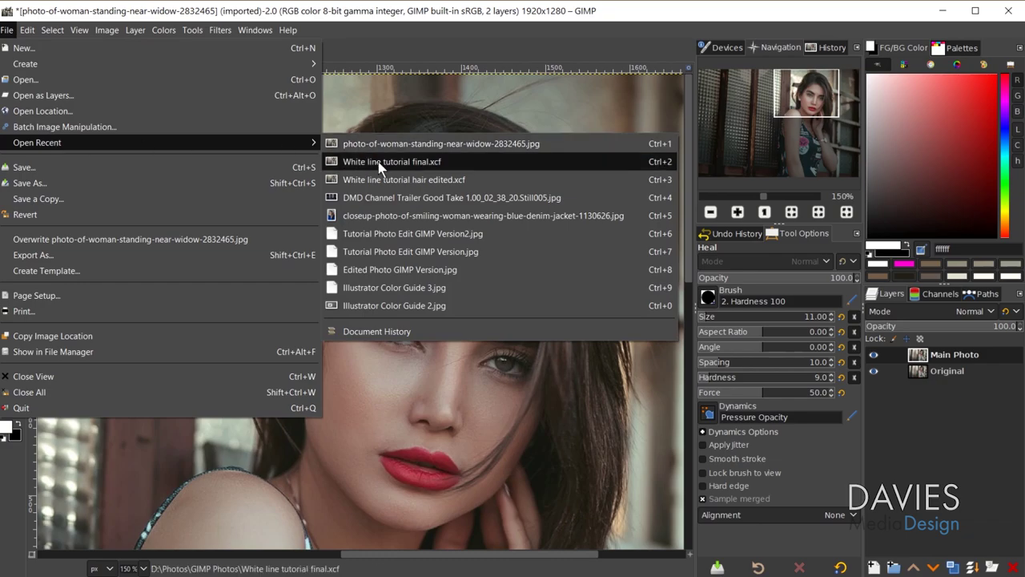
click(398, 177)
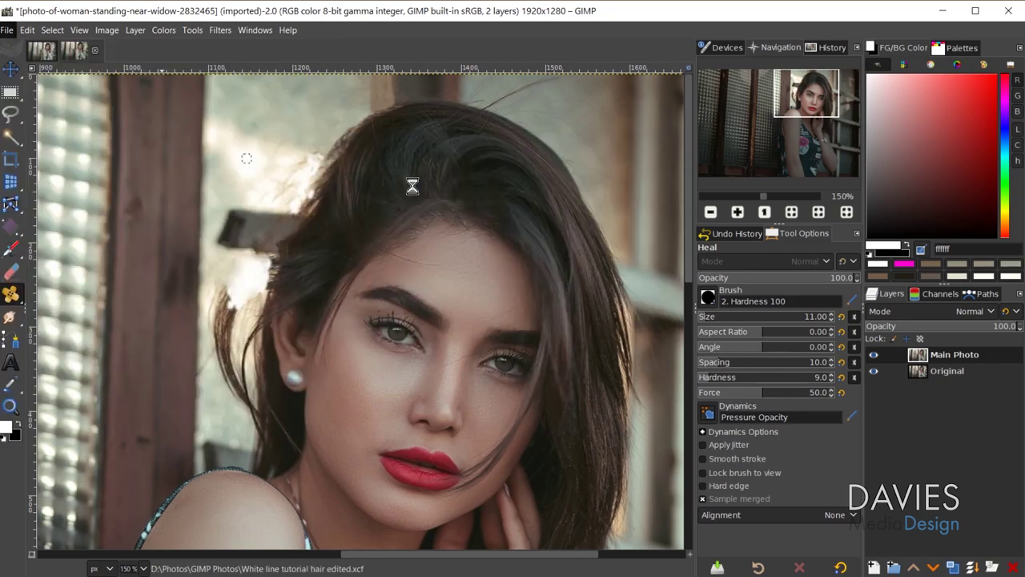
scroll(265, 170, up, 6)
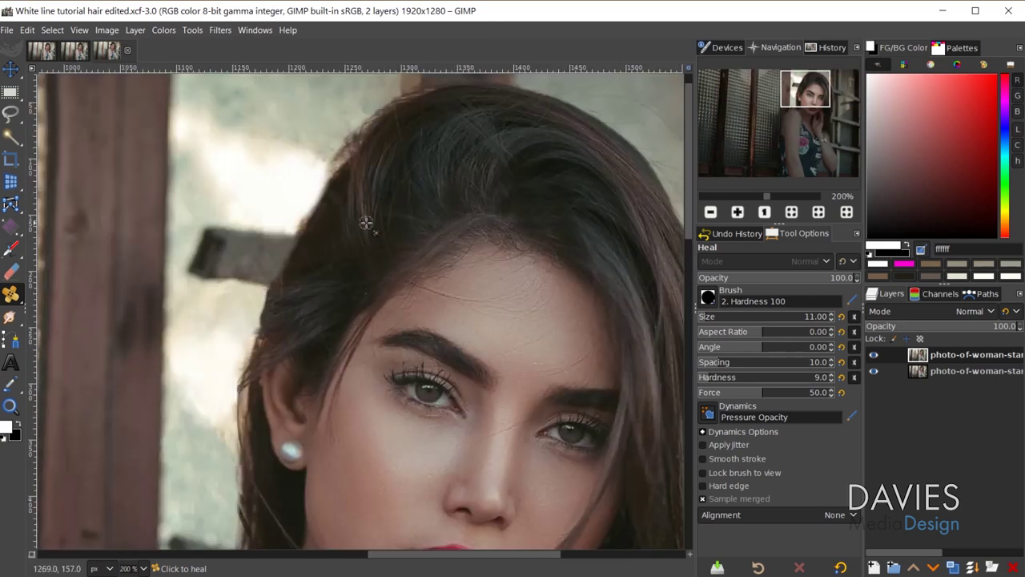
scroll(228, 242, down, 5)
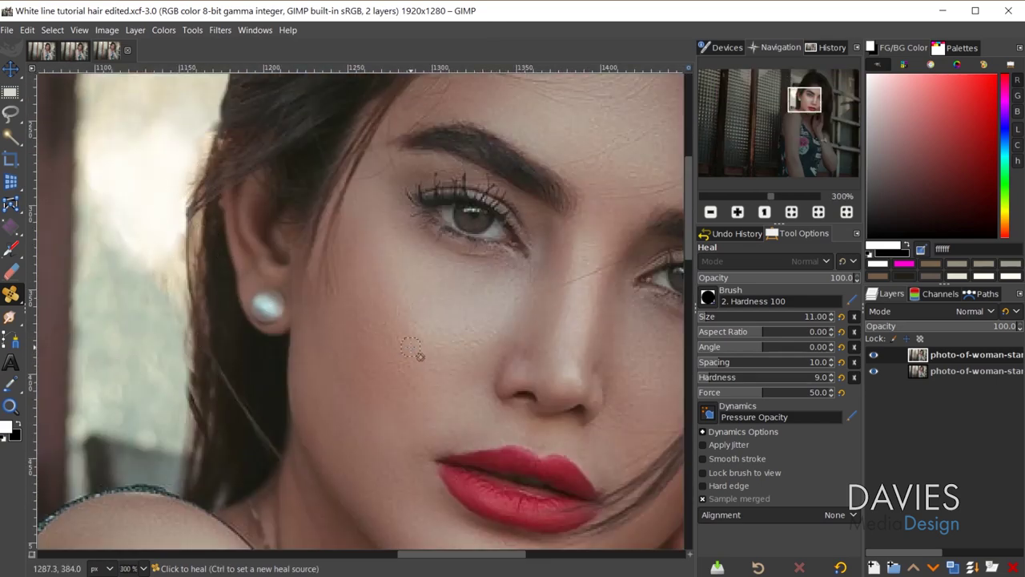
click(874, 355)
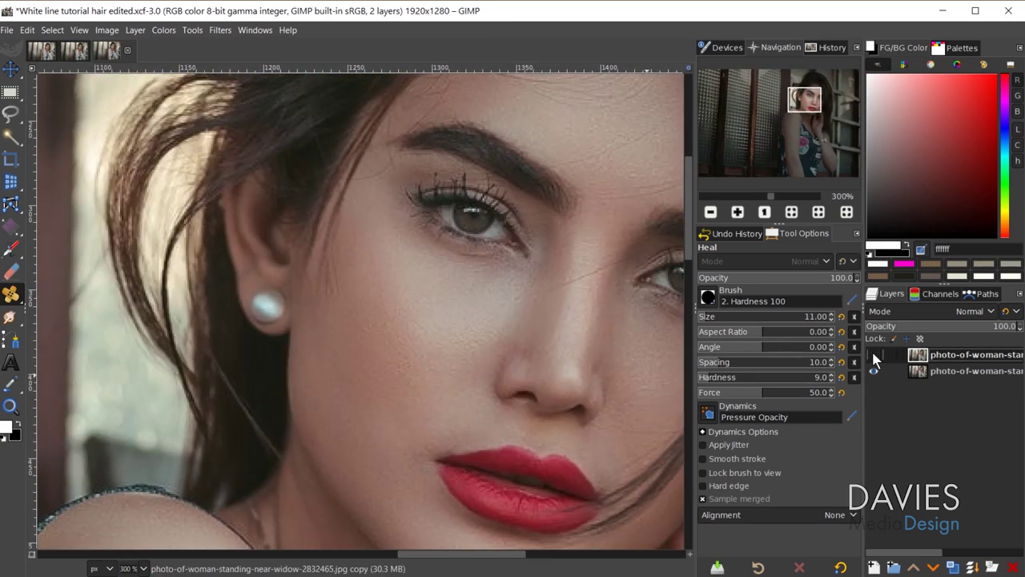
click(874, 356)
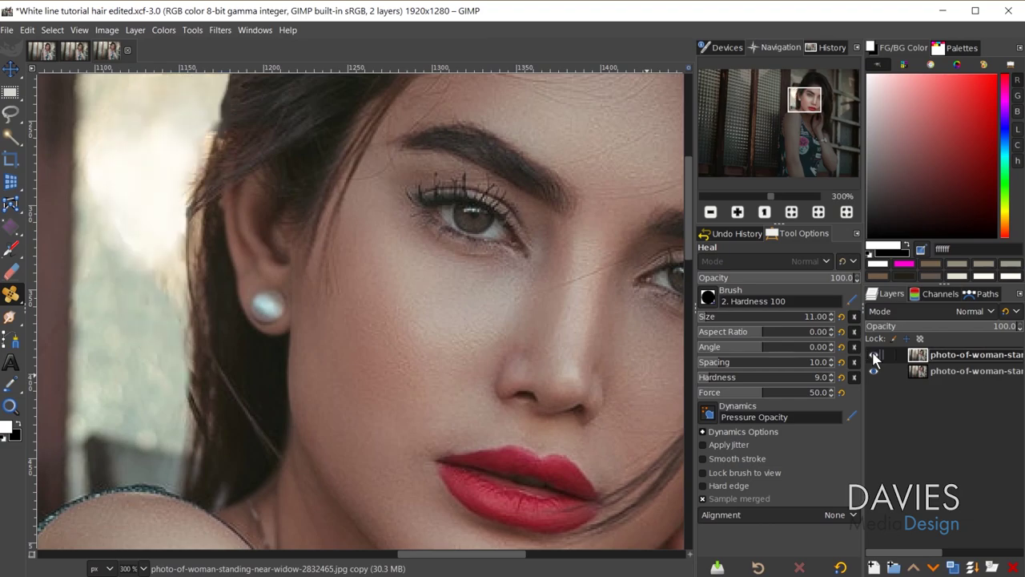
scroll(526, 215, down, 2)
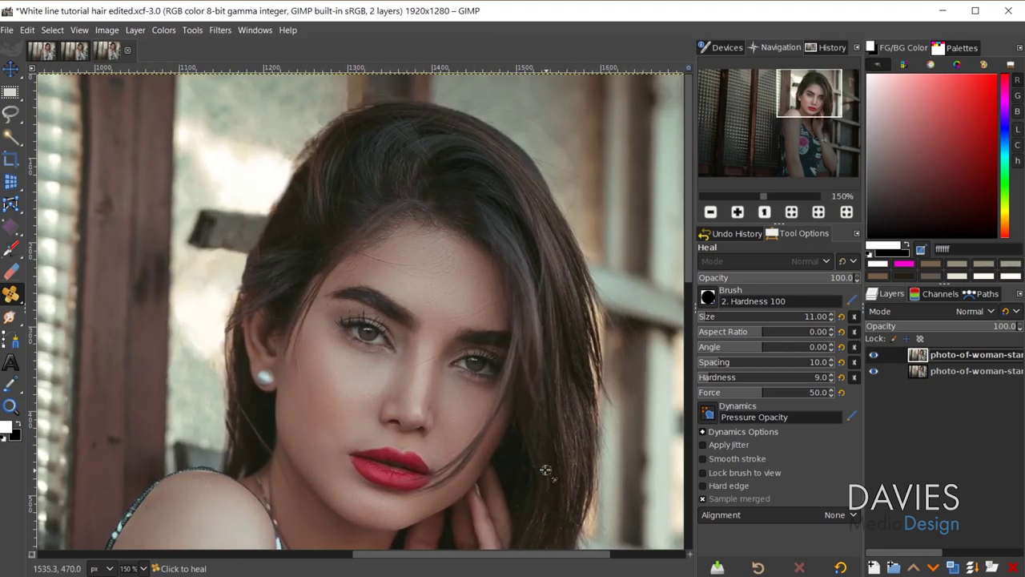
scroll(547, 470, down, 3)
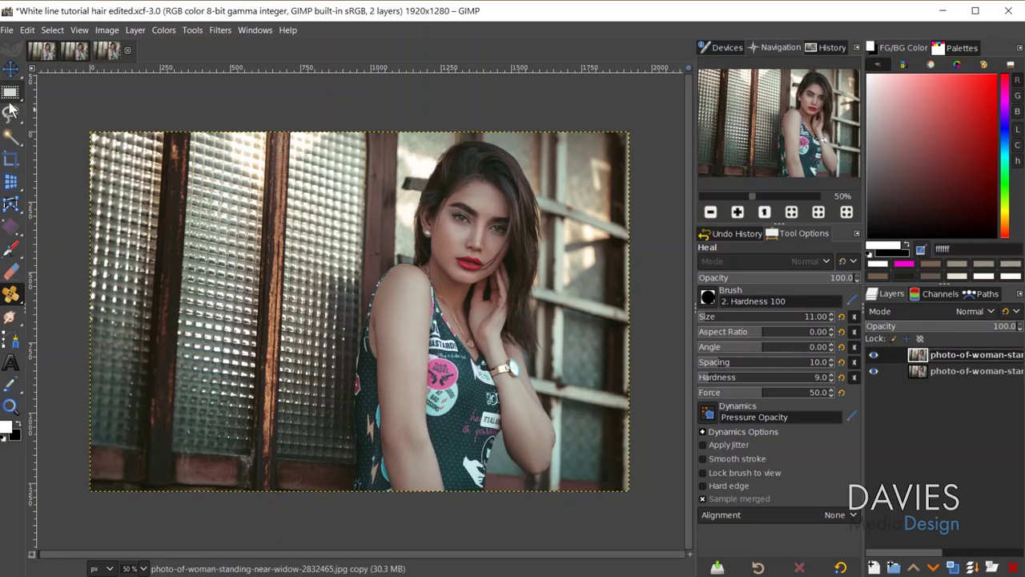
- With Foreground Select, draw and close a rough outline around the woman, then confirm it
mouse_move(11, 116)
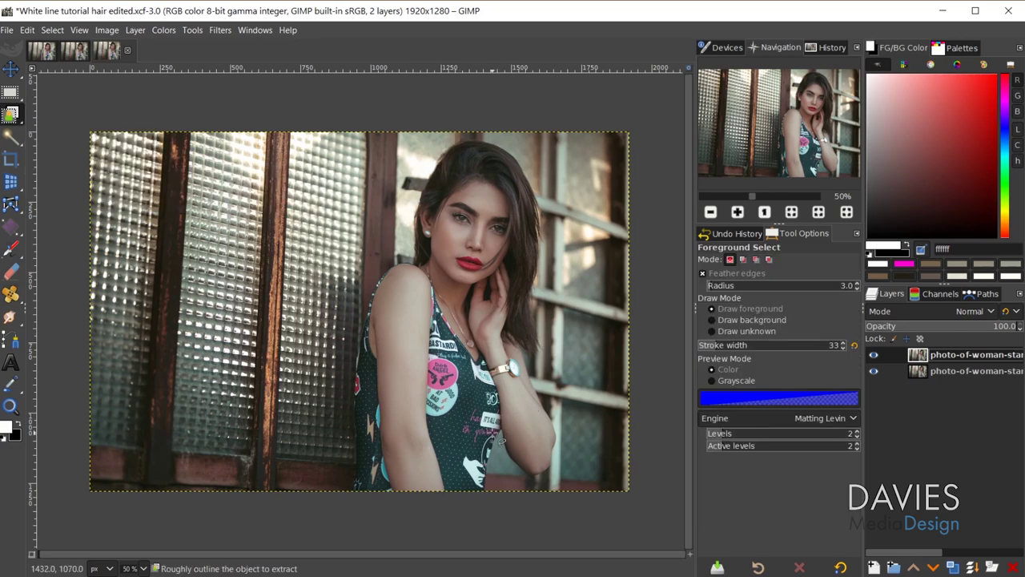
scroll(495, 435, up, 1)
scroll(495, 435, down, 1)
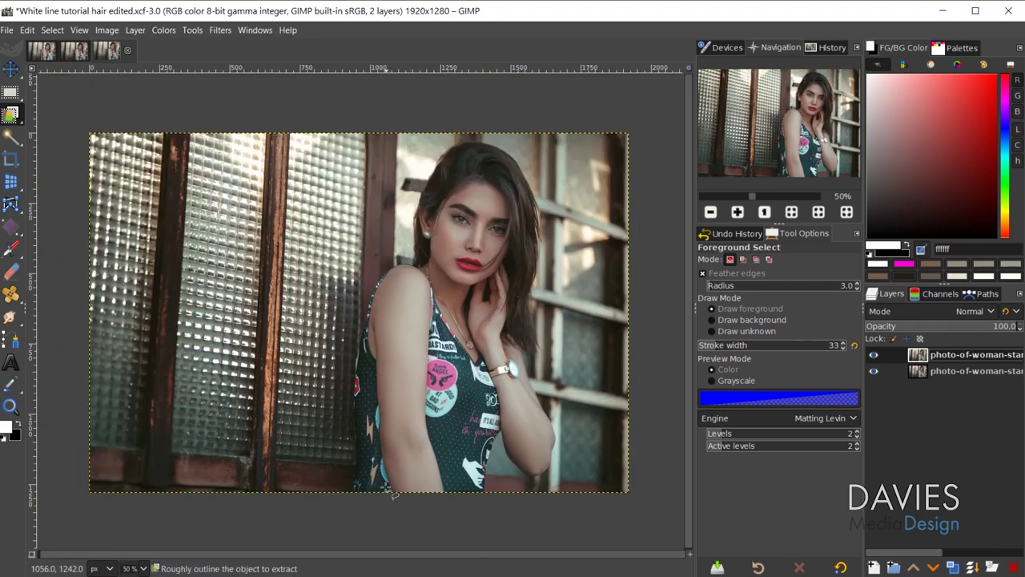
click(350, 503)
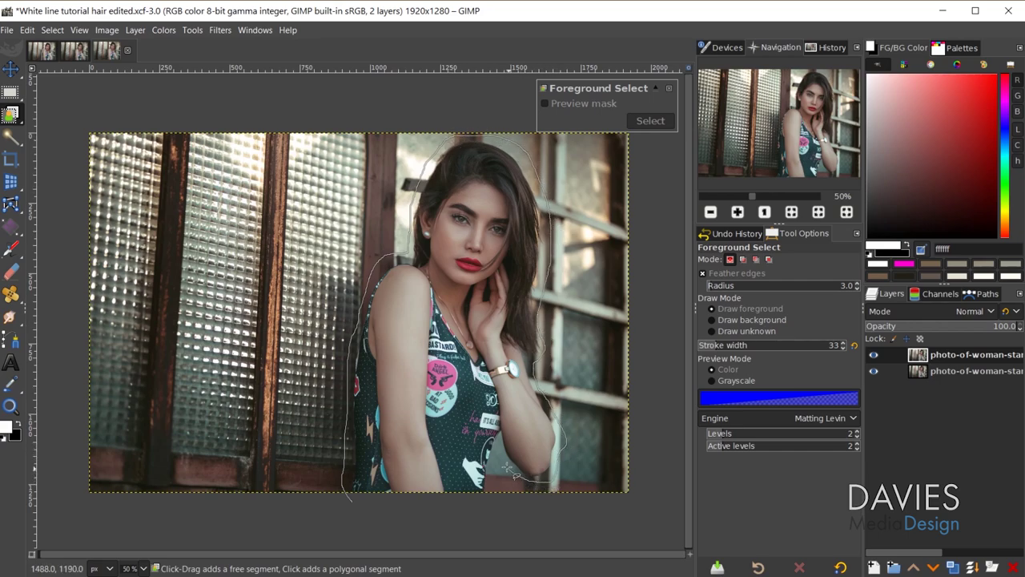
click(351, 502)
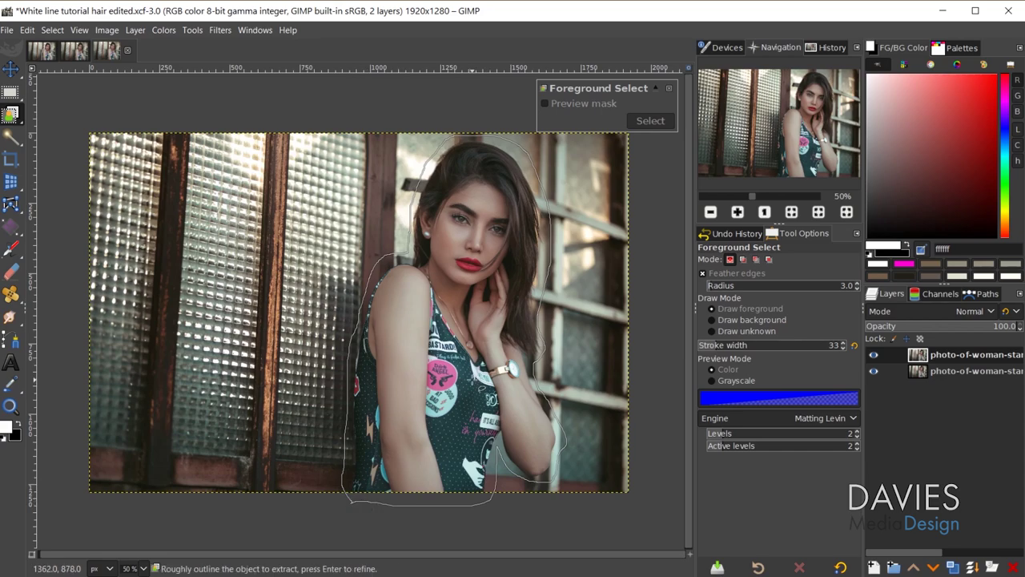
key(Return)
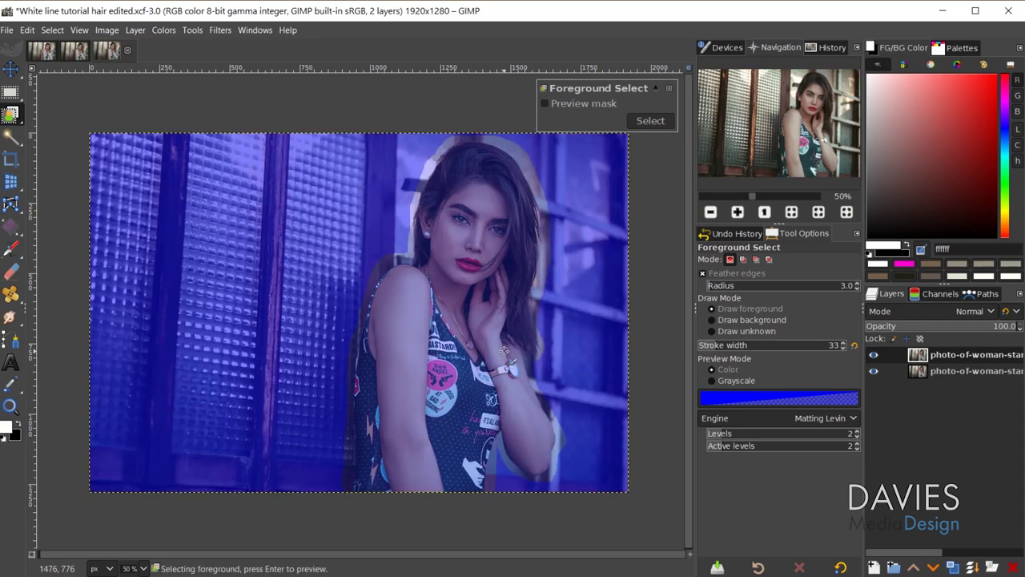
- With an 89 brush, mark her arm, shoulder, torso and chest as foreground
key(bracketright)
mouse_move(368, 490)
mouse_down()
mouse_move(386, 315)
mouse_move(406, 279)
mouse_move(433, 278)
mouse_move(443, 188)
mouse_move(435, 203)
mouse_move(460, 159)
mouse_move(491, 161)
mouse_move(516, 200)
mouse_move(513, 325)
mouse_move(499, 344)
mouse_move(528, 450)
mouse_up()
mouse_move(493, 399)
mouse_down()
mouse_move(441, 505)
mouse_move(407, 297)
mouse_move(417, 411)
mouse_move(428, 280)
mouse_move(488, 188)
mouse_move(501, 265)
mouse_move(476, 263)
mouse_up()
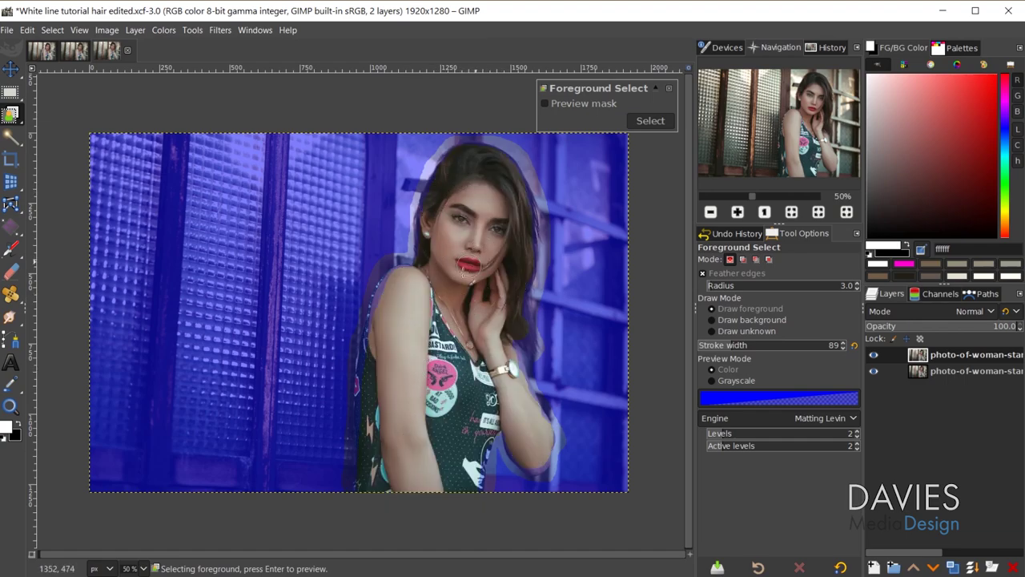
scroll(344, 457, up, 3)
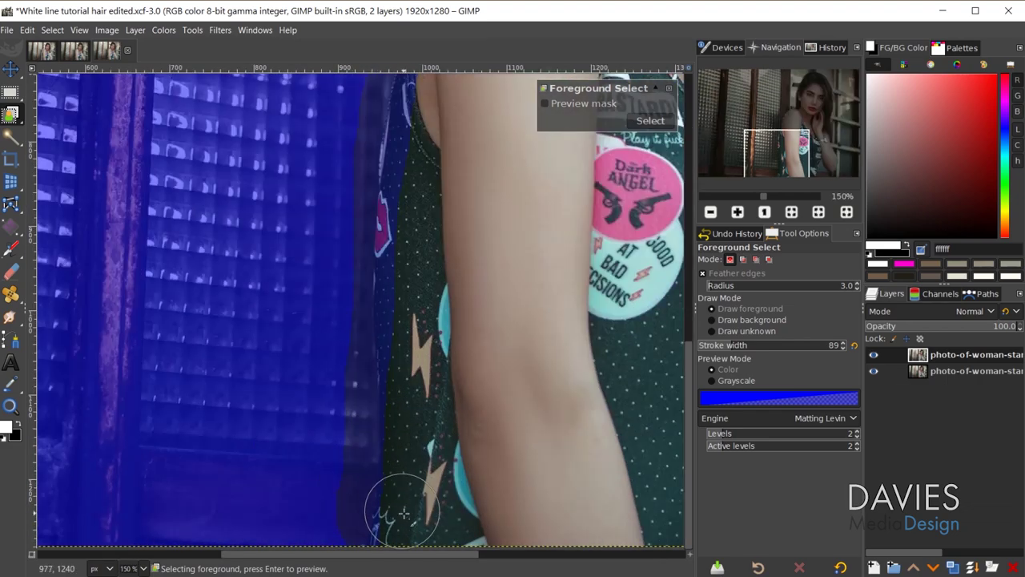
click(406, 514)
scroll(510, 302, up, 3)
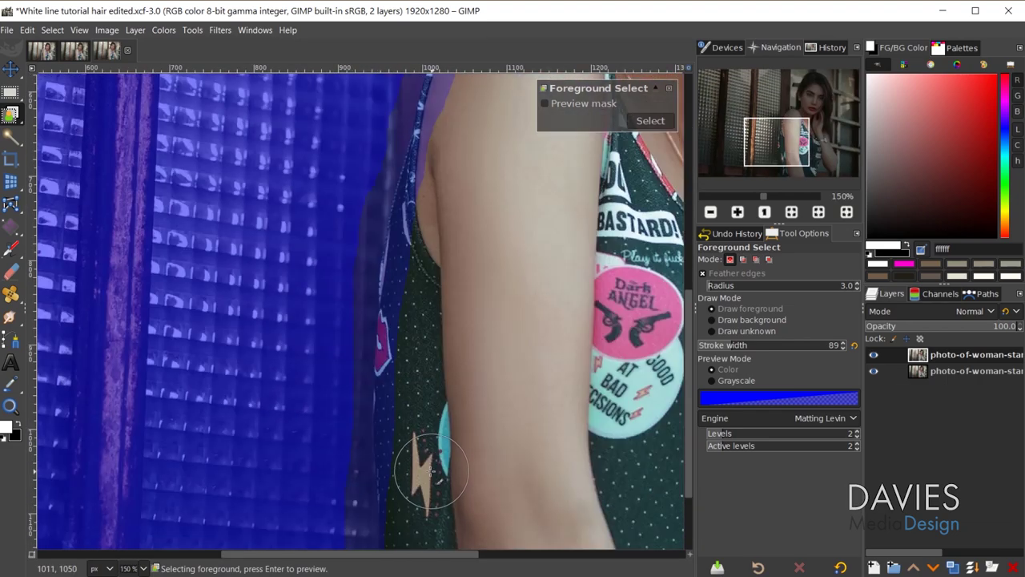
mouse_move(425, 490)
mouse_down()
mouse_move(415, 334)
mouse_move(434, 208)
mouse_up()
scroll(461, 346, up, 5)
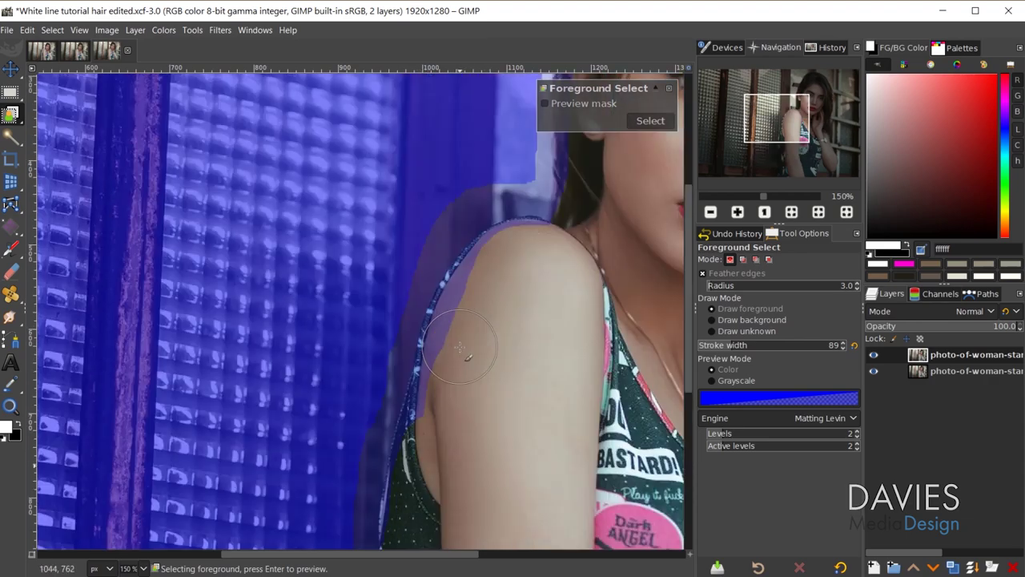
drag(440, 426, 486, 285)
- Mark her face as foreground, then the hair edge with a 33 brush
scroll(360, 360, up, 6)
scroll(361, 360, right, 8)
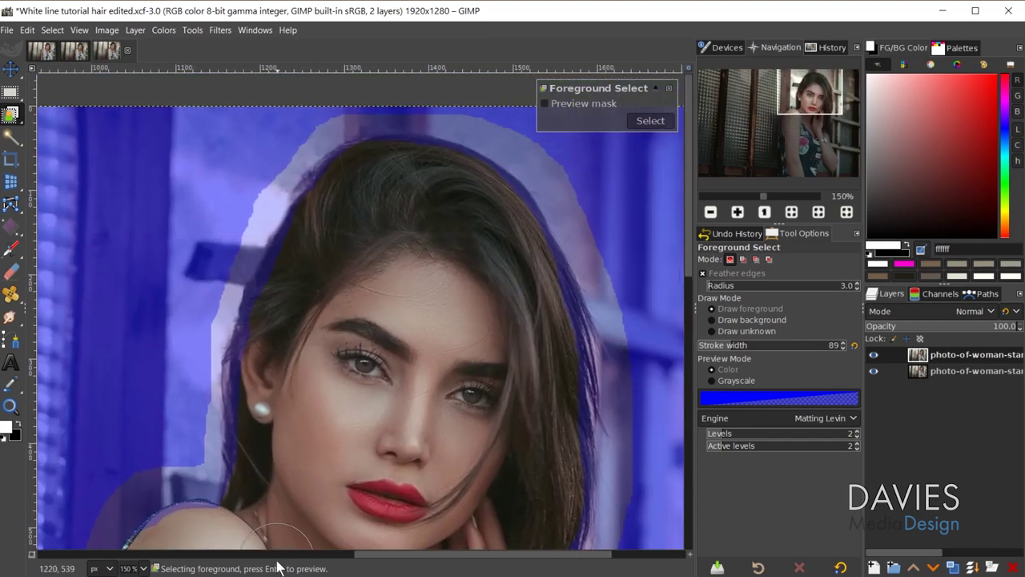
mouse_move(268, 461)
mouse_down()
mouse_move(269, 390)
mouse_move(306, 264)
mouse_up()
mouse_move(439, 178)
mouse_down()
mouse_move(488, 208)
mouse_move(504, 269)
mouse_move(549, 317)
mouse_move(552, 374)
mouse_up()
scroll(552, 285, down, 4)
scroll(506, 316, up, 3)
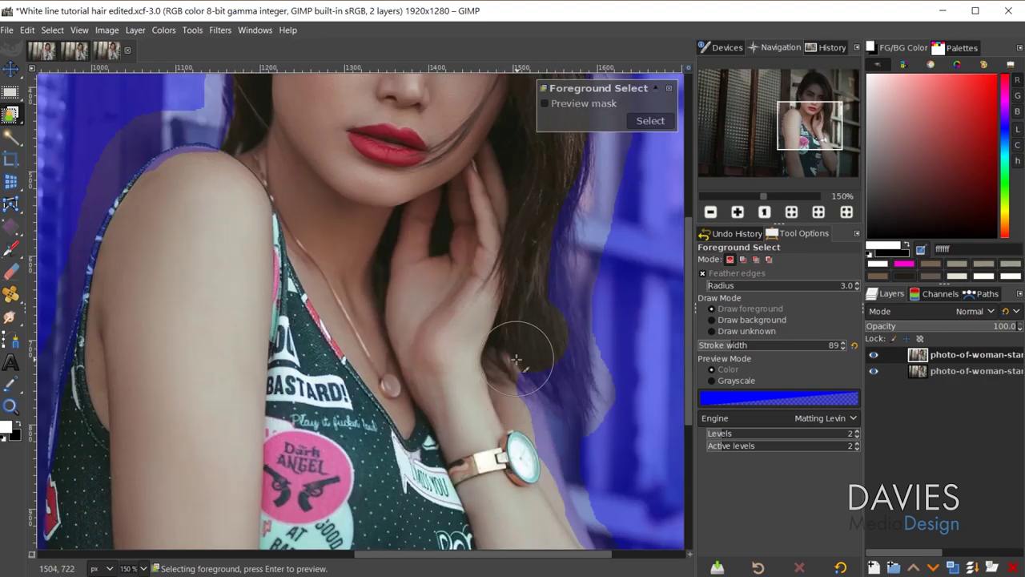
click(524, 308)
key(bracketleft)
key(bracketleft)
key(bracketleft)
key(bracketleft)
key(bracketleft)
key(bracketleft)
key(bracketleft)
key(bracketleft)
key(bracketleft)
key(bracketleft)
key(bracketleft)
key(bracketleft)
key(bracketleft)
key(bracketleft)
key(bracketleft)
key(bracketleft)
key(bracketleft)
key(bracketleft)
key(bracketleft)
key(bracketleft)
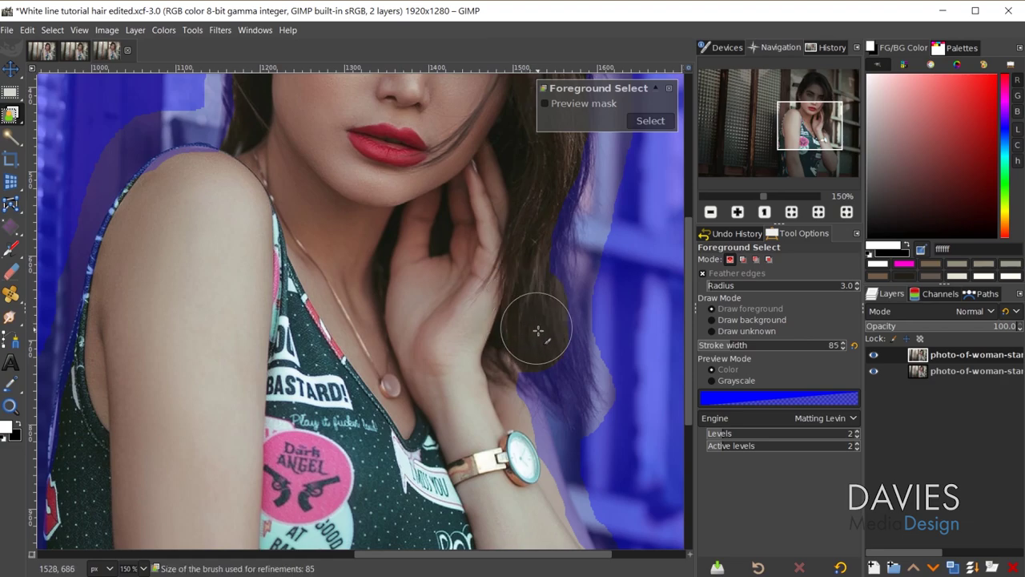
mouse_move(566, 328)
mouse_down()
mouse_move(565, 318)
mouse_move(567, 357)
mouse_move(525, 365)
mouse_up()
- With a 37 brush, add further foreground strokes over the hair and along the arm
key(bracketright)
key(bracketright)
key(bracketright)
key(bracketright)
scroll(518, 240, up, 4)
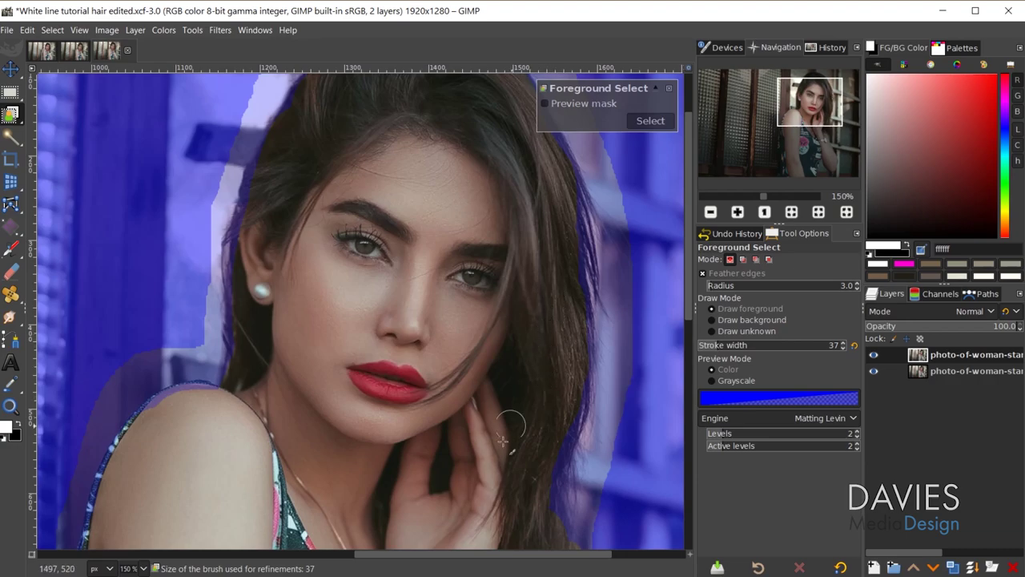
scroll(560, 321, down, 12)
scroll(513, 283, up, 3)
drag(510, 262, 529, 376)
scroll(572, 470, down, 5)
mouse_move(578, 344)
mouse_down()
mouse_move(632, 460)
mouse_move(523, 426)
mouse_up()
scroll(608, 432, down, 2)
drag(439, 406, 424, 471)
scroll(83, 232, down, 4)
scroll(82, 232, up, 1)
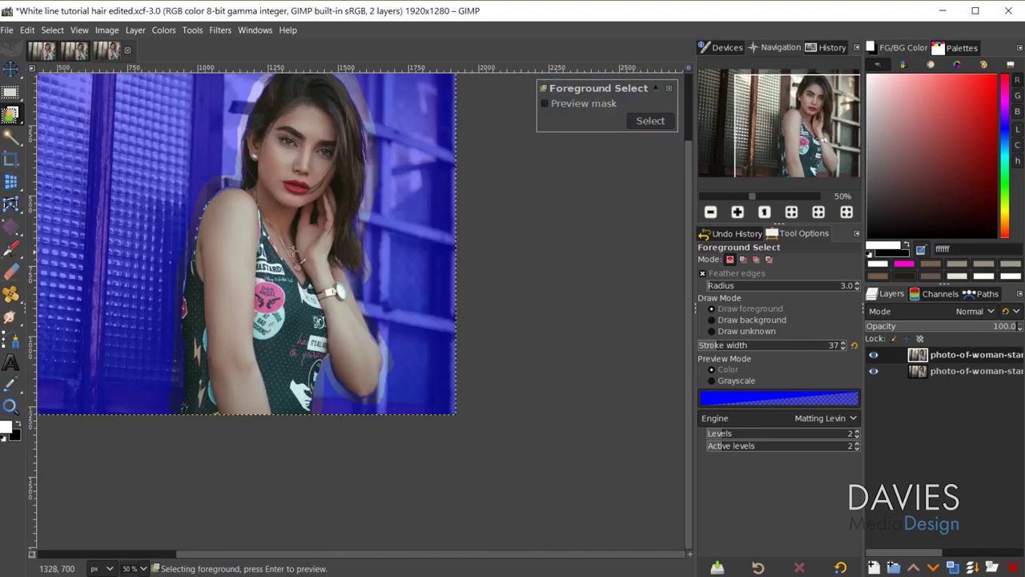
scroll(295, 255, up, 2)
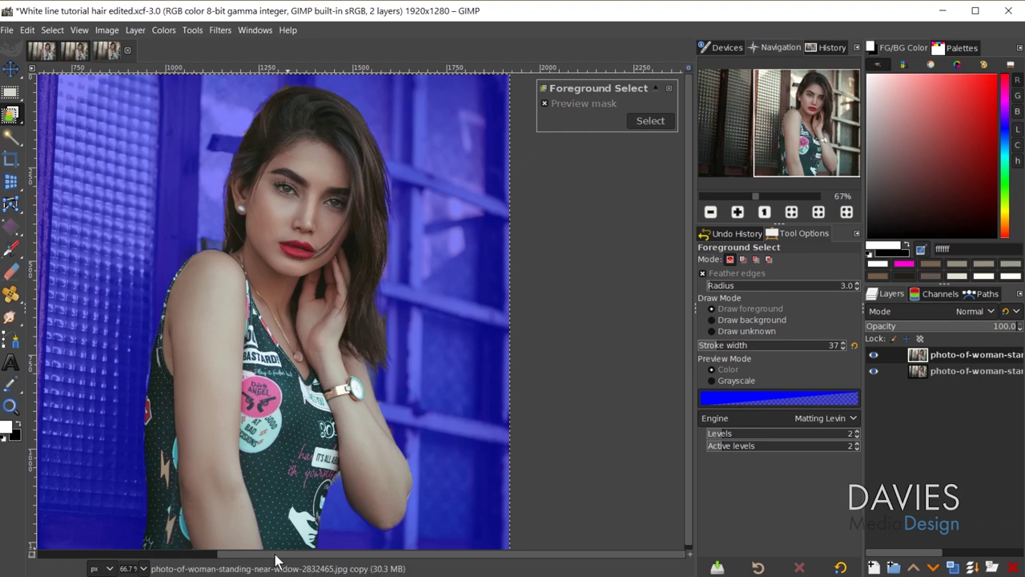
- Mark the arm's left edge and hair top as foreground, and areas beside and above the hair as background
click(208, 457)
scroll(208, 456, up, 3)
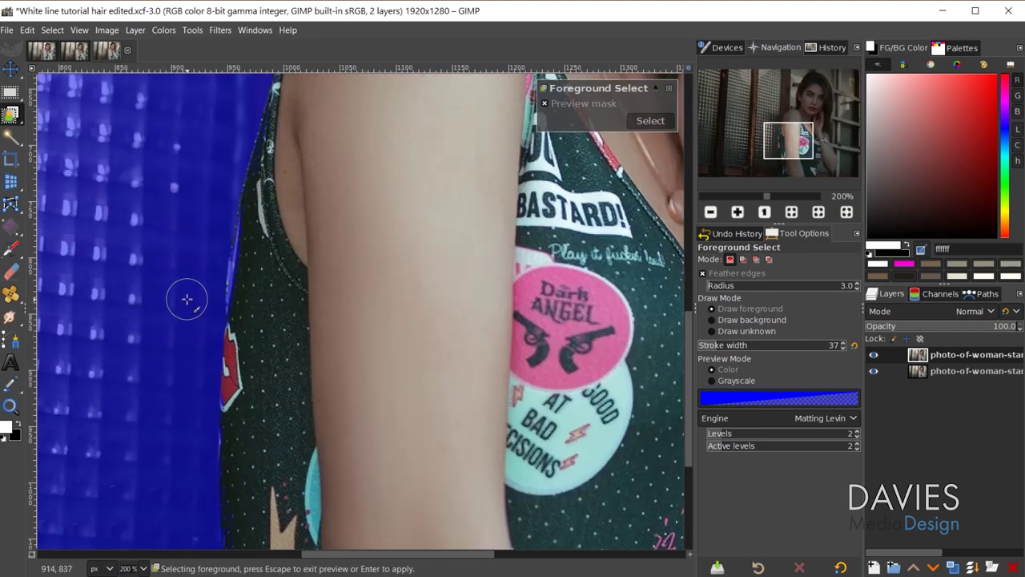
drag(248, 297, 263, 237)
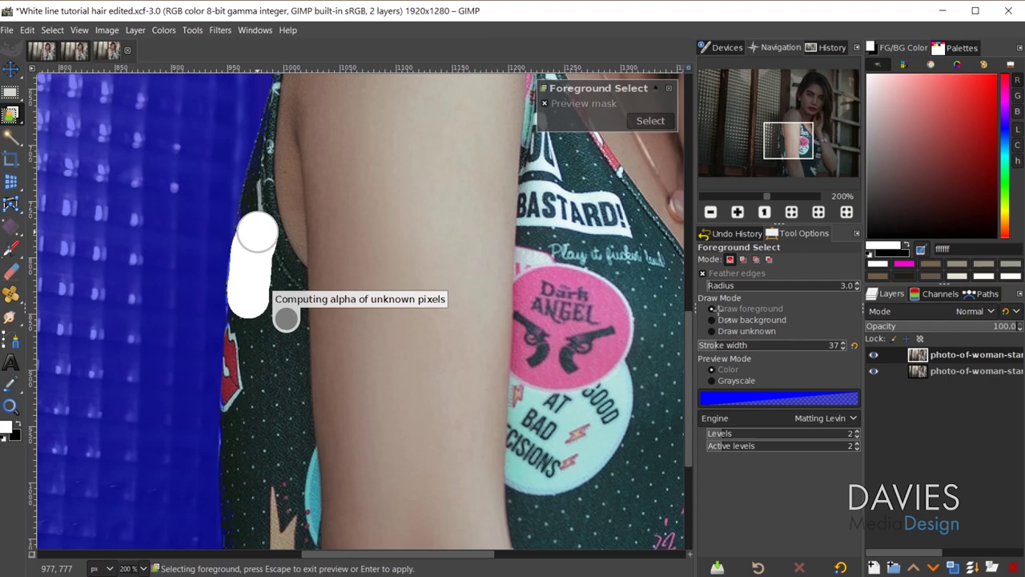
scroll(482, 364, up, 10)
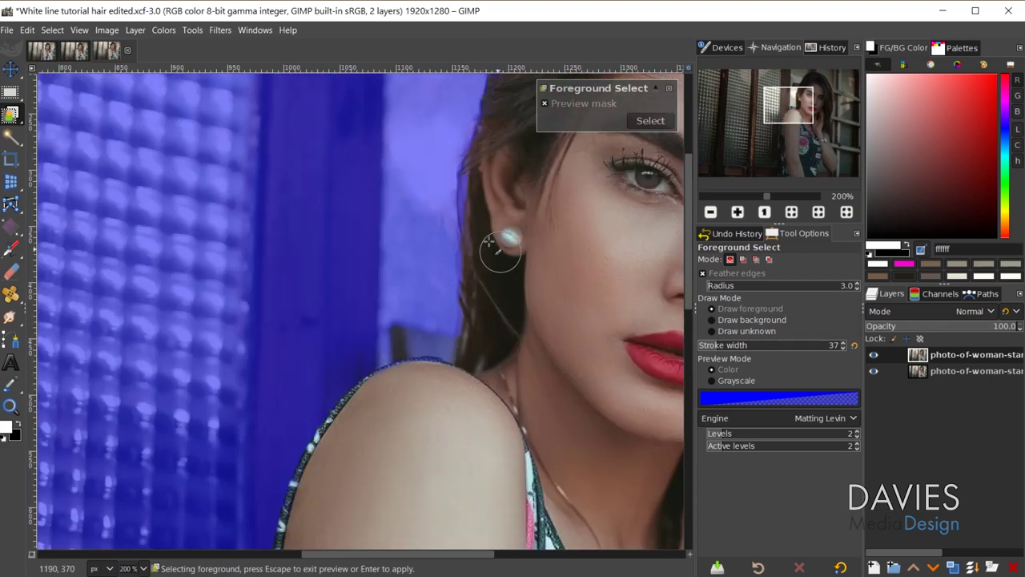
scroll(605, 393, up, 5)
scroll(565, 344, up, 5)
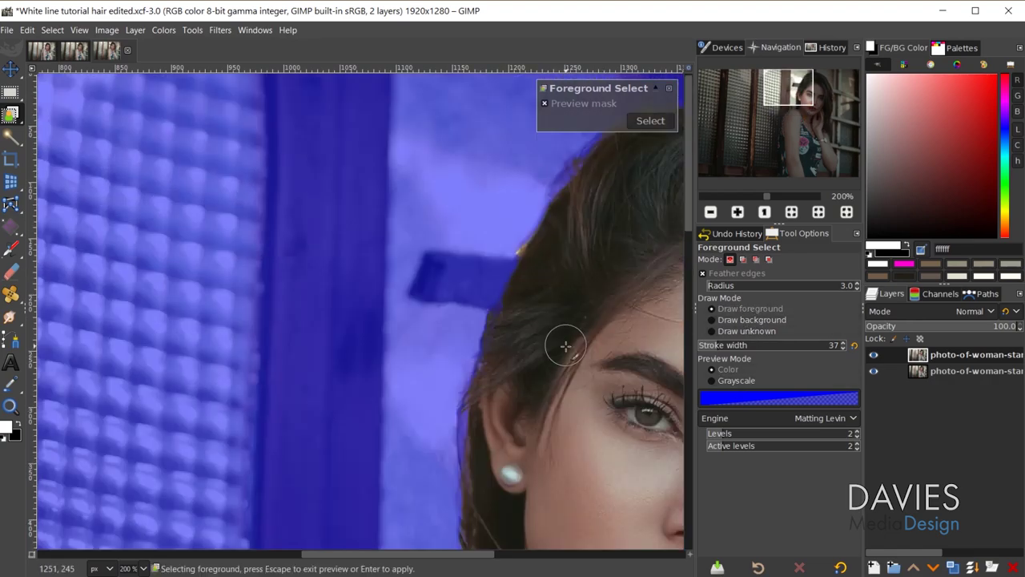
click(734, 320)
drag(510, 230, 504, 251)
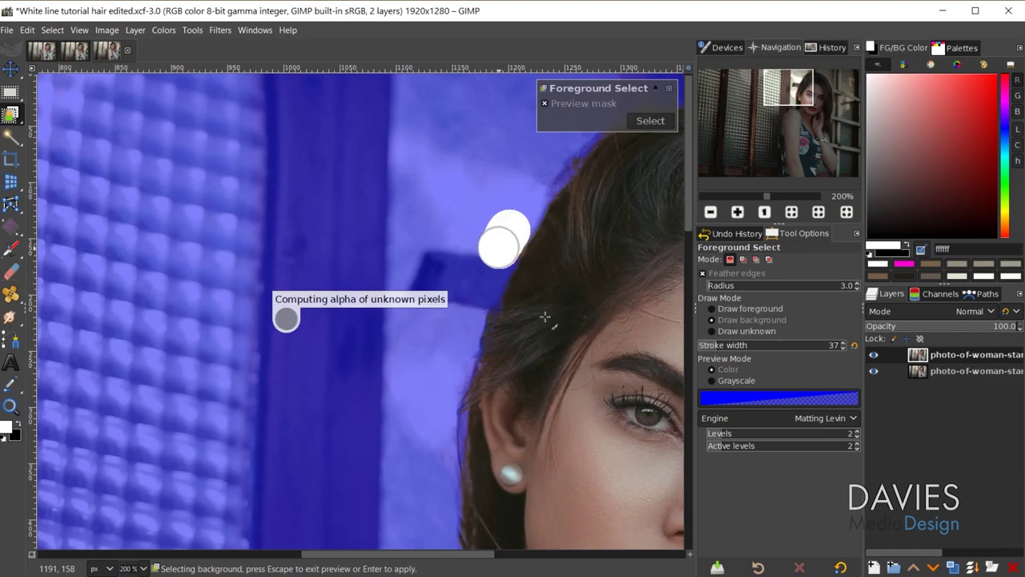
drag(450, 553, 563, 567)
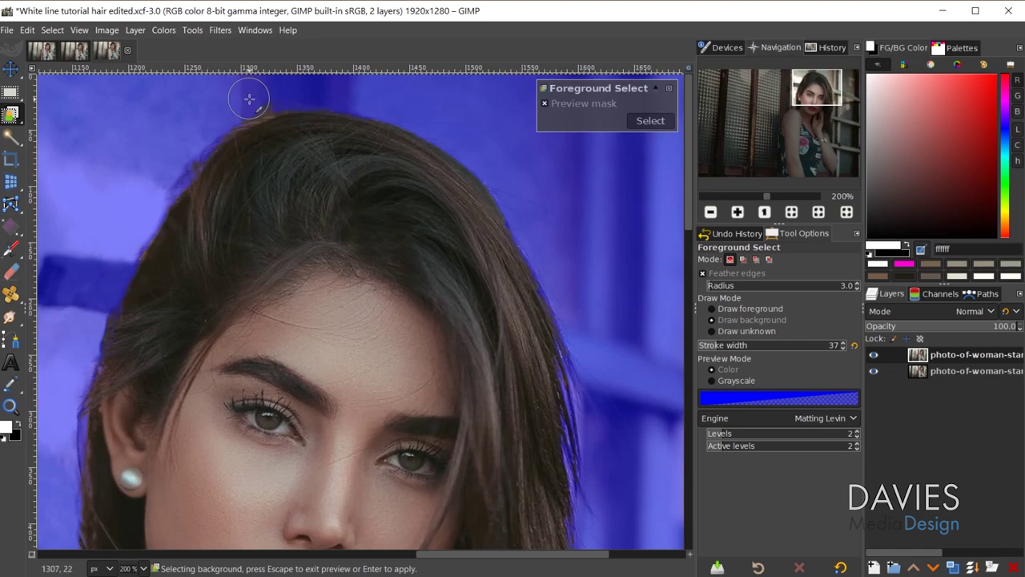
drag(247, 97, 287, 91)
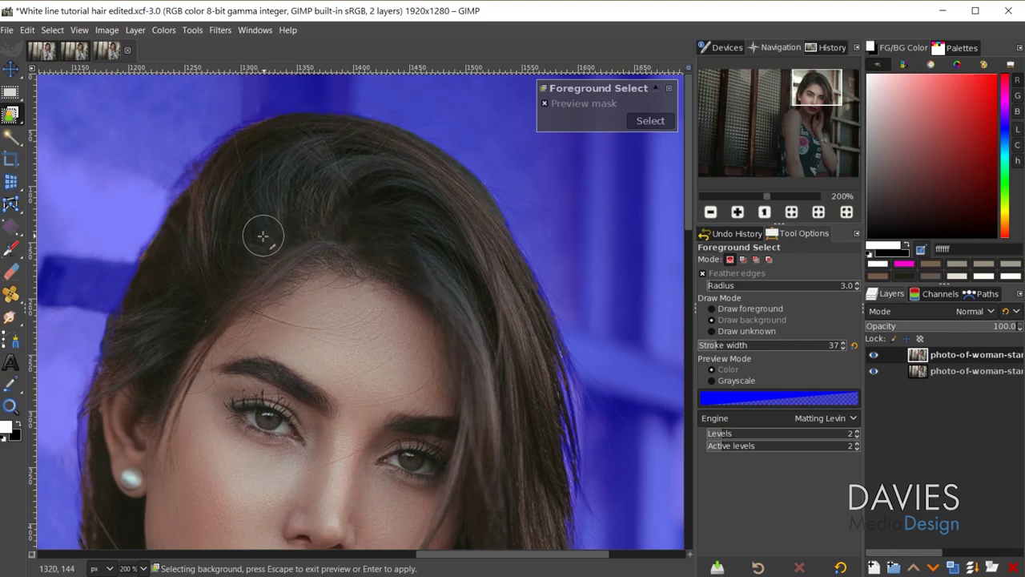
drag(192, 207, 234, 157)
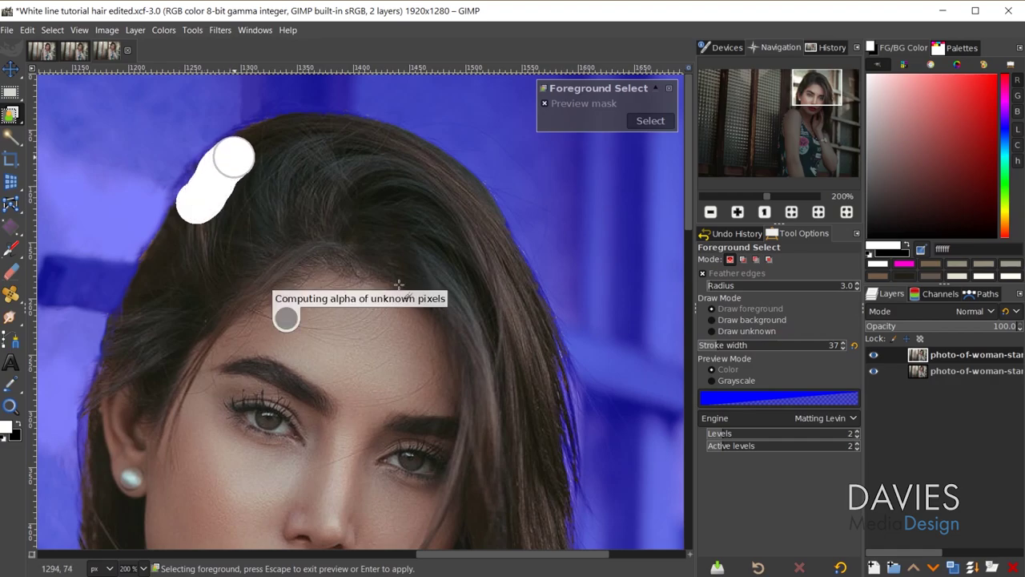
- Mark the window beside the hair and the arm-shirt gap as background with a 9 brush, then apply the selection
scroll(587, 388, down, 8)
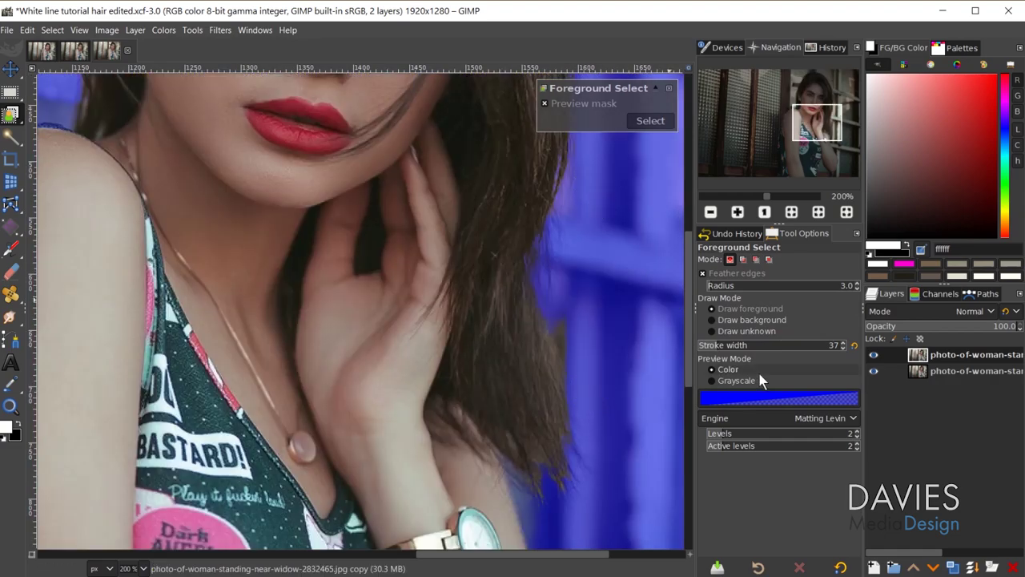
click(755, 320)
mouse_move(590, 160)
mouse_down()
mouse_move(576, 219)
mouse_move(585, 185)
mouse_move(575, 216)
mouse_up()
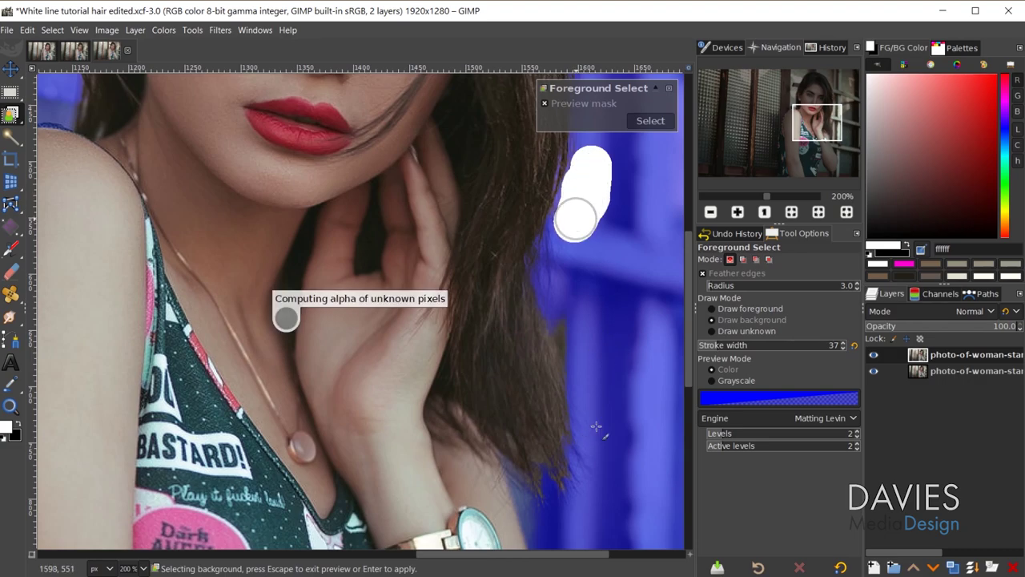
scroll(435, 343, down, 10)
key(bracketleft)
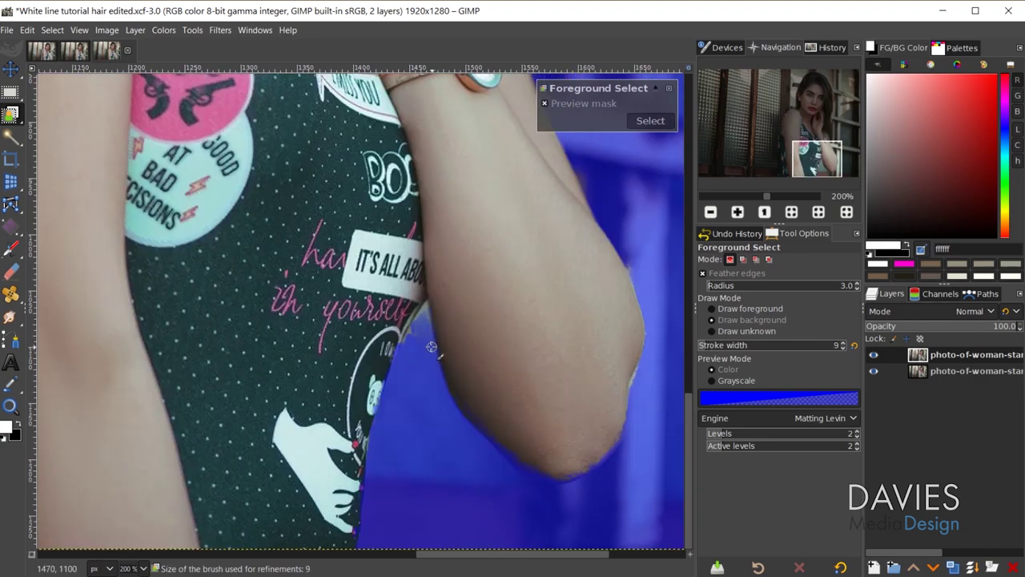
scroll(431, 346, up, 5)
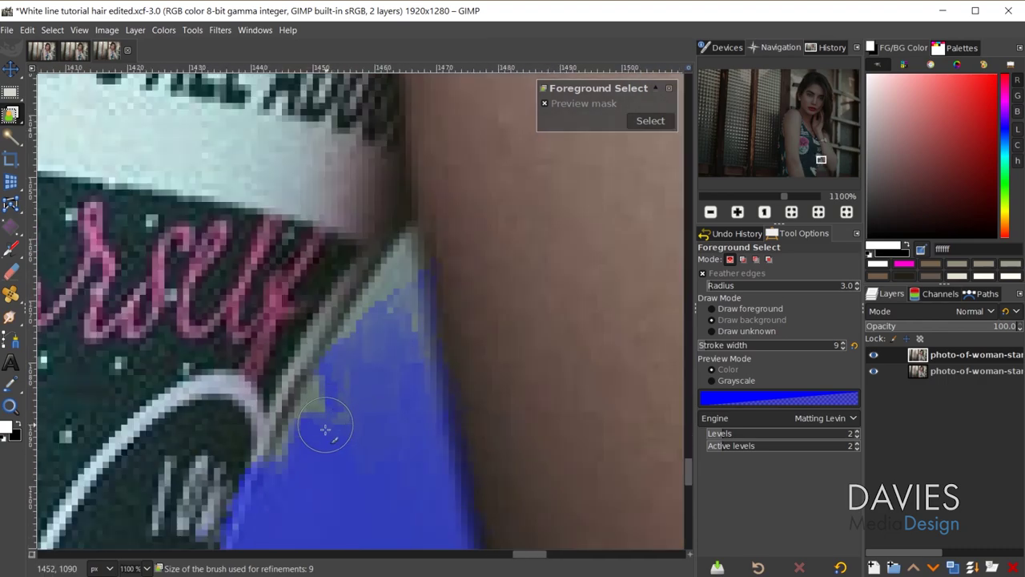
mouse_move(309, 450)
mouse_down()
mouse_move(391, 296)
mouse_move(405, 377)
mouse_up()
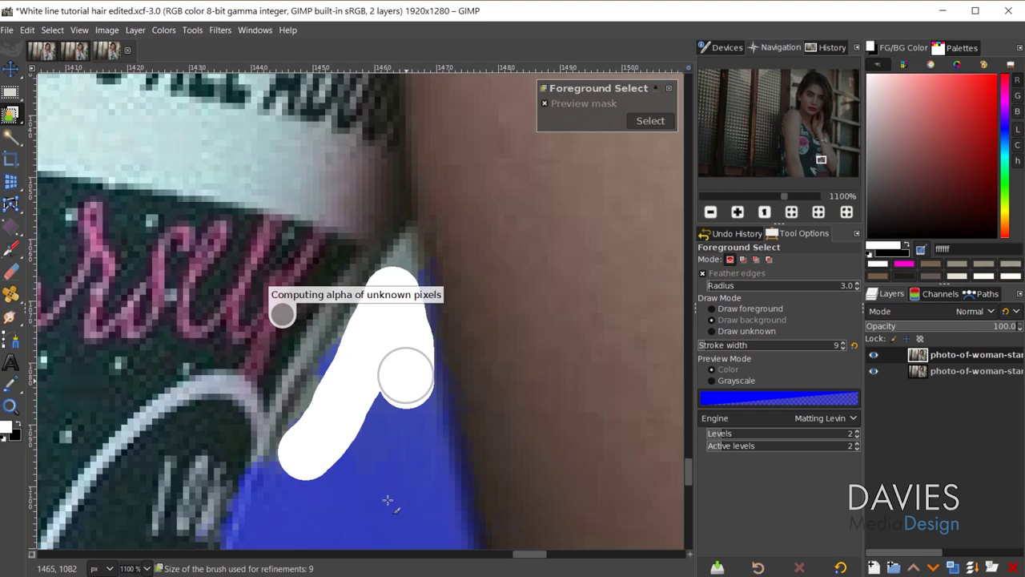
scroll(373, 438, down, 10)
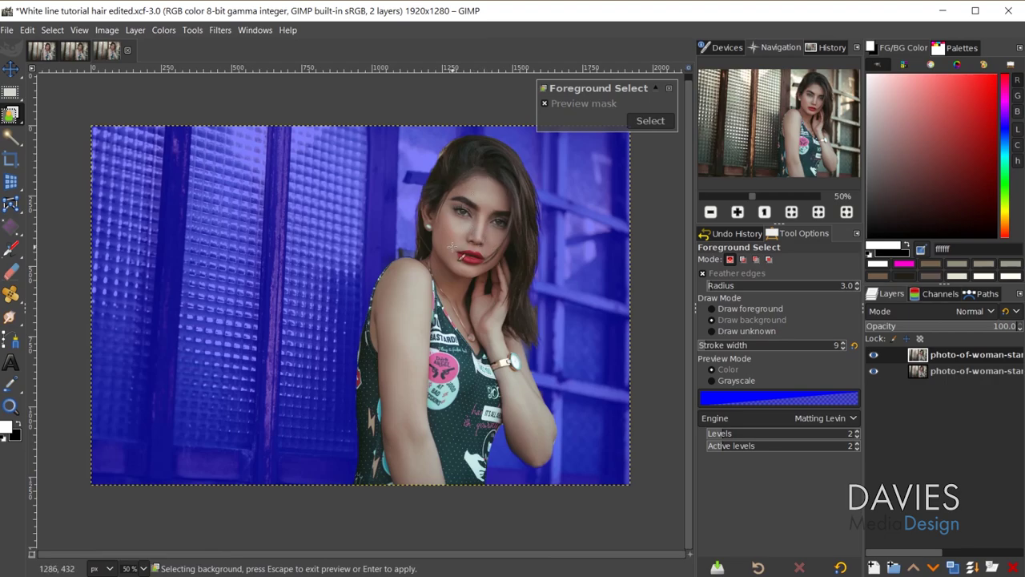
key(Return)
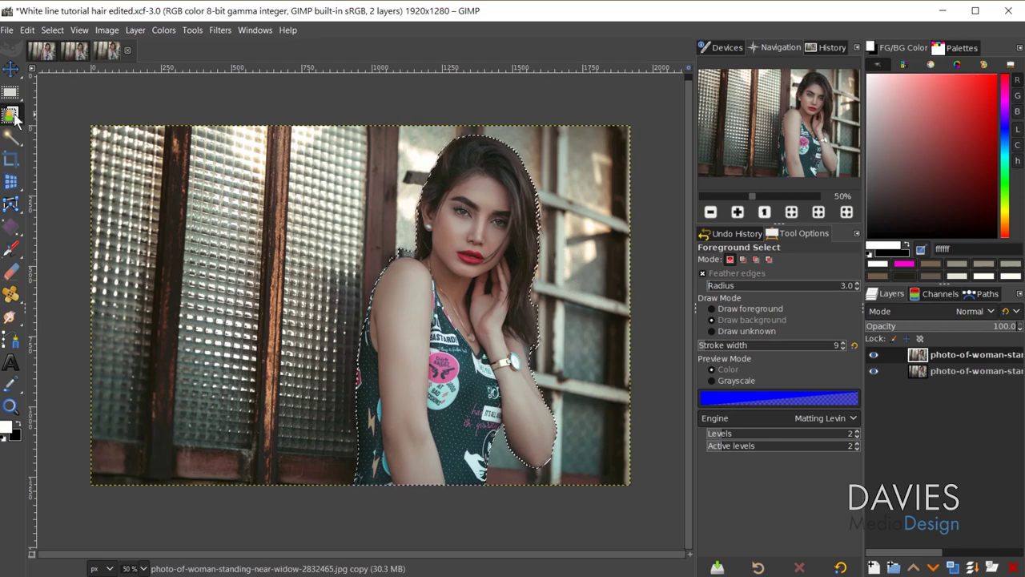
mouse_move(14, 118)
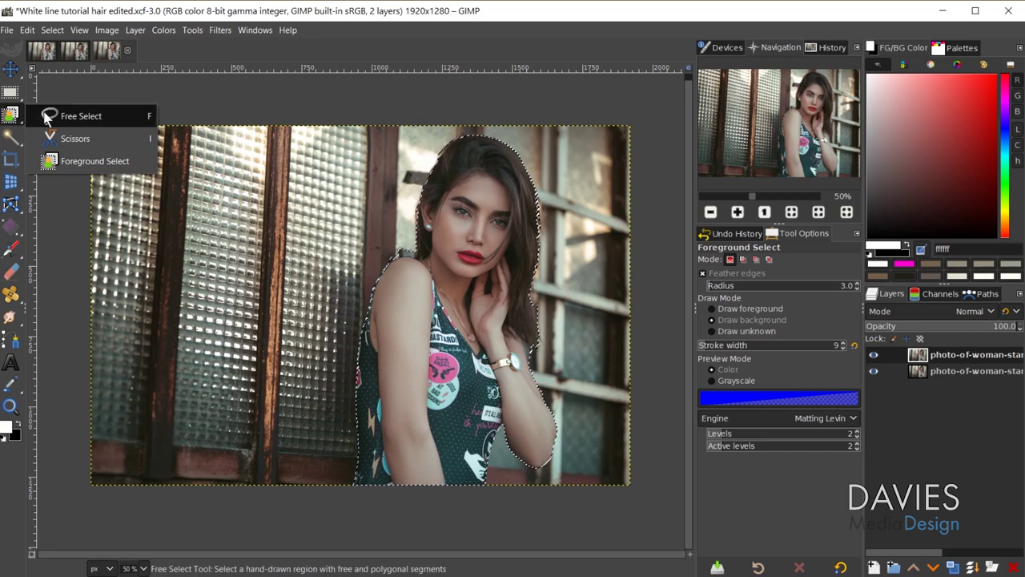
- Choose the Free Select tool and set its mode to Subtract
click(95, 117)
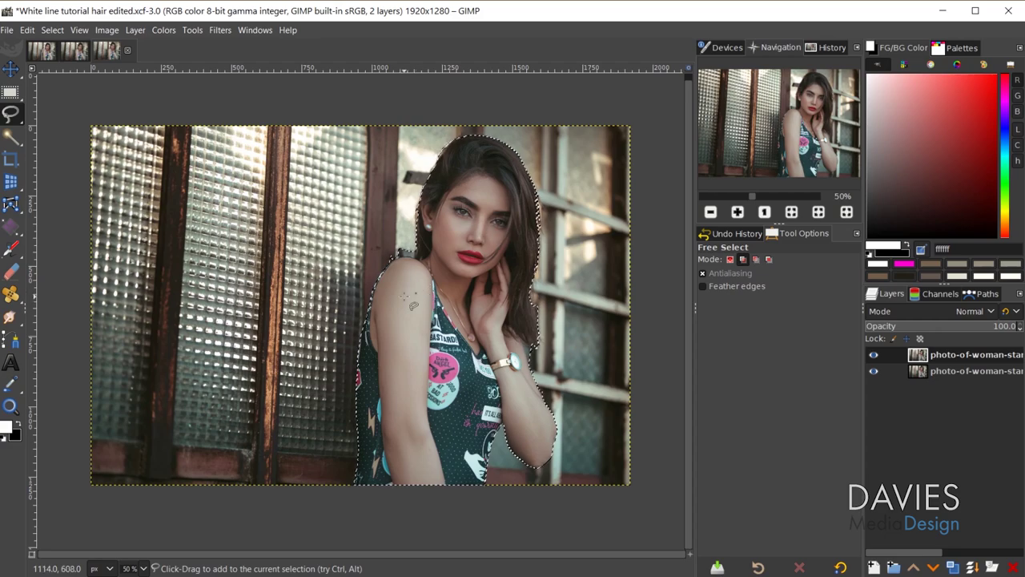
ctrl+scroll(396, 335, up, 6)
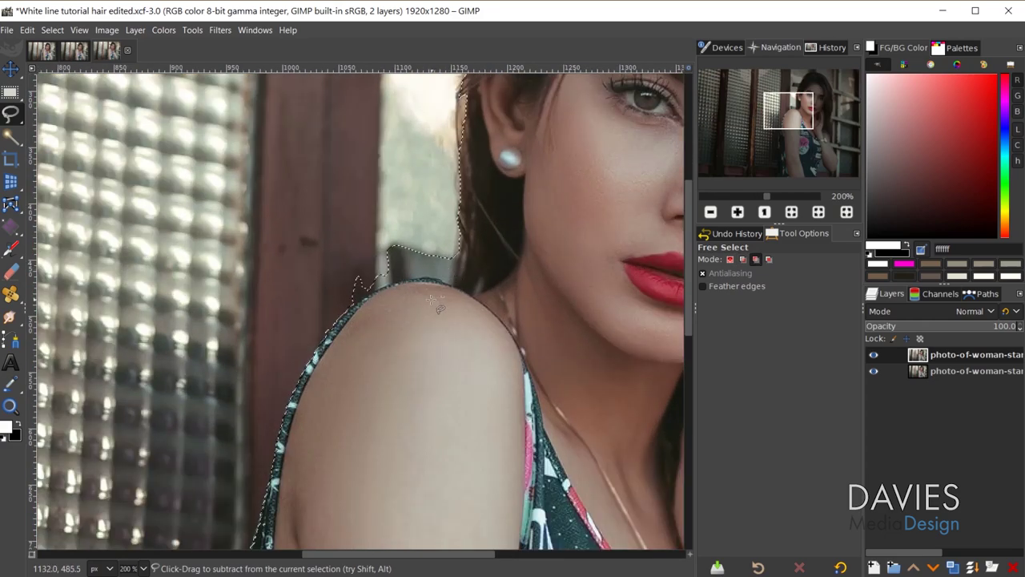
key(shift)
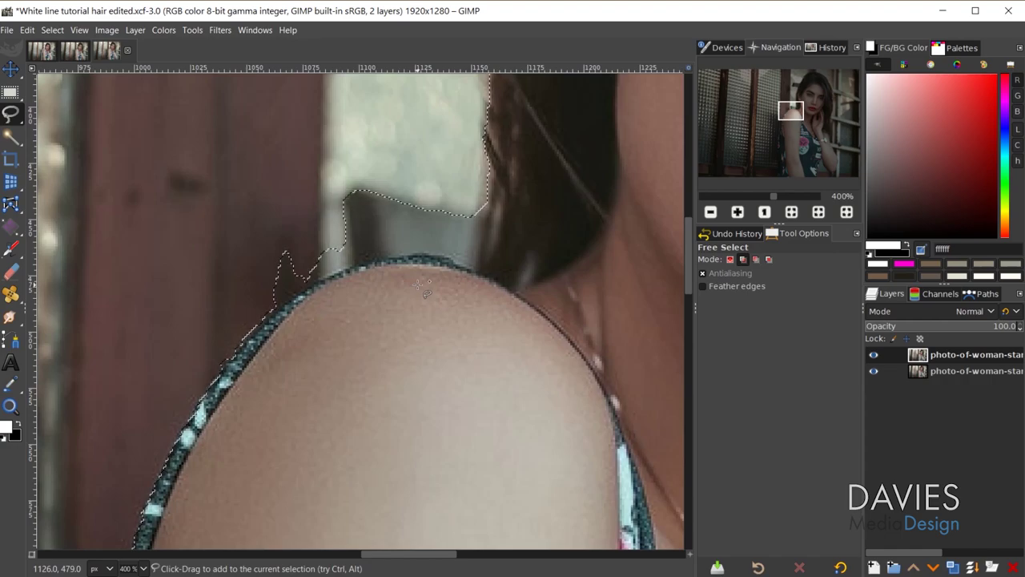
click(755, 258)
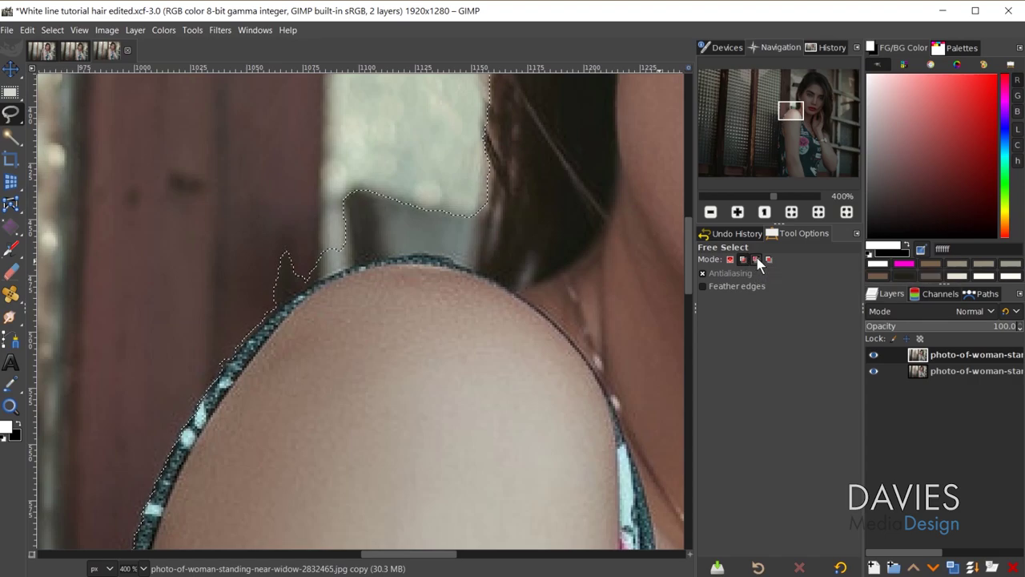
- Trace around the background patch above the shoulder to remove it from the selection
click(213, 370)
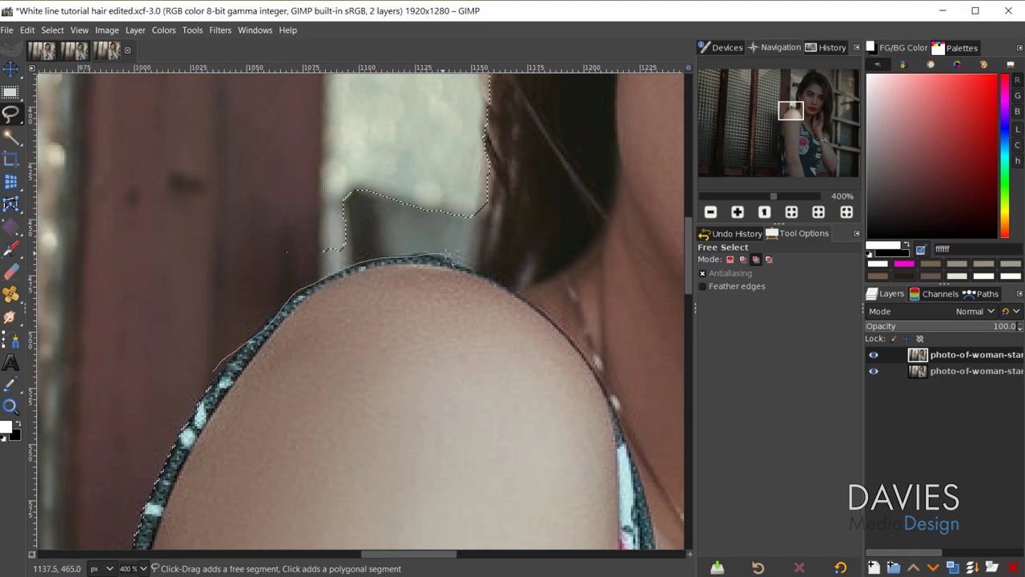
mouse_move(487, 203)
mouse_down()
mouse_move(454, 164)
mouse_move(348, 154)
mouse_move(284, 210)
mouse_move(237, 280)
mouse_up()
click(213, 370)
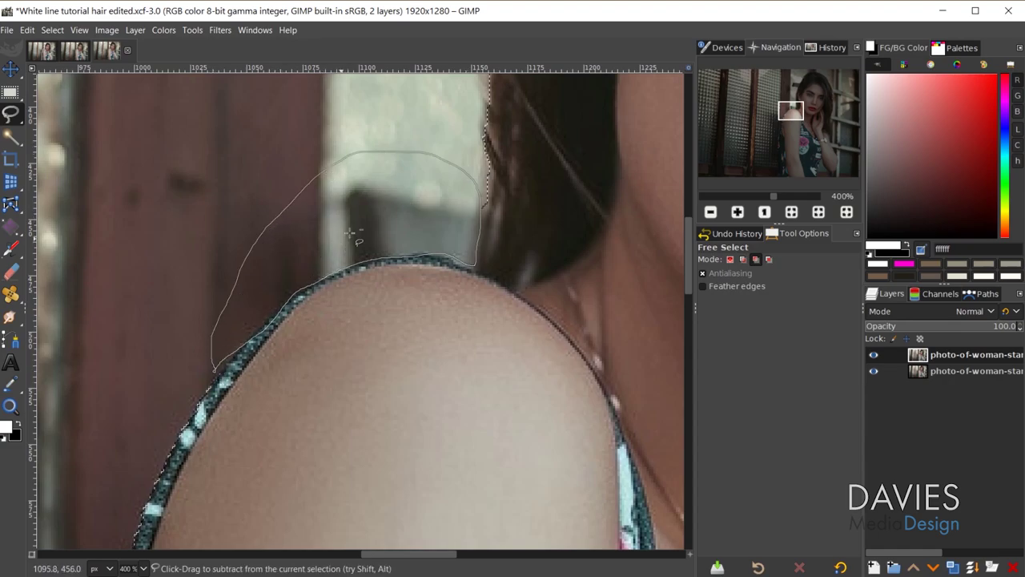
key(Return)
key(2)
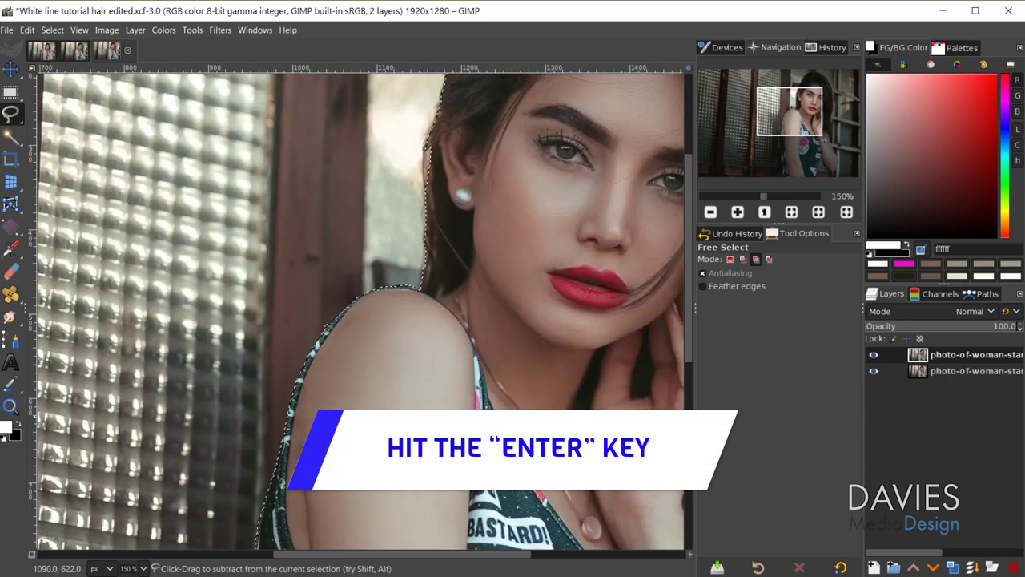
scroll(400, 313, down, 8)
scroll(268, 398, left, 3)
scroll(273, 398, up, 5)
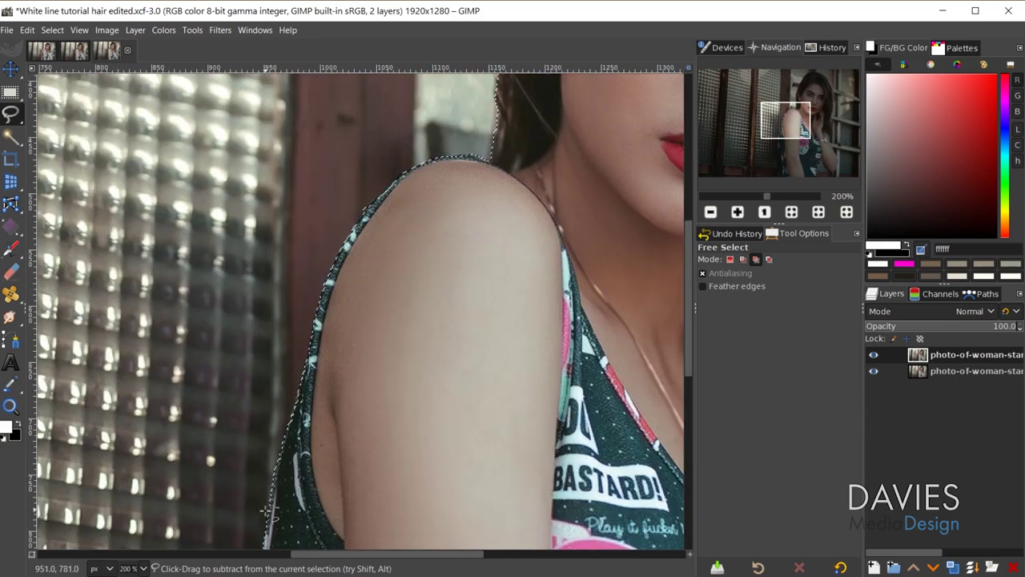
scroll(232, 432, up, 3)
scroll(239, 448, down, 4)
scroll(251, 348, up, 4)
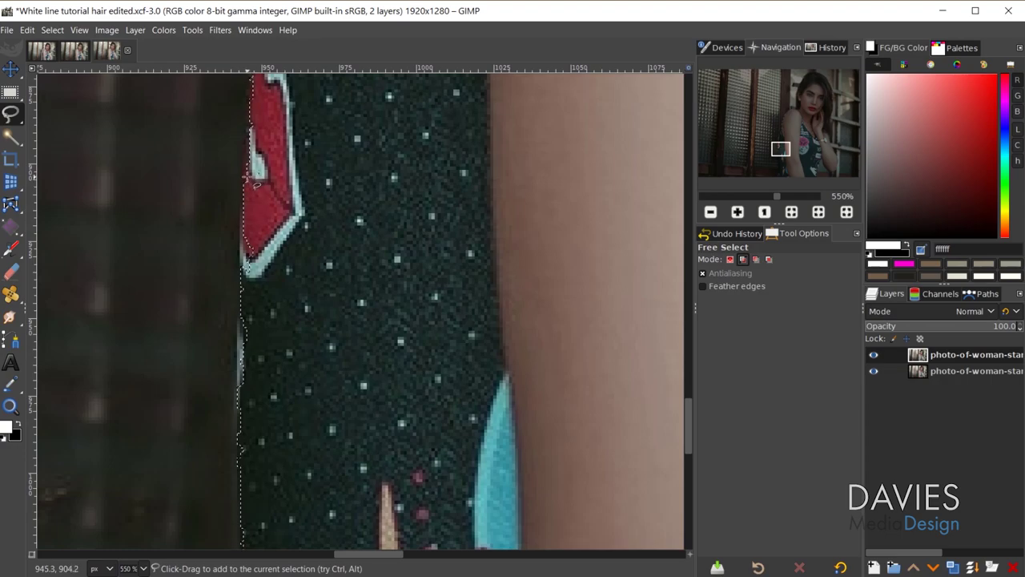
- Add the missed strip along the top's left edge to the selection
click(246, 190)
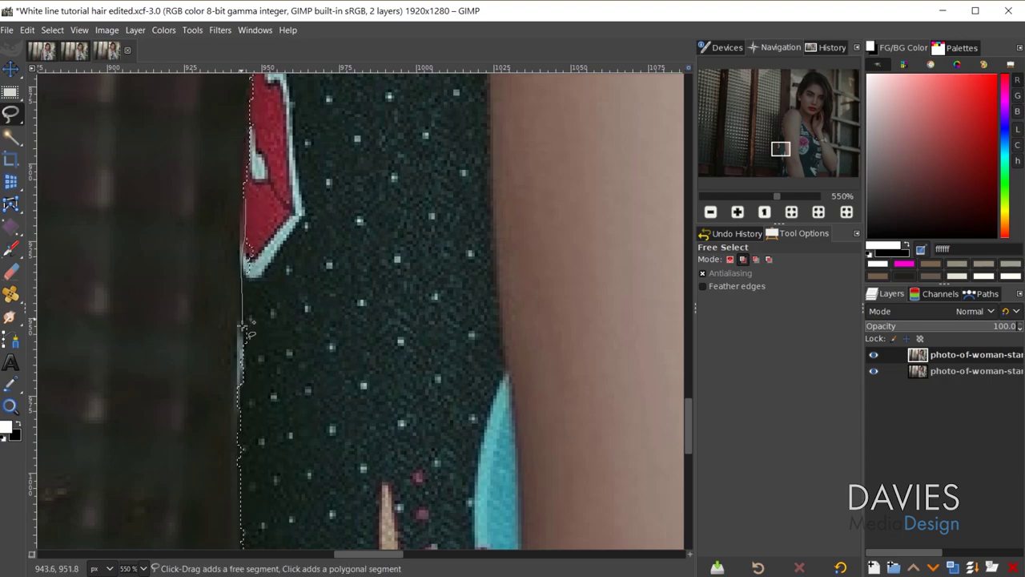
mouse_move(247, 502)
mouse_down()
mouse_move(314, 318)
mouse_move(303, 176)
mouse_up()
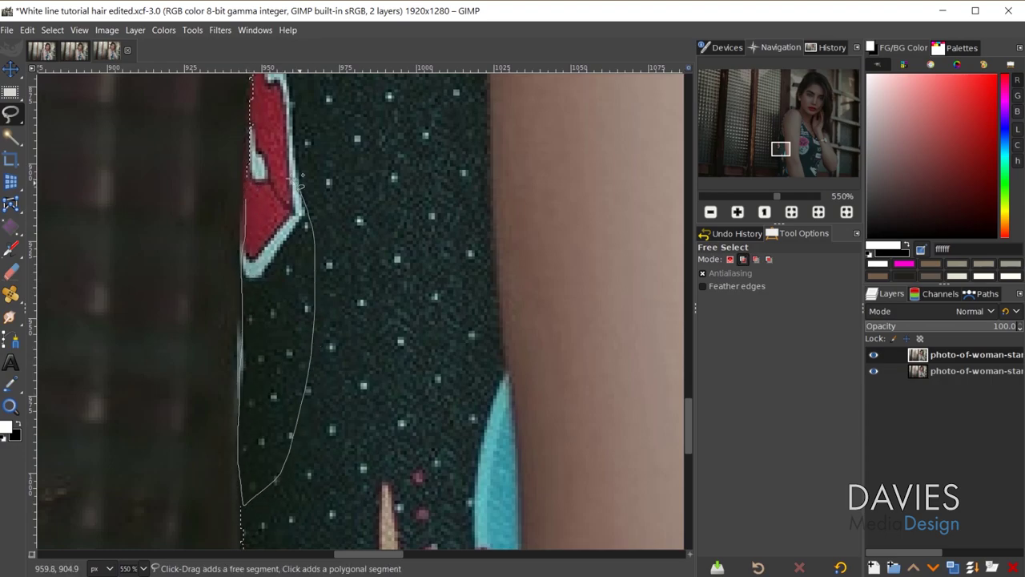
click(247, 199)
key(Return)
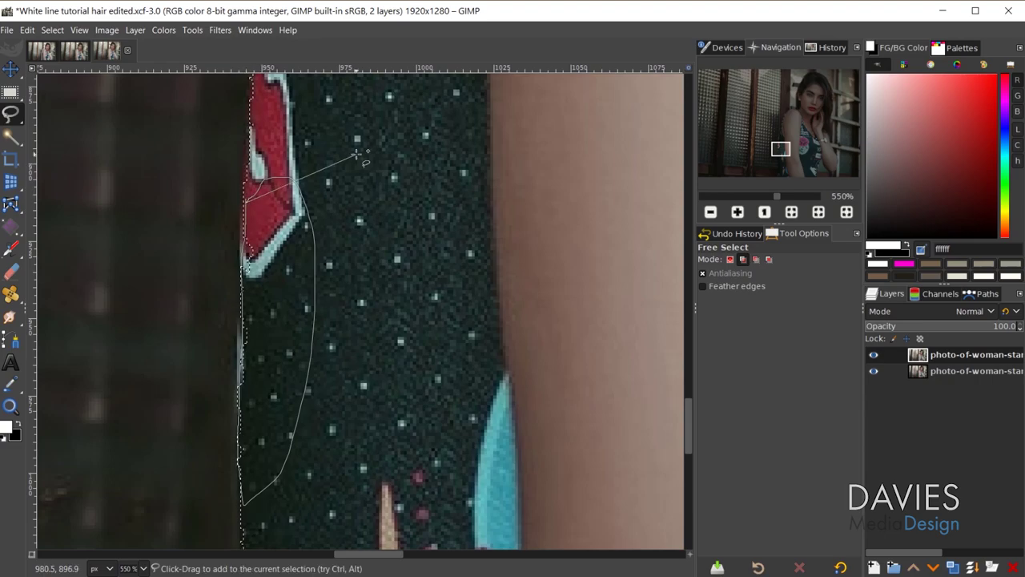
key(Escape)
scroll(296, 318, down, 3)
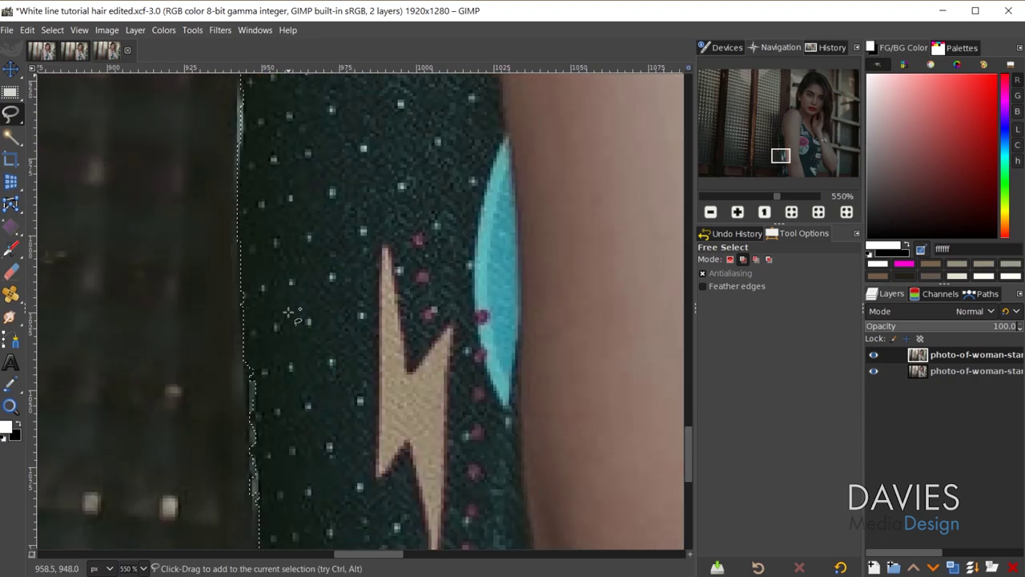
scroll(276, 302, down, 2)
- Add another missed gap along the top's edge to the selection
click(239, 126)
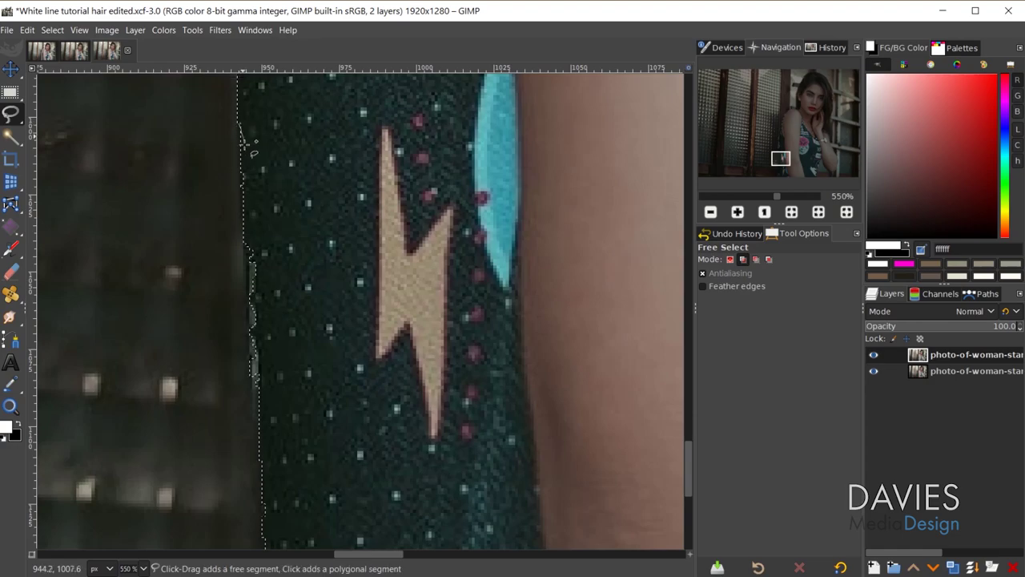
mouse_move(260, 410)
mouse_down()
mouse_move(268, 220)
mouse_move(239, 127)
mouse_up()
key(Return)
scroll(297, 206, down, 4)
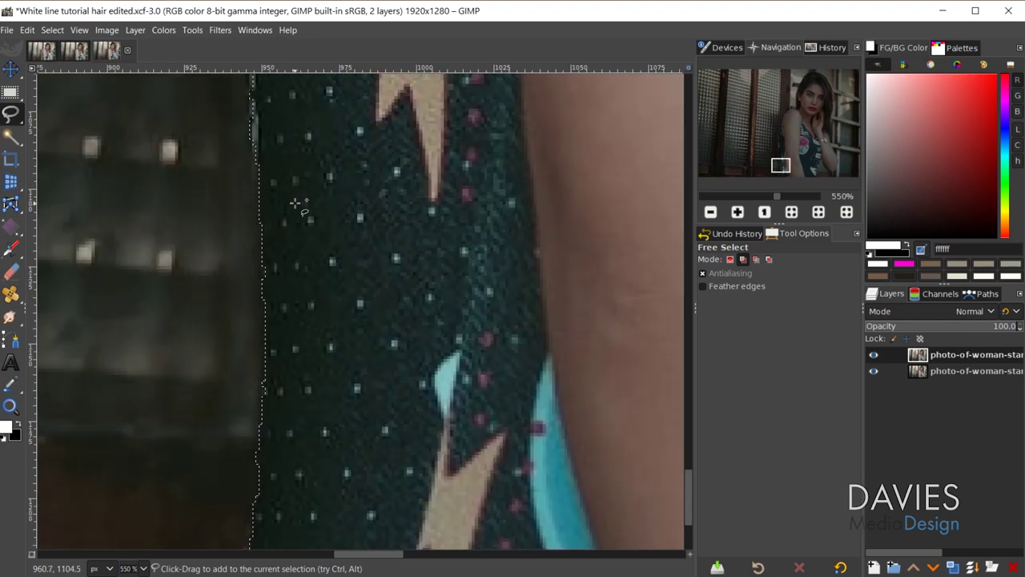
scroll(297, 206, down, 3)
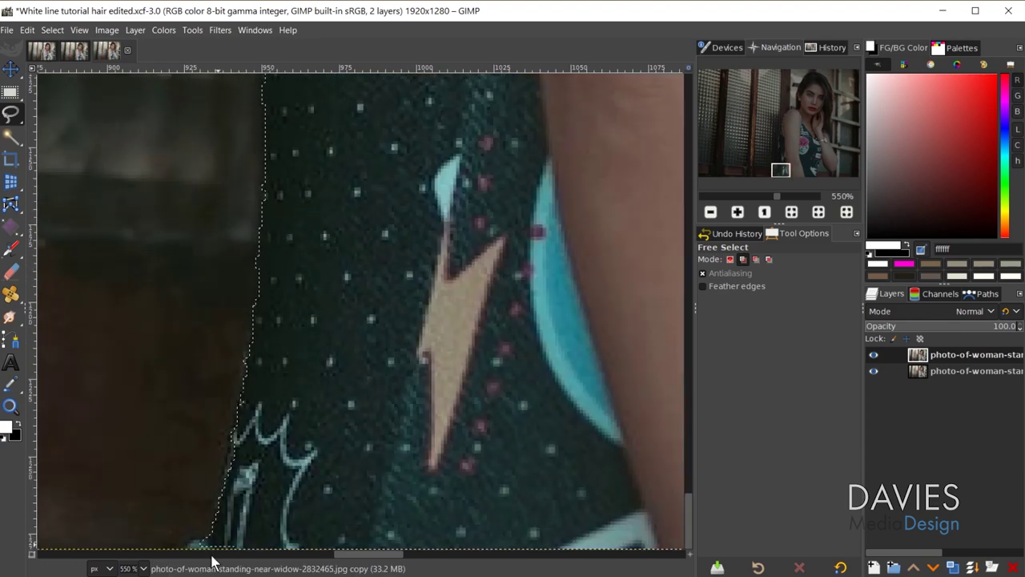
key(minus)
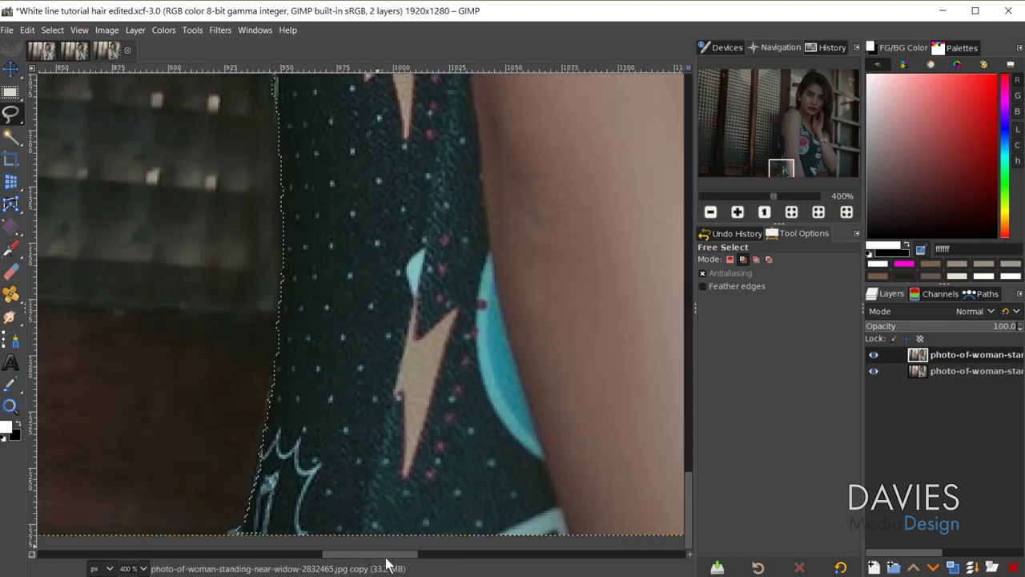
scroll(386, 555, right, 10)
scroll(469, 499, up, 2)
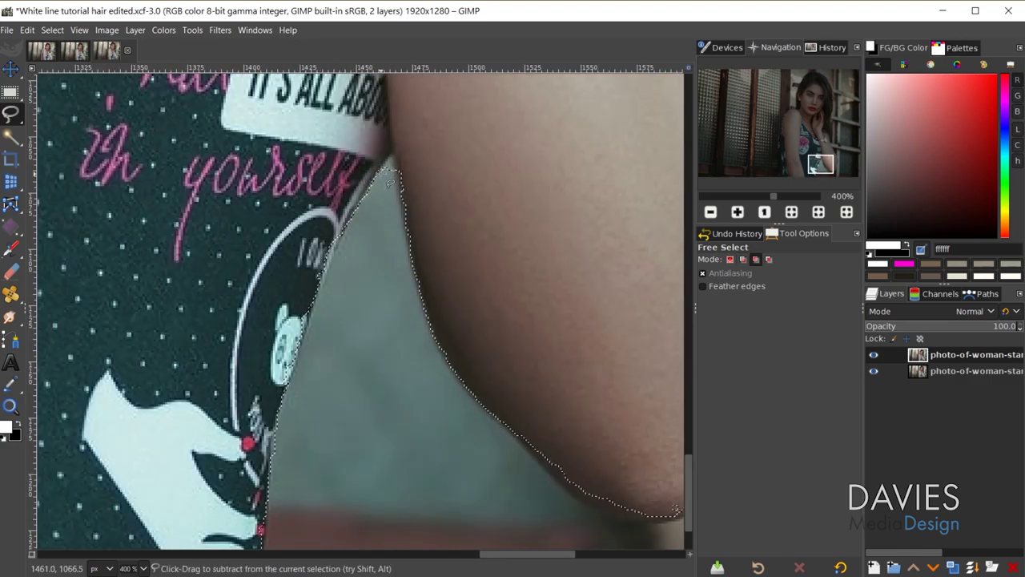
- Add the missed area along the top's edge near the arm
click(389, 160)
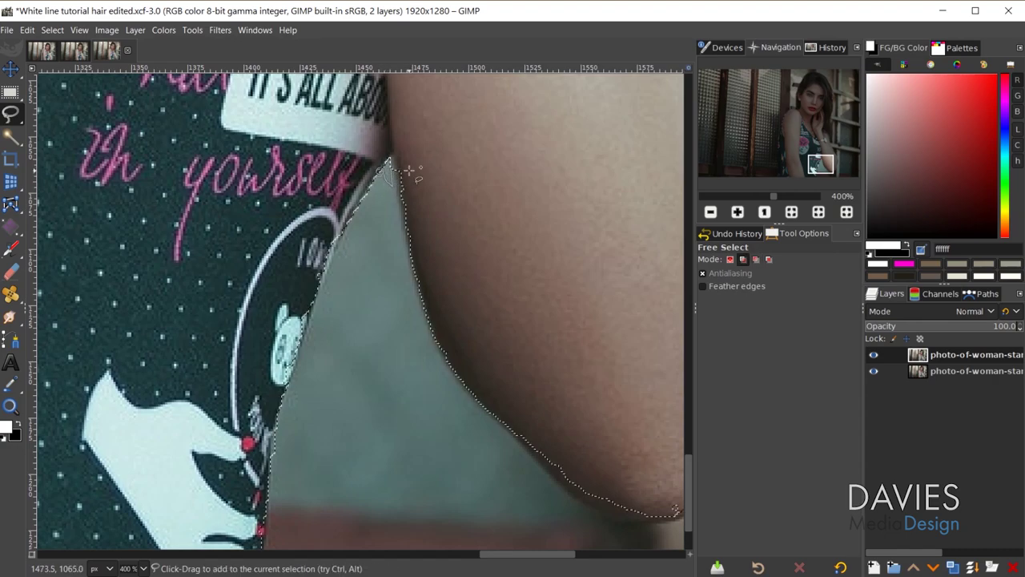
drag(399, 169, 418, 273)
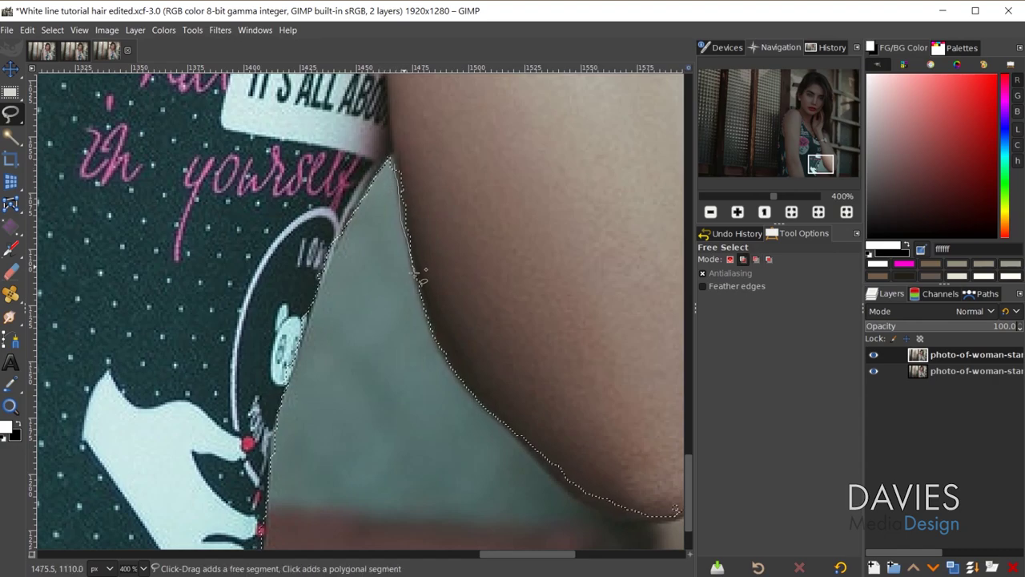
mouse_move(432, 319)
mouse_down()
mouse_move(430, 184)
mouse_move(401, 161)
mouse_up()
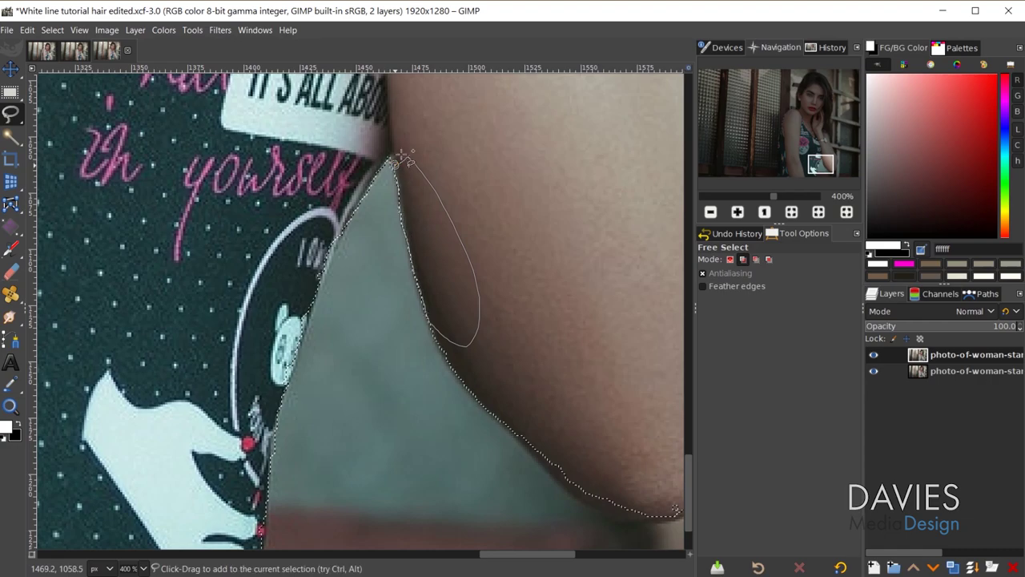
key(Return)
scroll(457, 286, down, 2)
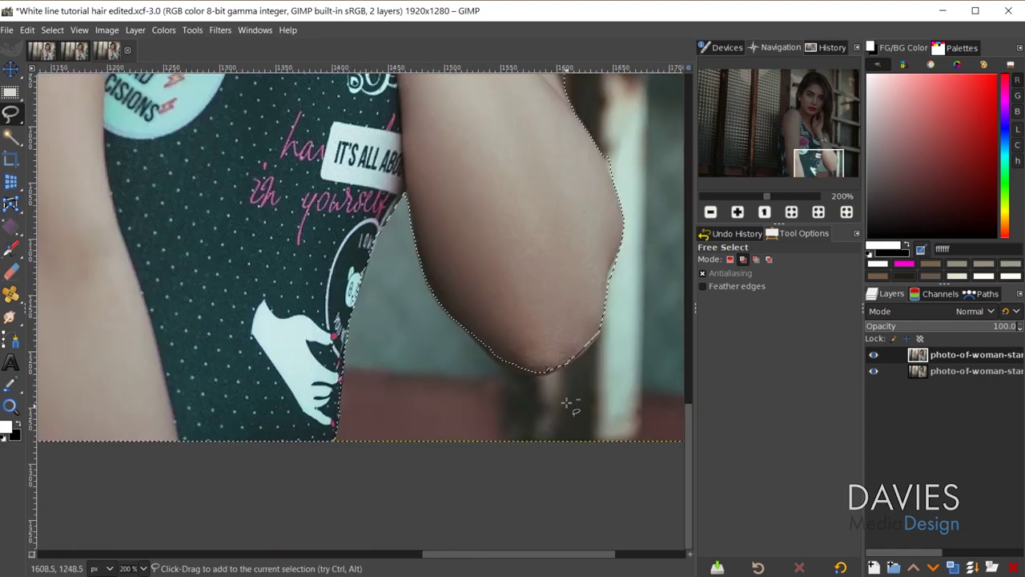
scroll(568, 408, up, 4)
- Add the missed sliver along the arm's lower edge to the selection
click(181, 171)
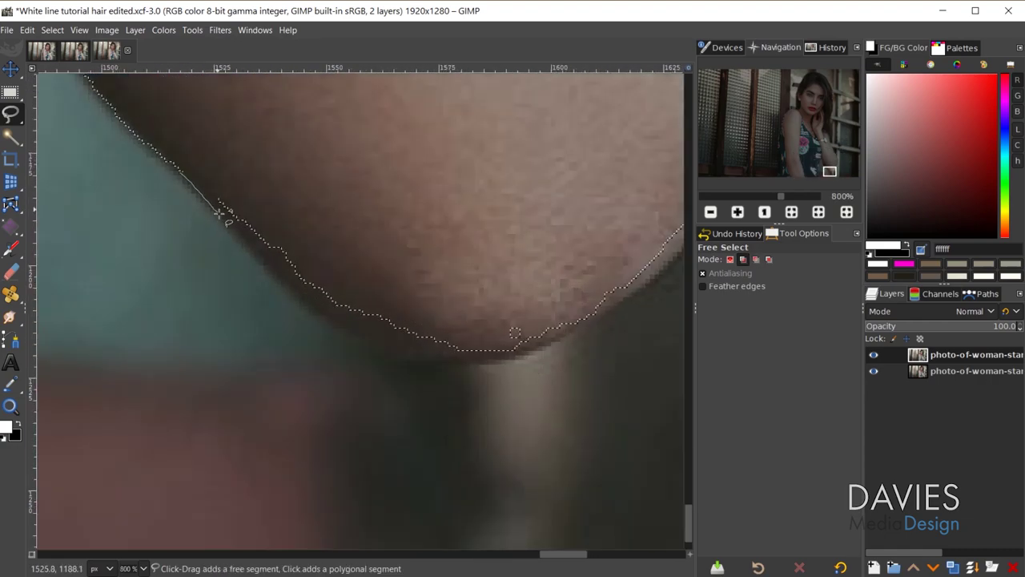
mouse_move(286, 286)
mouse_down()
mouse_move(458, 357)
mouse_move(179, 171)
mouse_up()
key(Return)
scroll(425, 344, down, 2)
- Trace a small loop along the arm's right edge to add it
click(510, 321)
key(Escape)
scroll(542, 321, down, 1)
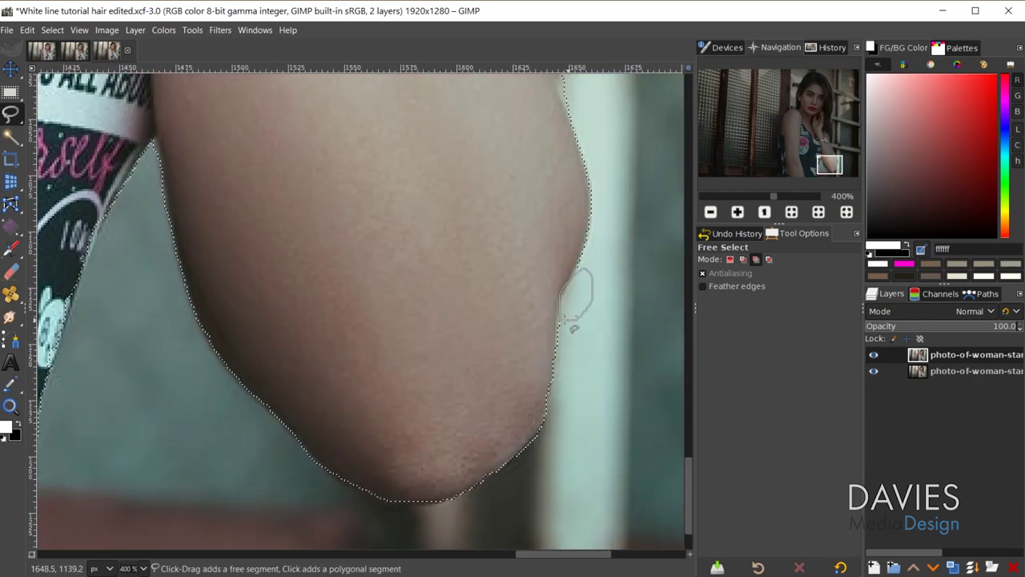
scroll(499, 253, left, 2)
click(561, 270)
key(Escape)
scroll(481, 241, up, 3)
drag(468, 215, 474, 227)
scroll(473, 226, up, 2)
scroll(473, 226, up, 3)
- Add a missed bit along the forearm and a sliver at the hair edge to the selection
drag(408, 324, 424, 329)
scroll(512, 344, up, 5)
scroll(480, 336, down, 1)
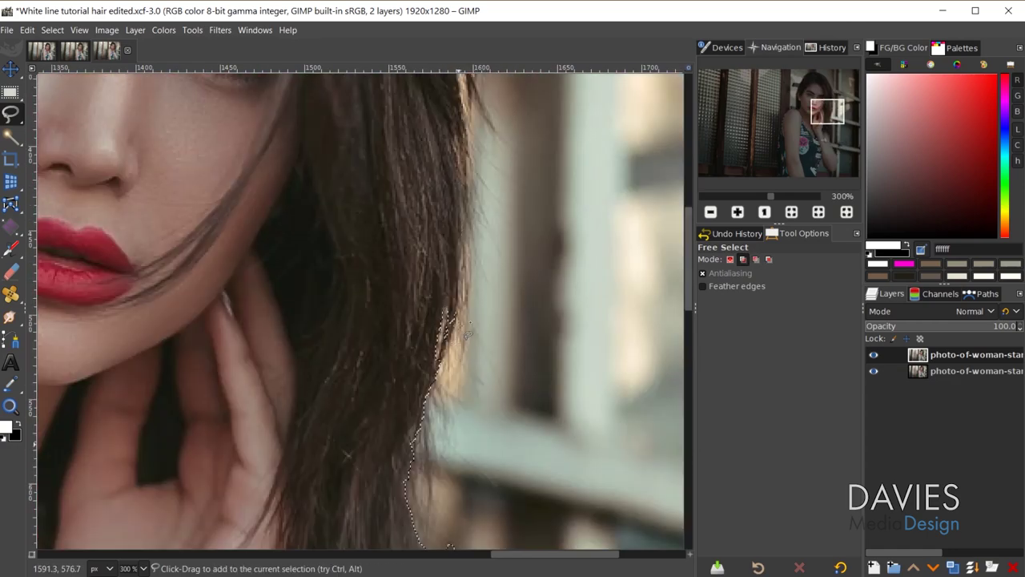
scroll(449, 360, up, 3)
drag(450, 213, 463, 241)
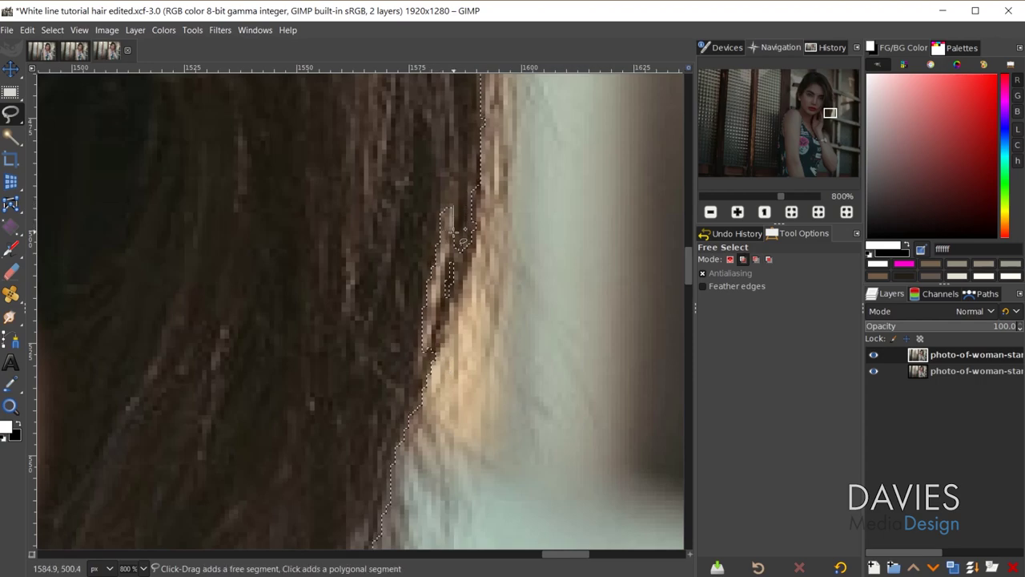
drag(430, 355, 436, 376)
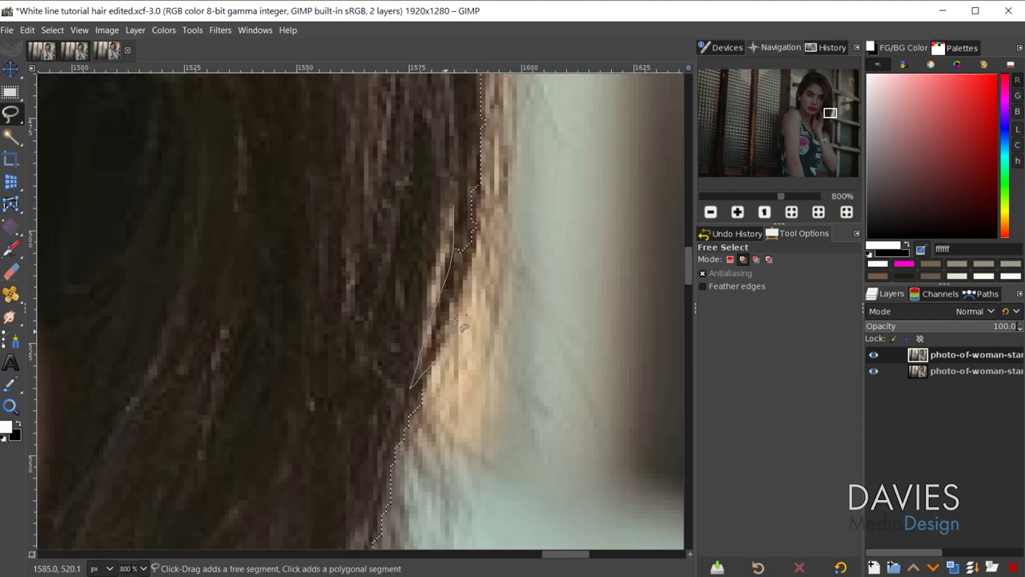
drag(458, 213, 454, 207)
key(Return)
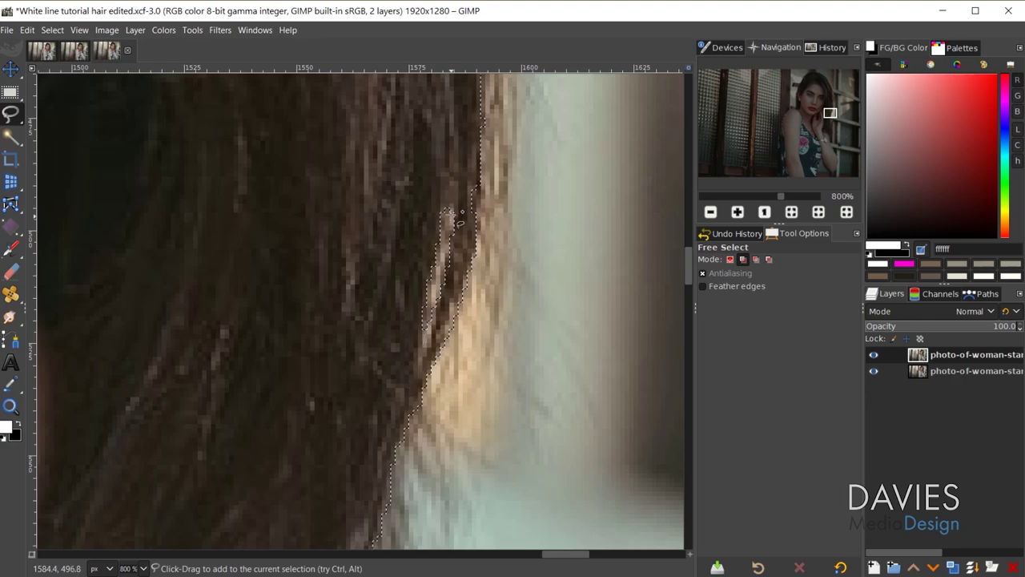
- Add two missed hair strands, including the bright strand, to the selection
scroll(433, 172, up, 3)
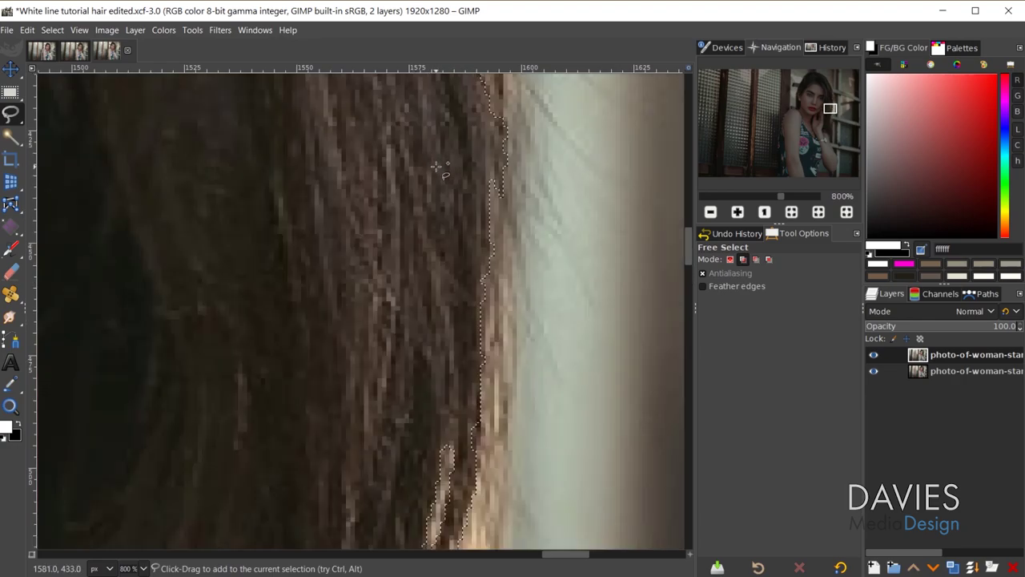
scroll(433, 210, up, 3)
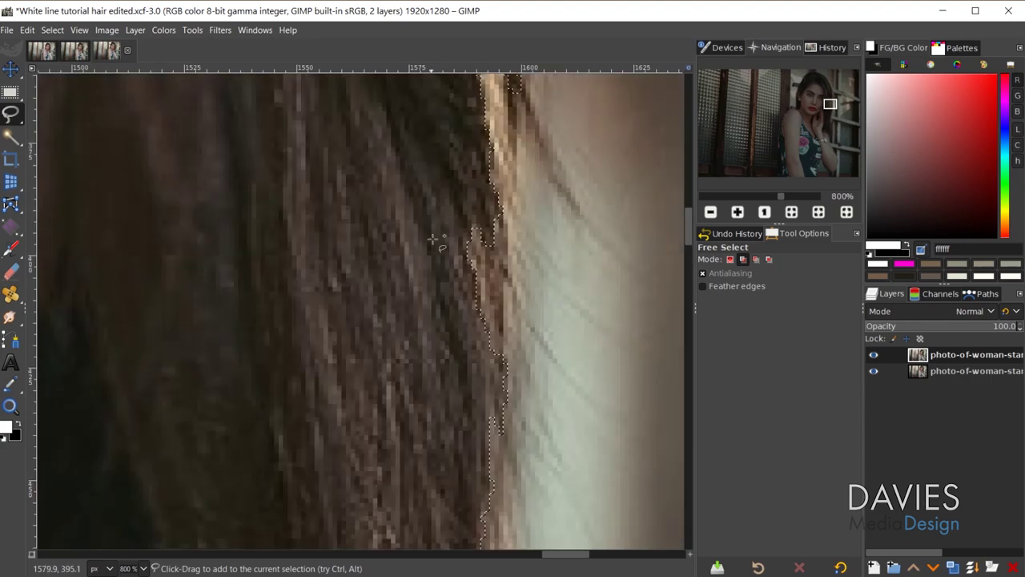
click(464, 229)
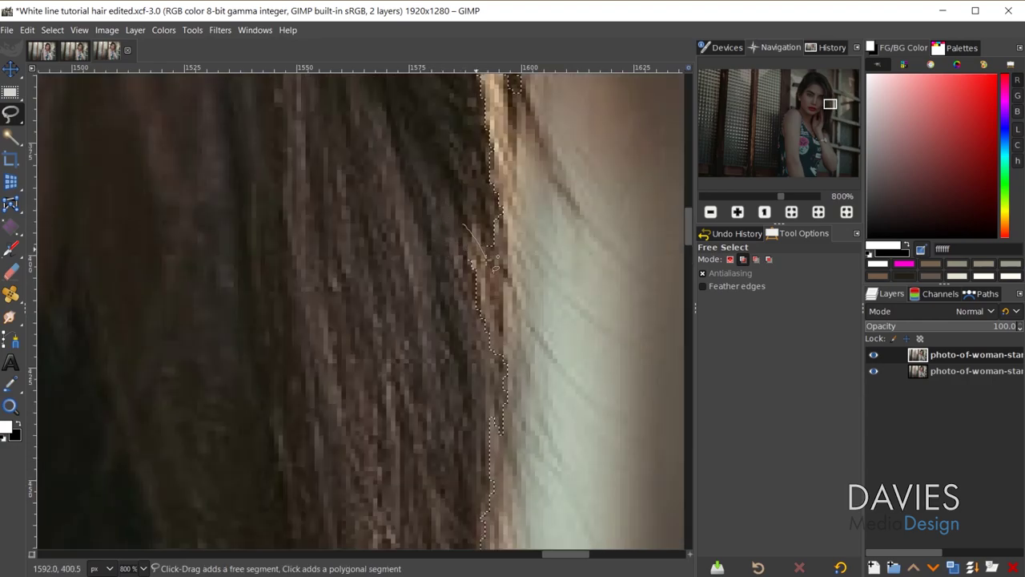
click(462, 225)
key(Return)
scroll(484, 200, up, 1)
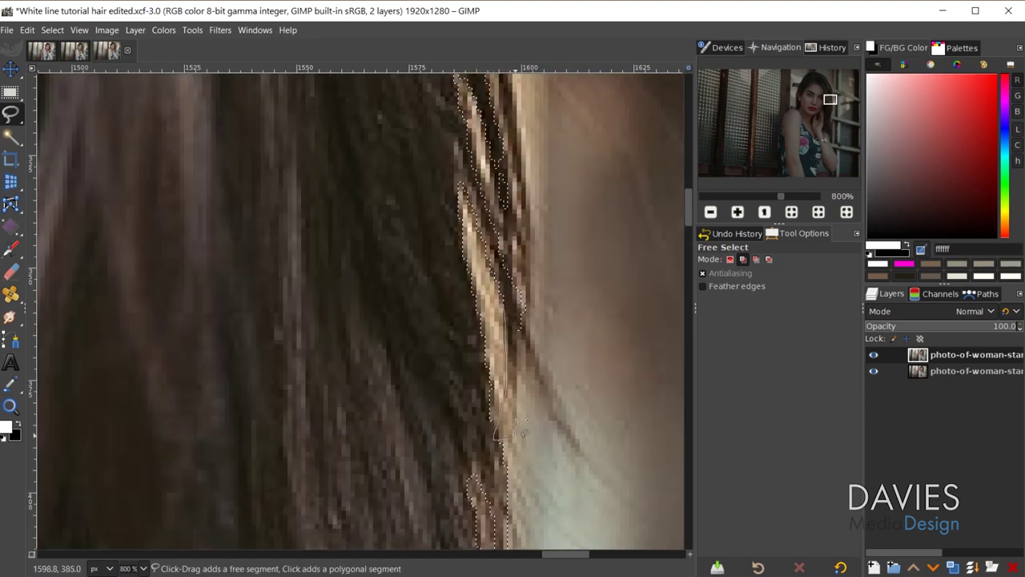
scroll(520, 331, up, 2)
mouse_move(521, 330)
mouse_down()
mouse_move(511, 375)
mouse_move(492, 253)
mouse_move(524, 466)
mouse_move(522, 360)
mouse_move(439, 232)
mouse_up()
key(Return)
key(Return)
- Add the missed hair beside the ear to the selection
scroll(521, 201, down, 3)
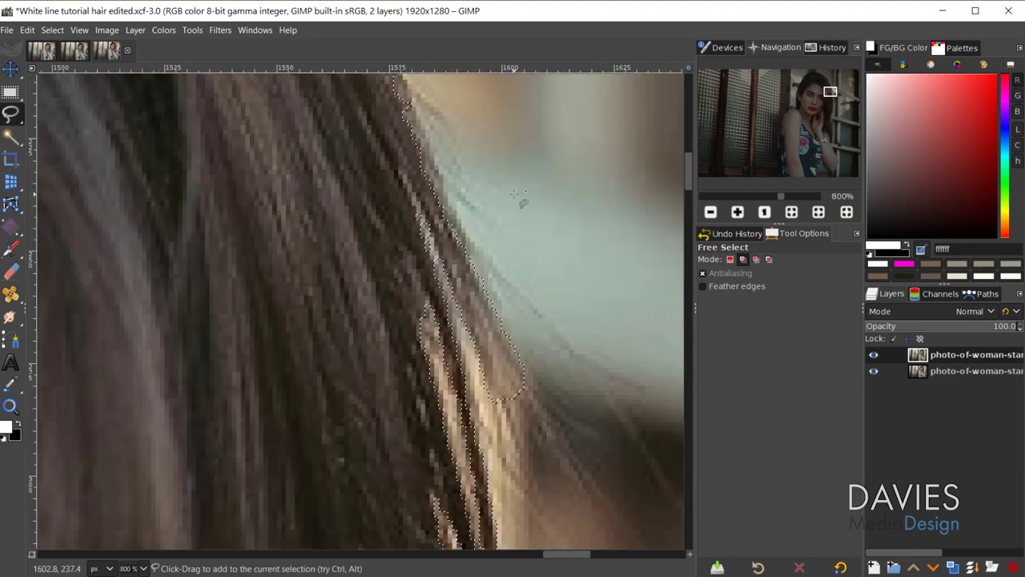
scroll(465, 193, down, 3)
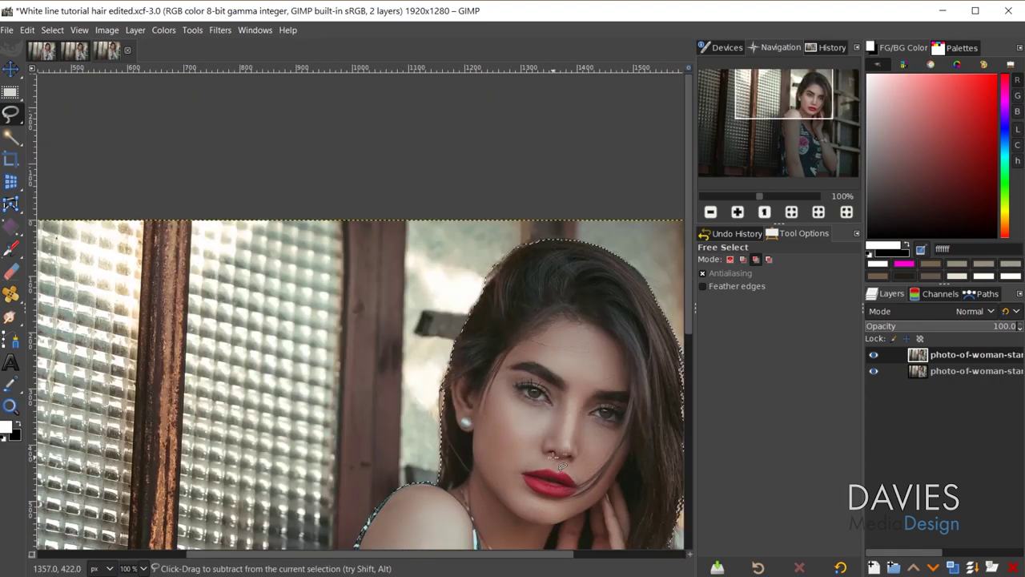
scroll(450, 434, up, 3)
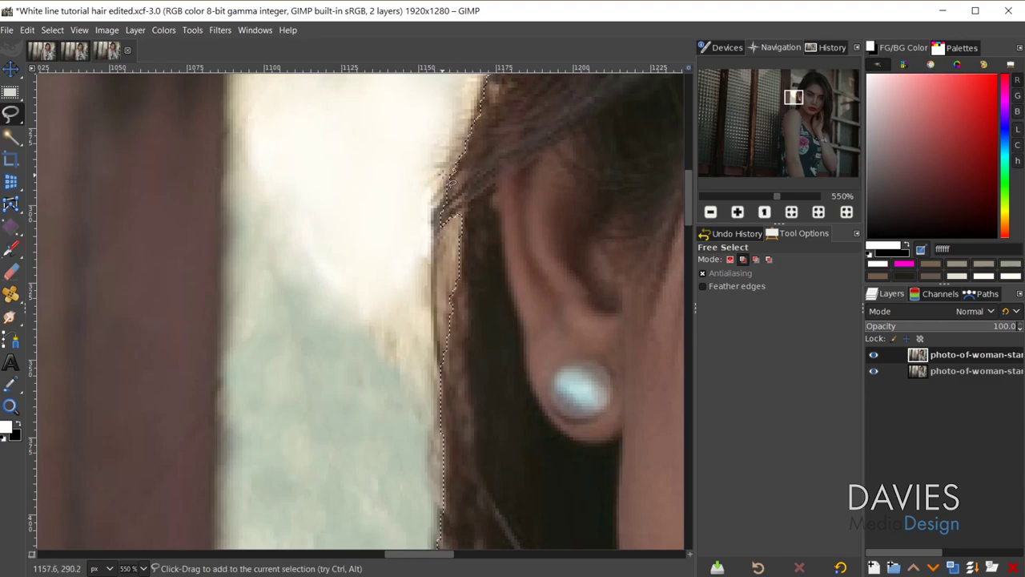
click(454, 188)
click(462, 191)
key(Return)
scroll(489, 145, down, 7)
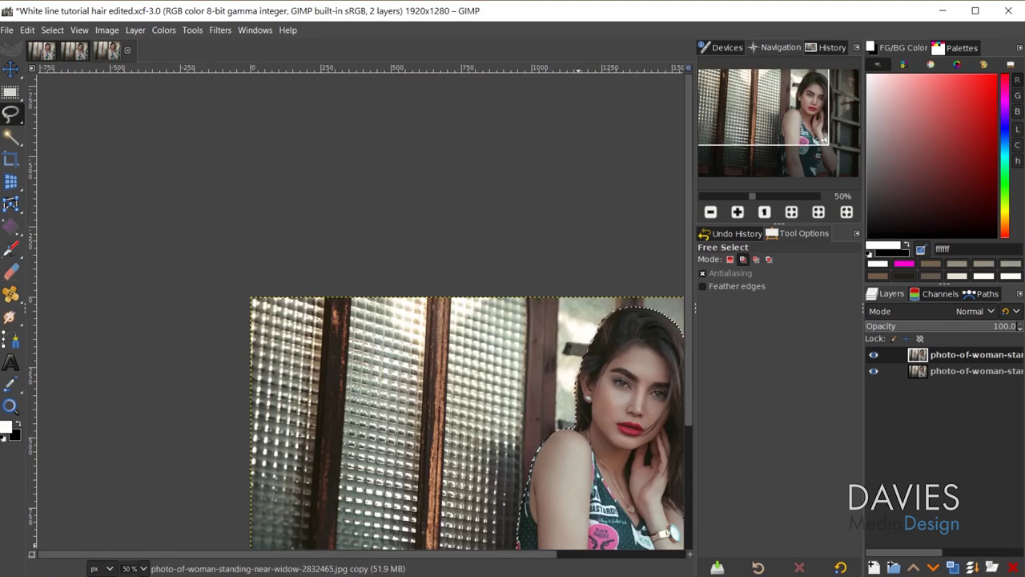
drag(542, 554, 590, 555)
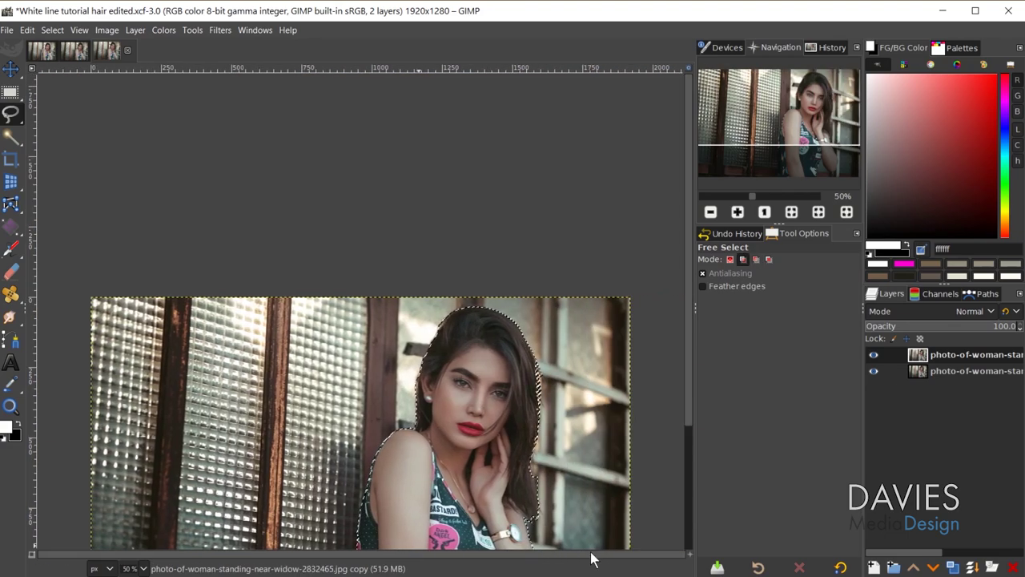
- Convert the refined selection into a path named Selection from the Paths list
scroll(470, 426, down, 2)
scroll(470, 426, down, 1)
ctrl+scroll(449, 415, up, 1)
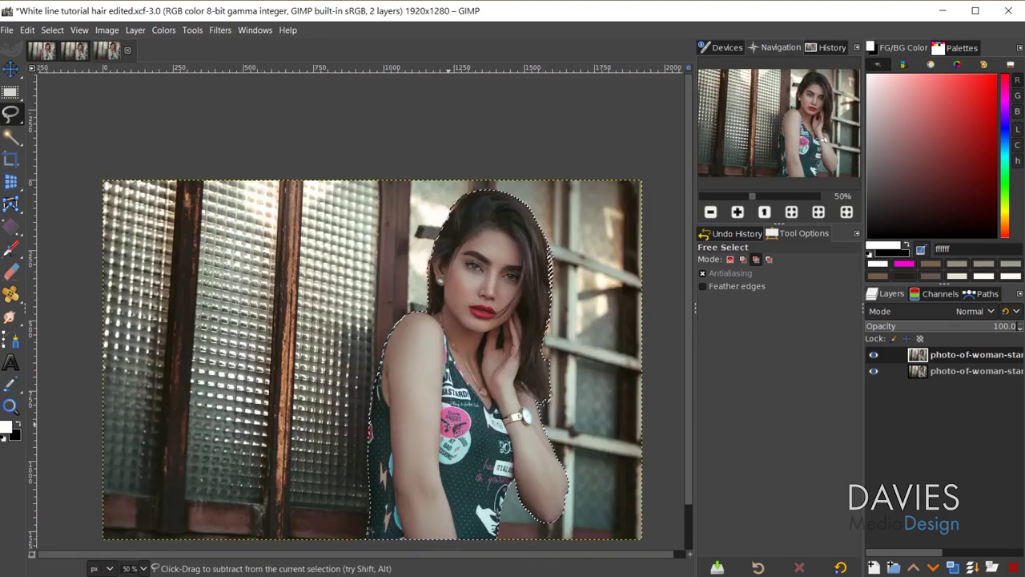
scroll(448, 416, down, 1)
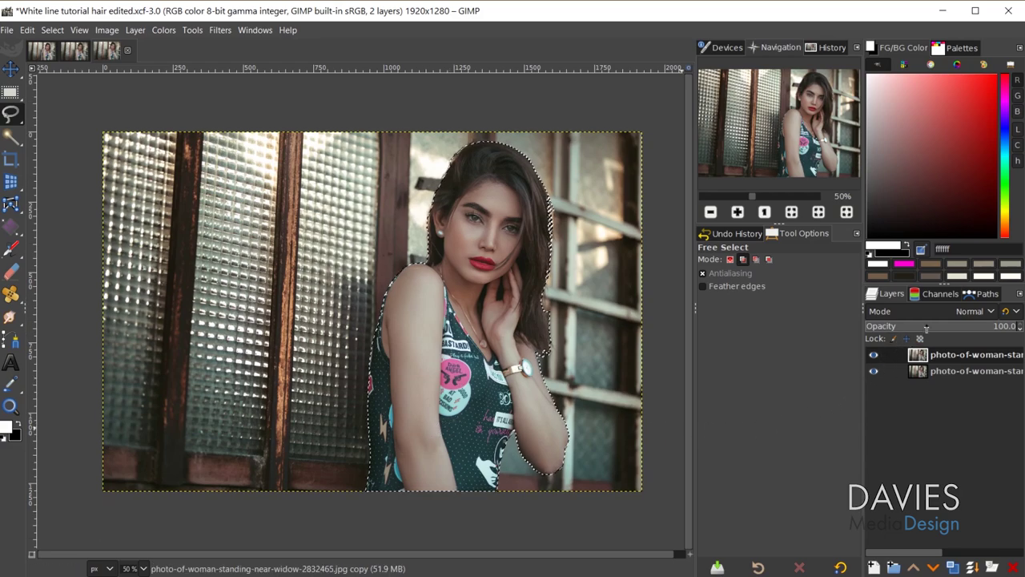
click(984, 295)
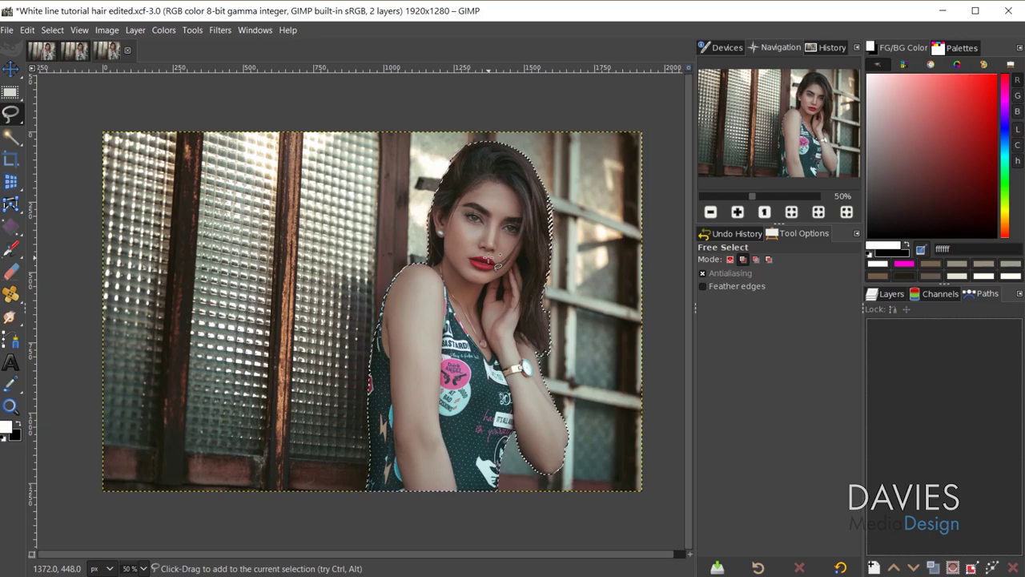
click(972, 566)
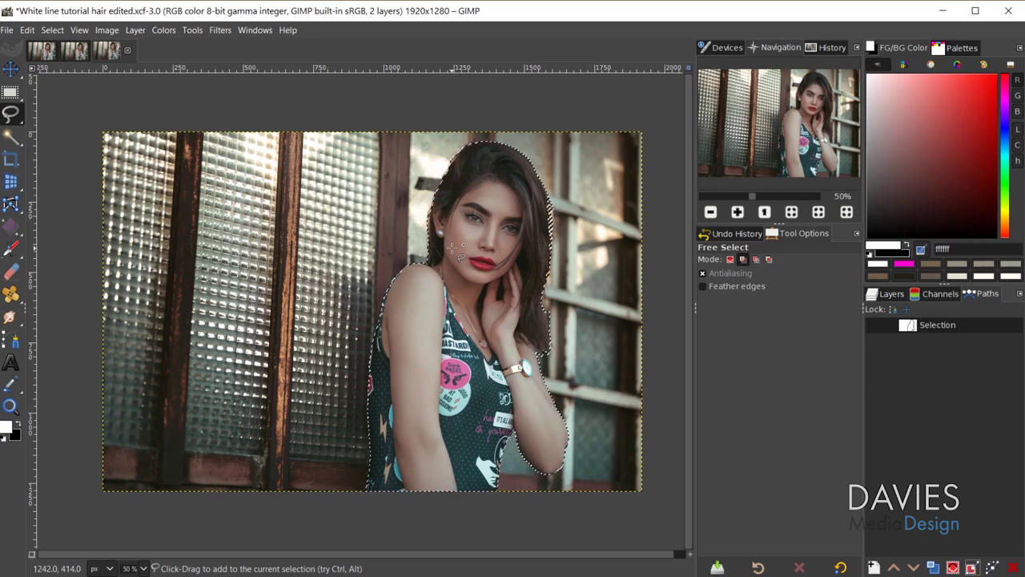
click(888, 295)
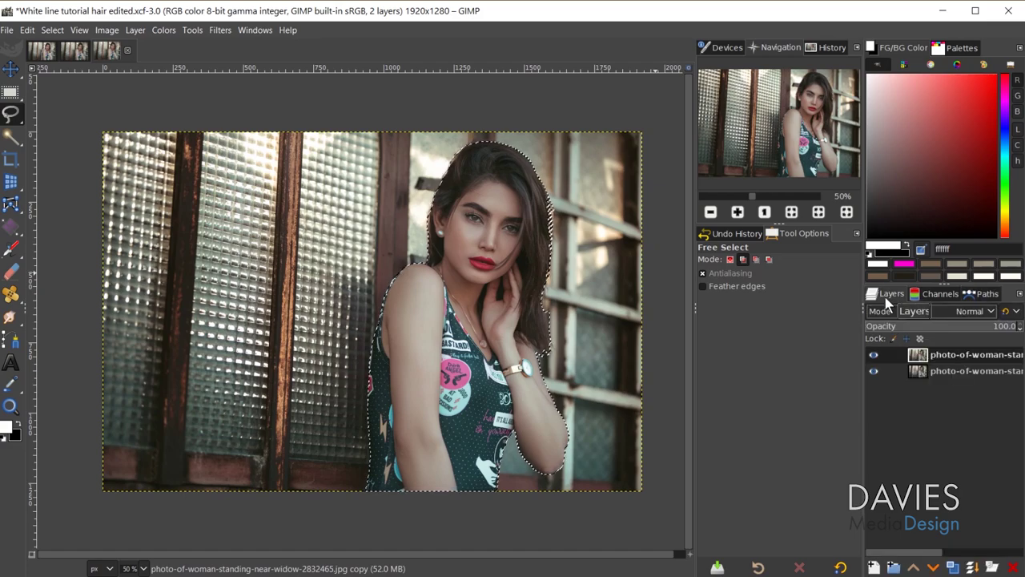
- Rename the top layer 'Main Photo' and the second layer 'Original'
double_click(978, 357)
text(Main Ph)
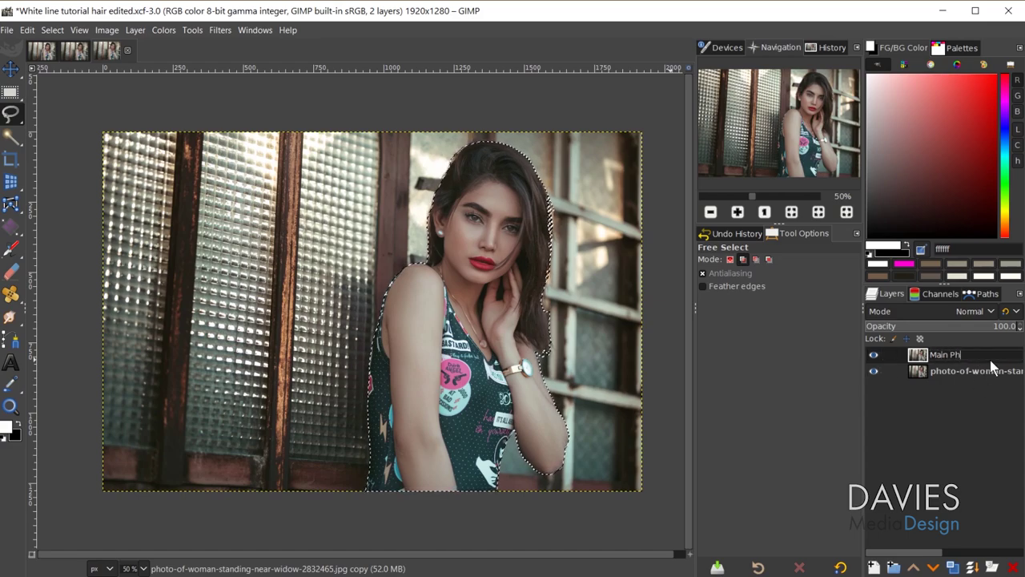
text(oto)
key(Return)
double_click(954, 371)
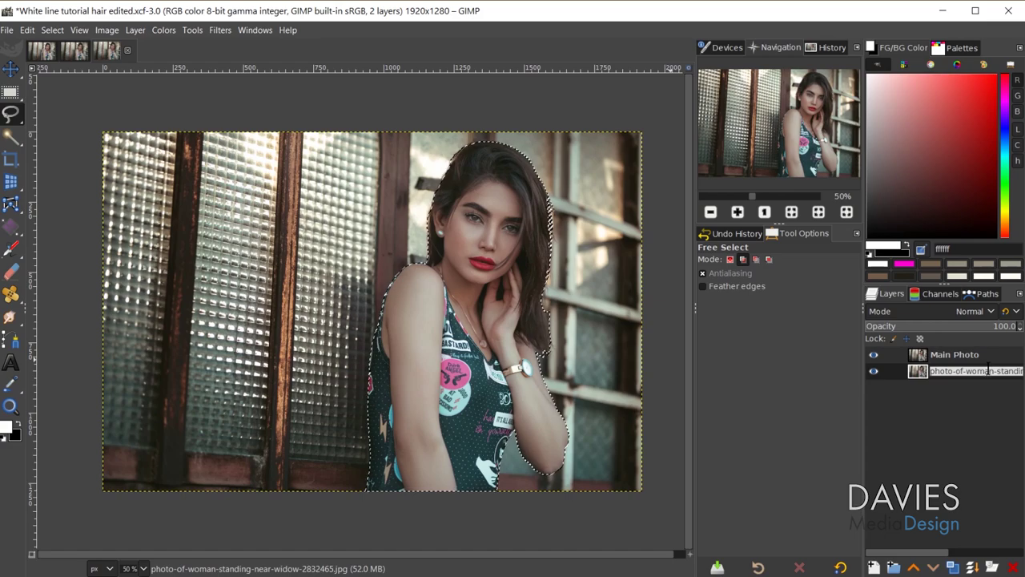
text(Original)
key(Return)
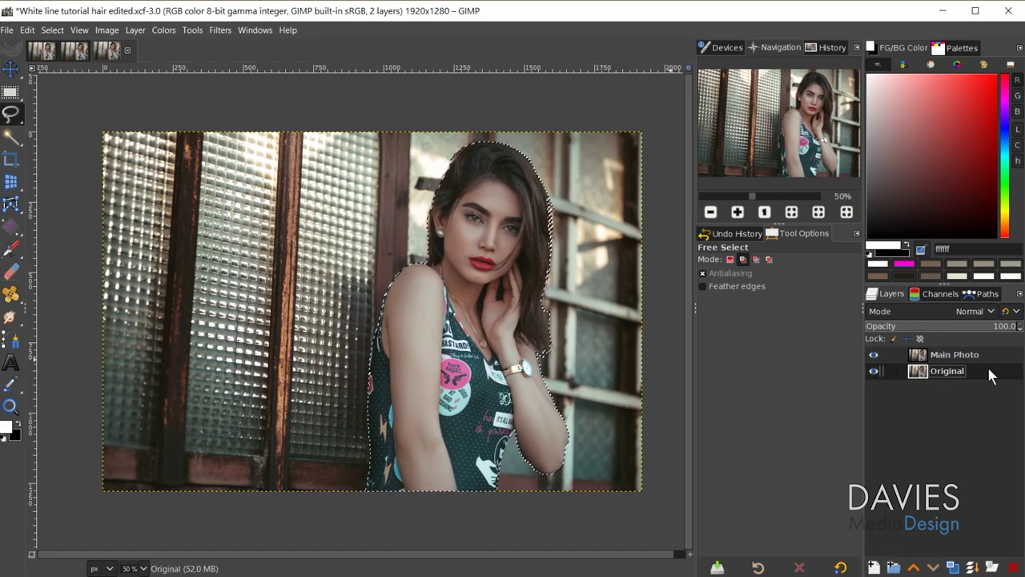
- Copy the woman from Main Photo and paste her as a floating selection
click(942, 358)
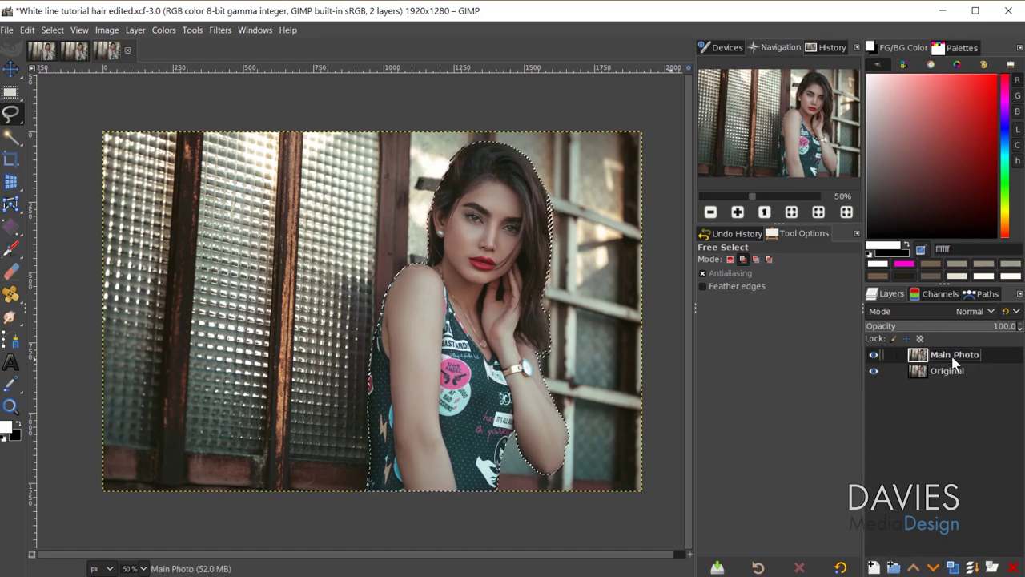
key(ctrl+c)
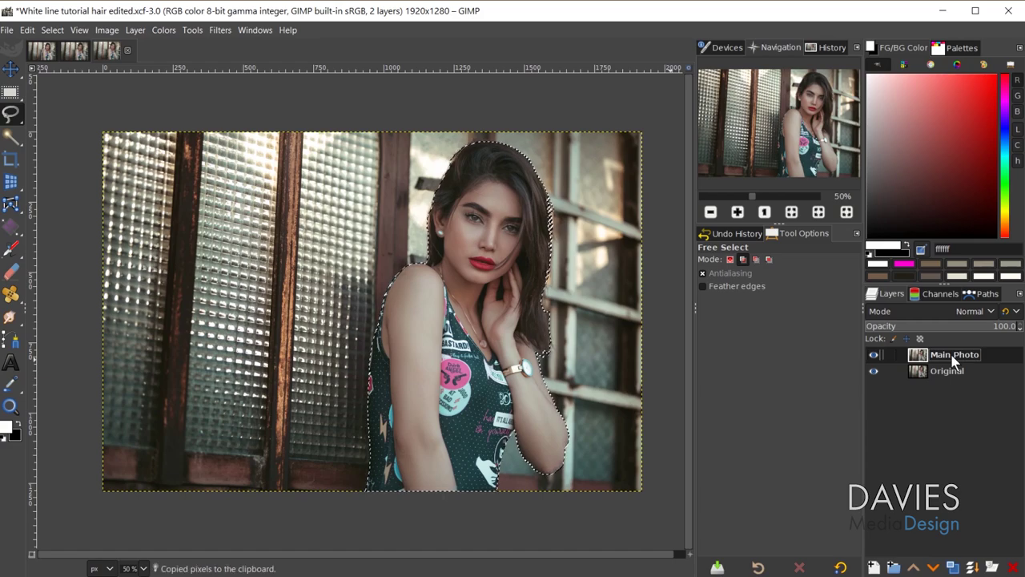
key(ctrl+v)
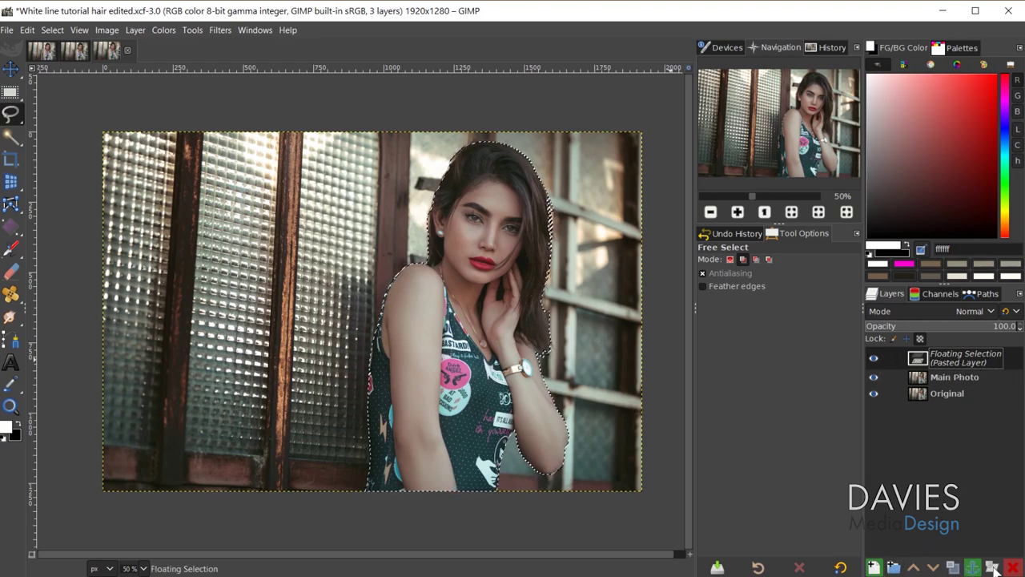
- Turn the floating selection into Pasted Layer and check the cut-out by toggling layer visibility
click(874, 566)
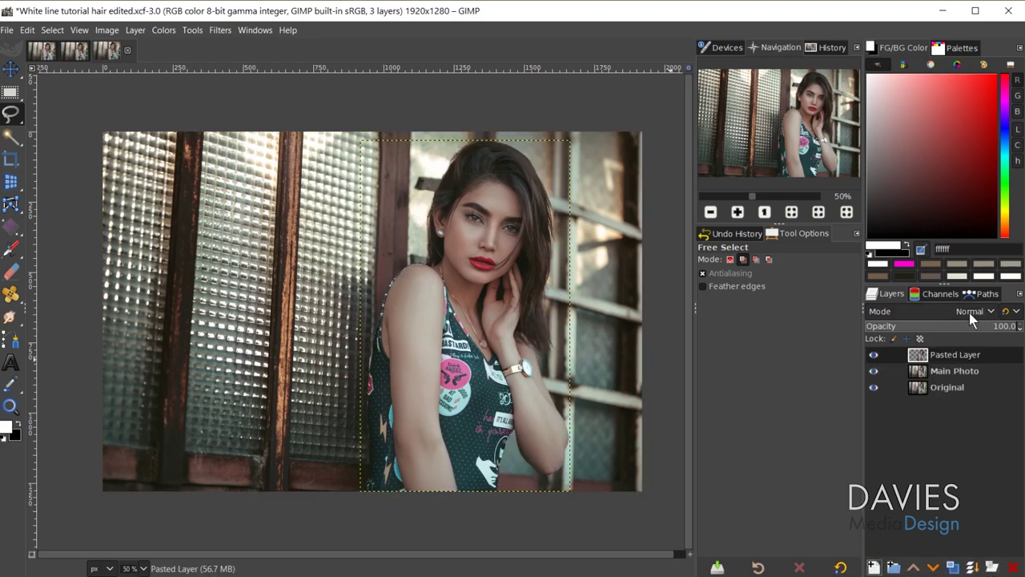
click(874, 387)
click(873, 371)
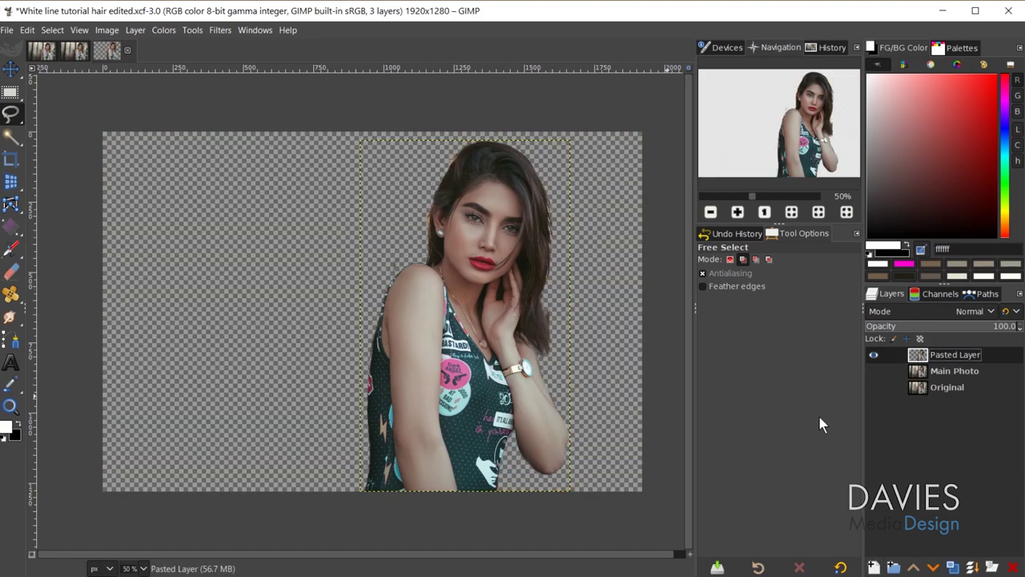
click(874, 386)
click(873, 370)
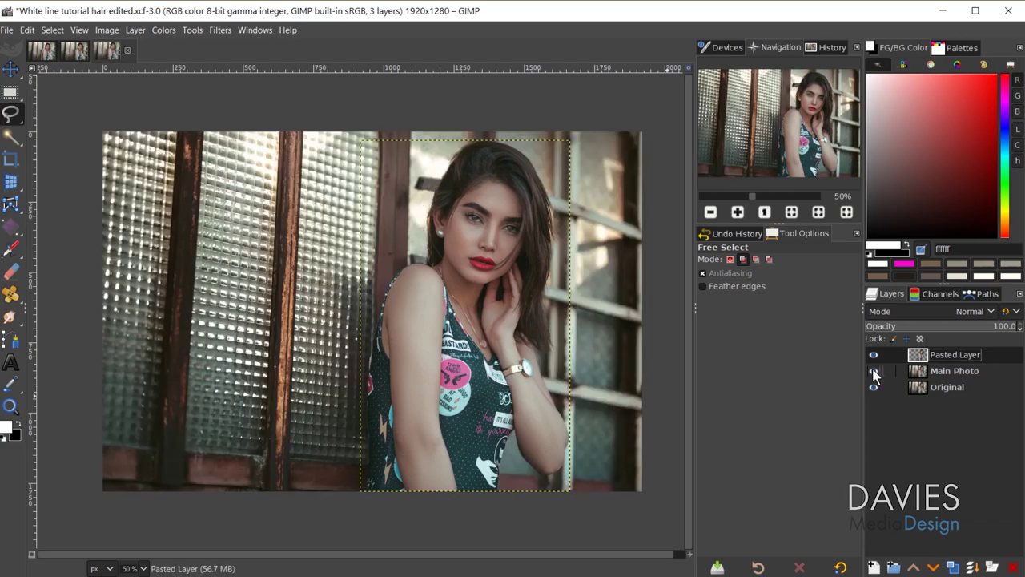
- Create a transparent layer named Outline and move it below Pasted Layer
click(872, 566)
drag(811, 265, 768, 200)
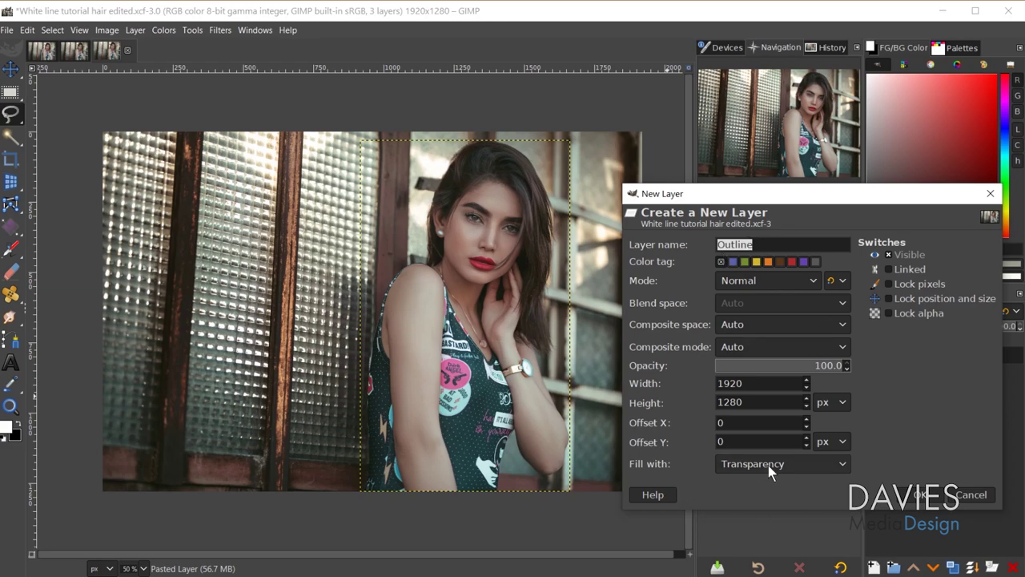
click(921, 495)
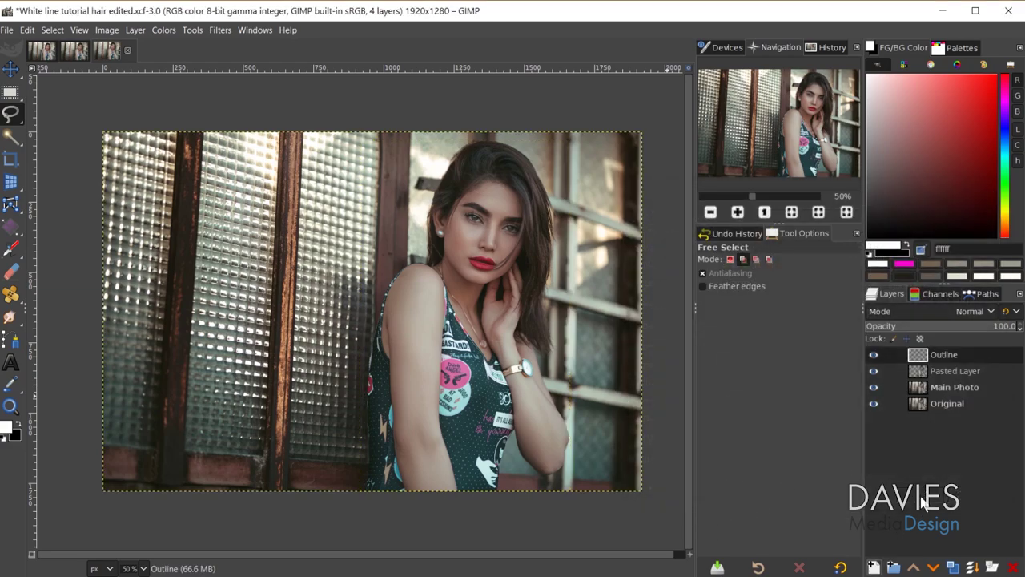
drag(923, 354, 923, 376)
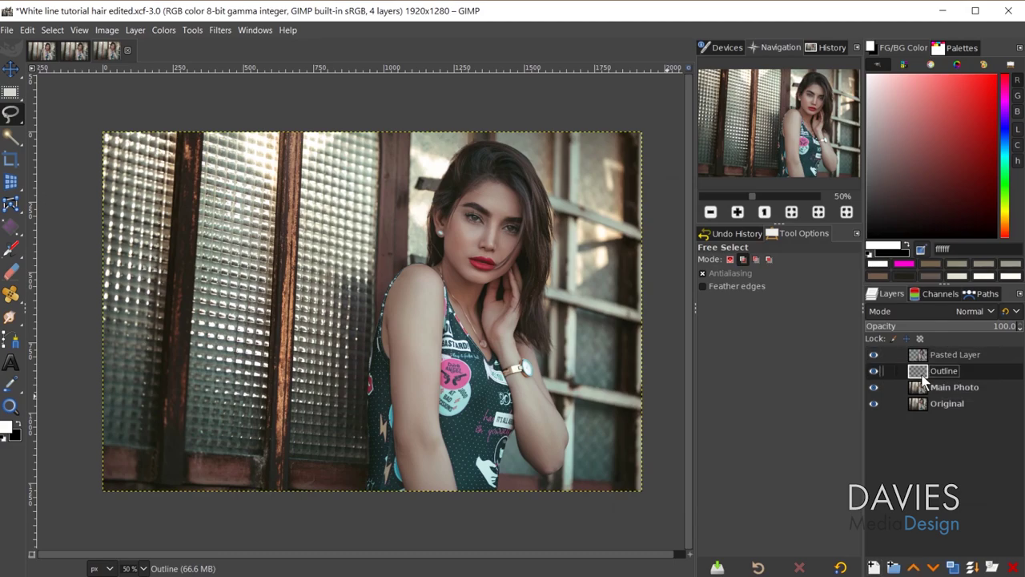
click(979, 294)
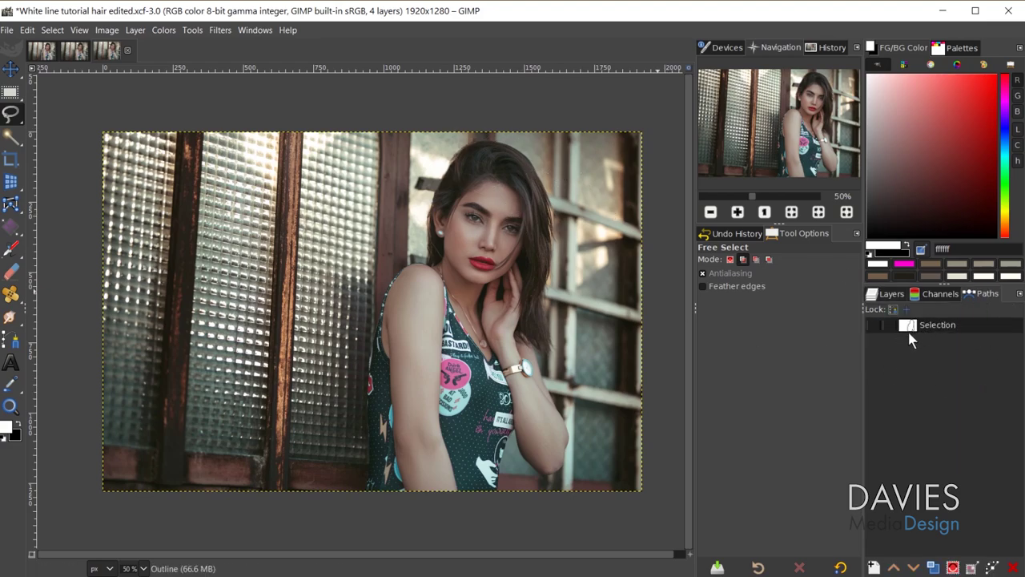
- Show the Selection path and make it editable with the Paths tool
click(873, 324)
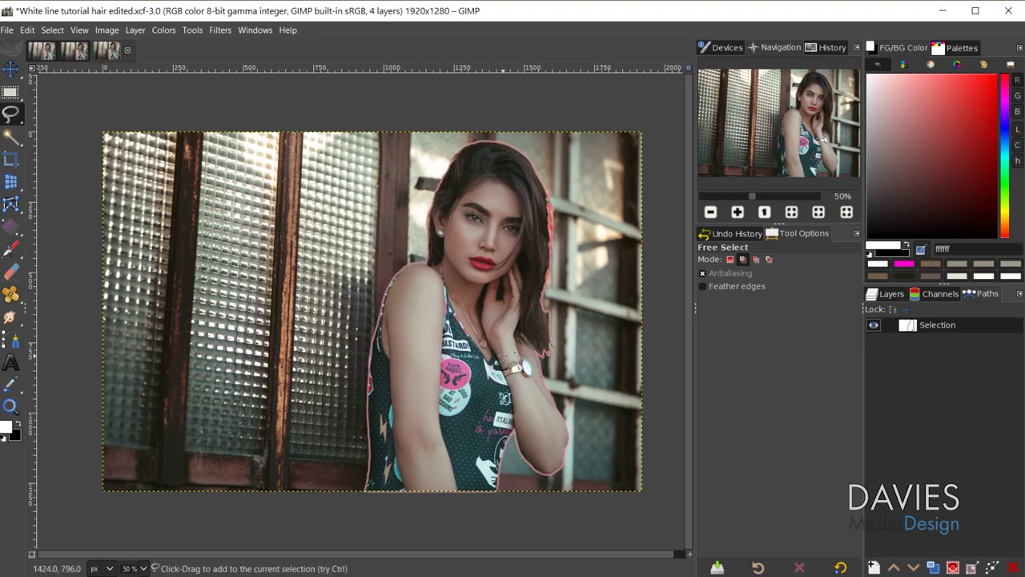
scroll(545, 221, up, 5)
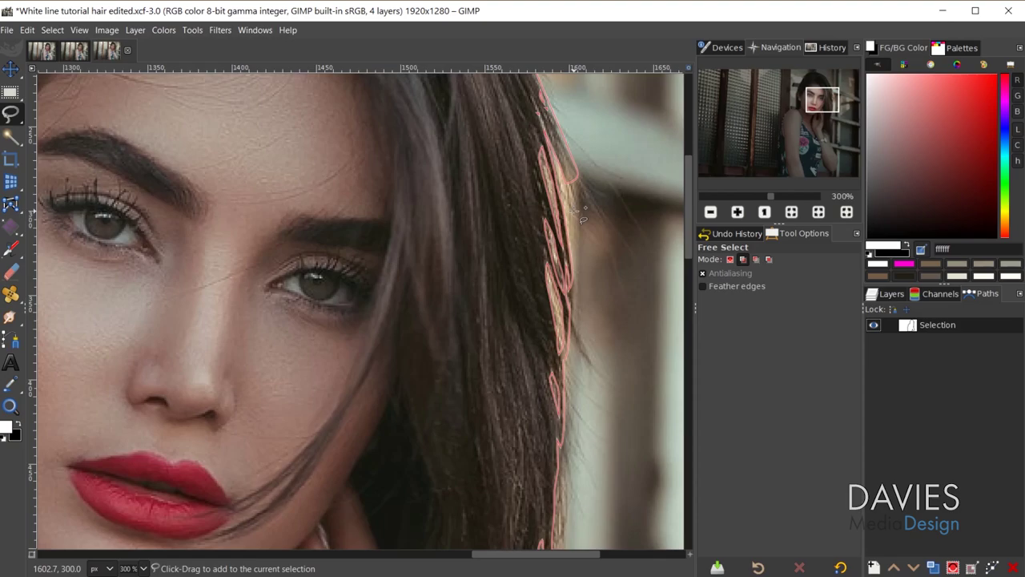
click(11, 339)
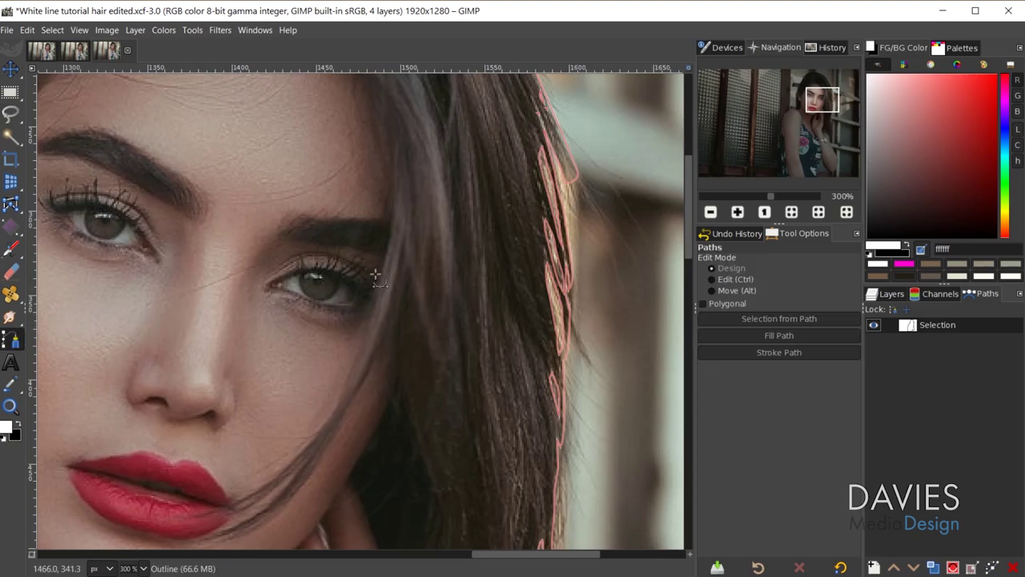
scroll(314, 289, up, 4)
scroll(565, 172, down, 1)
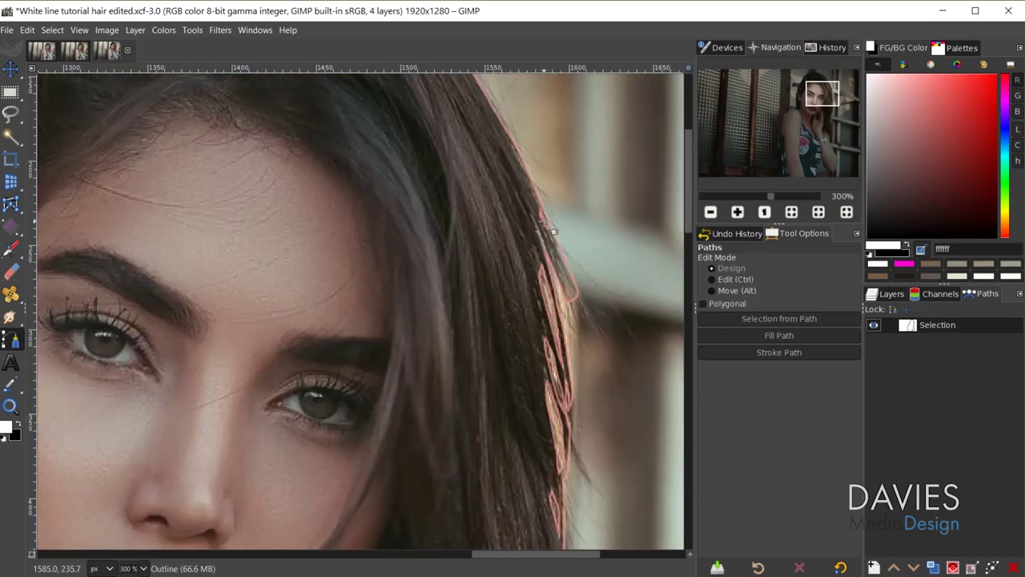
click(552, 231)
- Delete the two stray anchor points at the top of the hair-edge path
scroll(545, 227, up, 4)
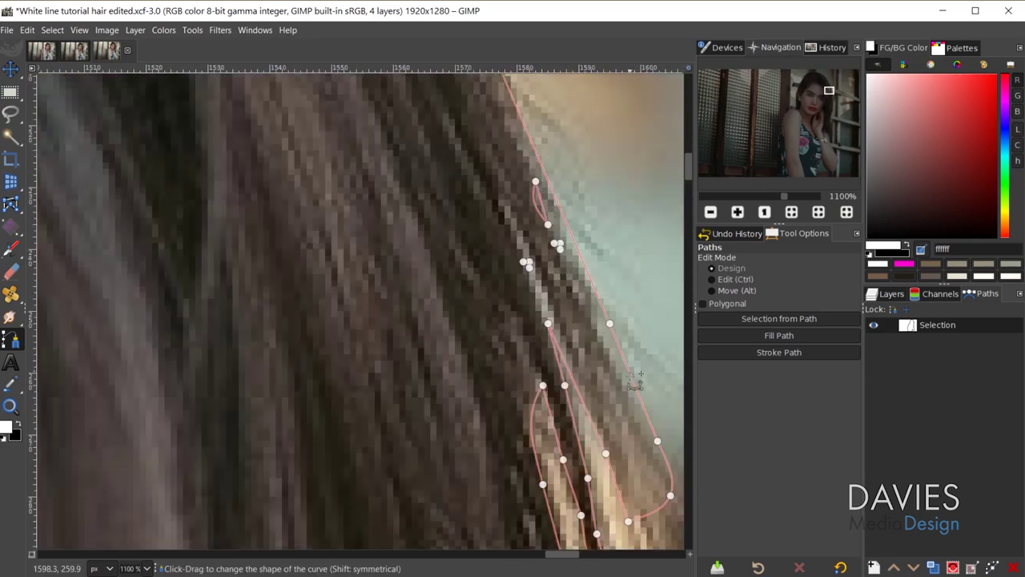
click(534, 180)
key(BackSpace)
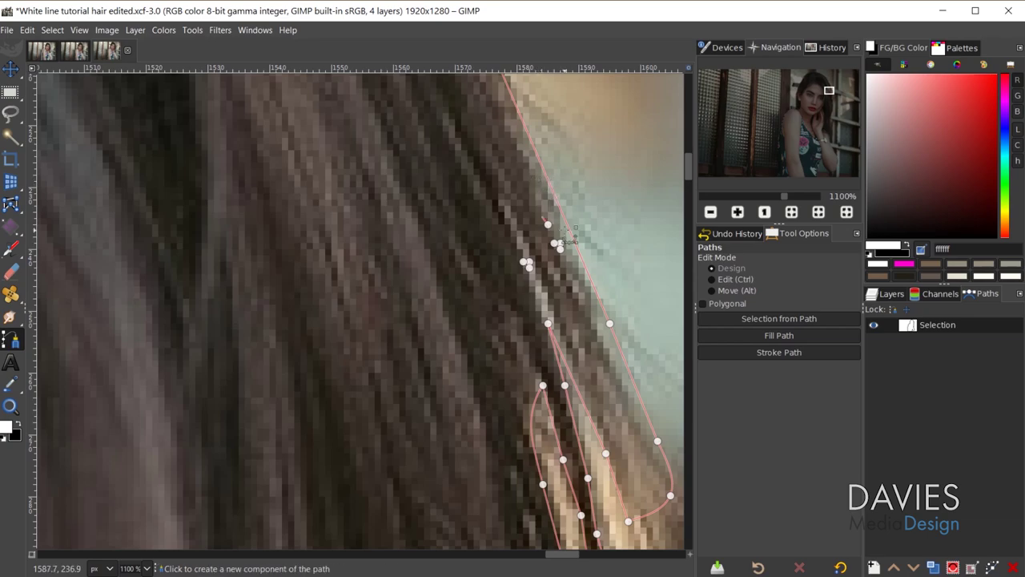
key(BackSpace)
key(BackSpace)
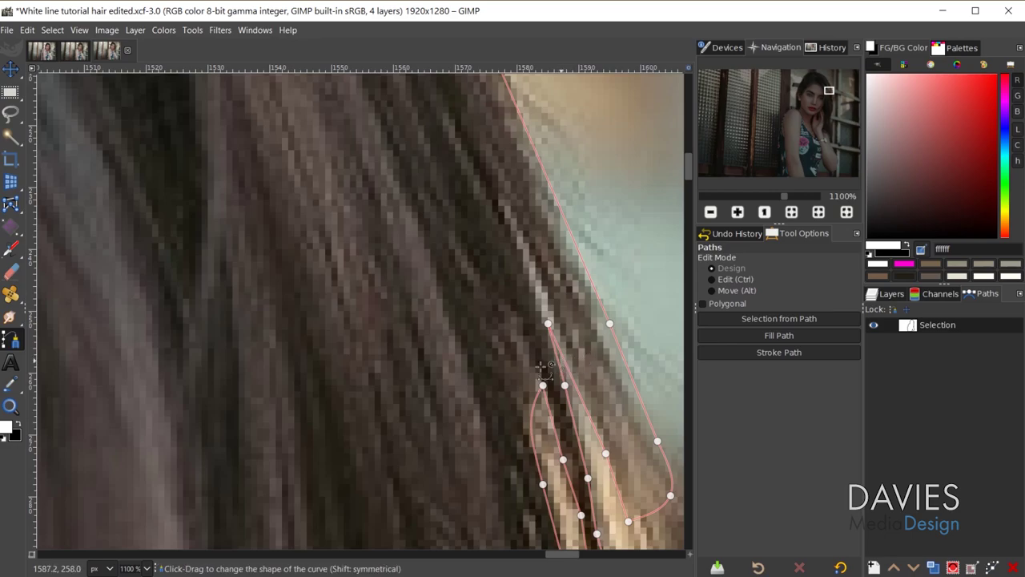
scroll(558, 373, down, 6)
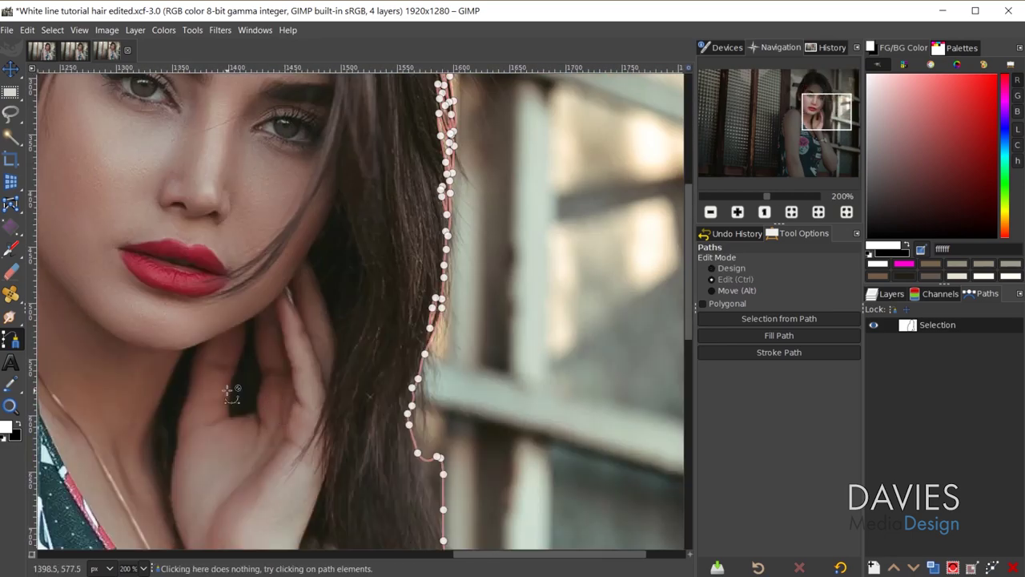
scroll(236, 394, down, 4)
scroll(518, 390, down, 3)
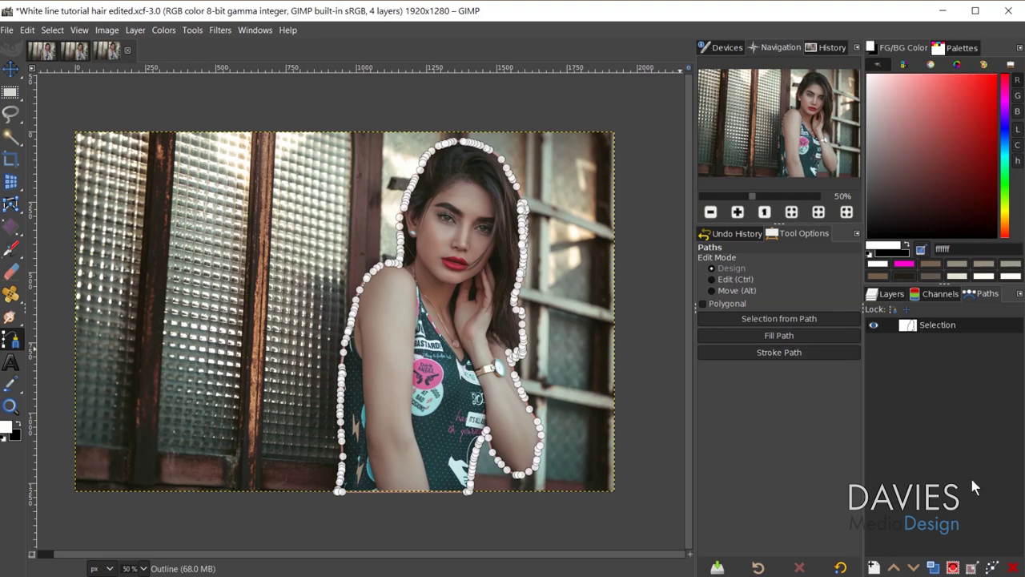
- Set up the path stroke with a 30 px line width and the solid Line dash preset
click(992, 567)
mouse_move(922, 365)
mouse_down()
mouse_move(781, 182)
mouse_move(738, 167)
mouse_up()
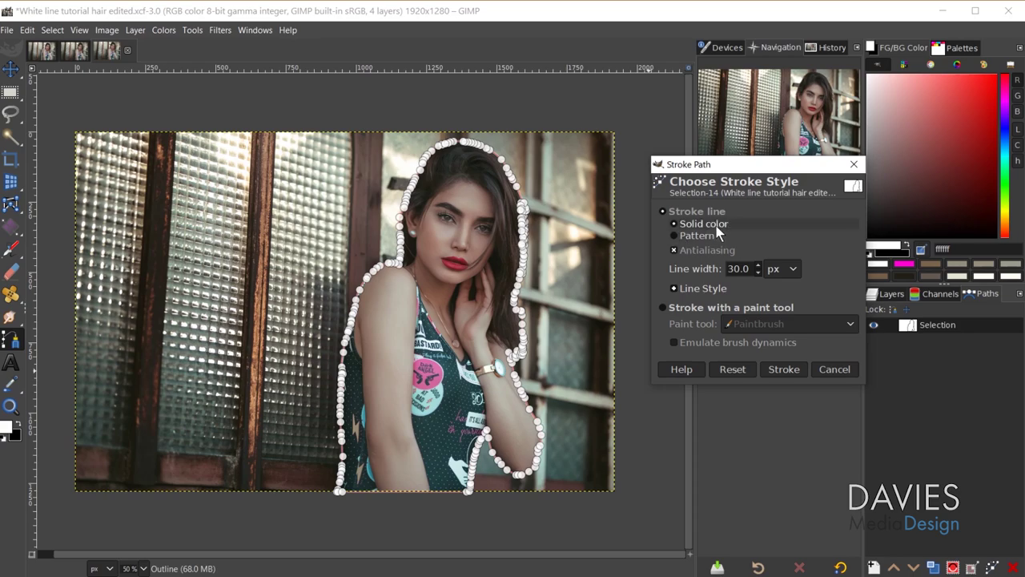
click(792, 270)
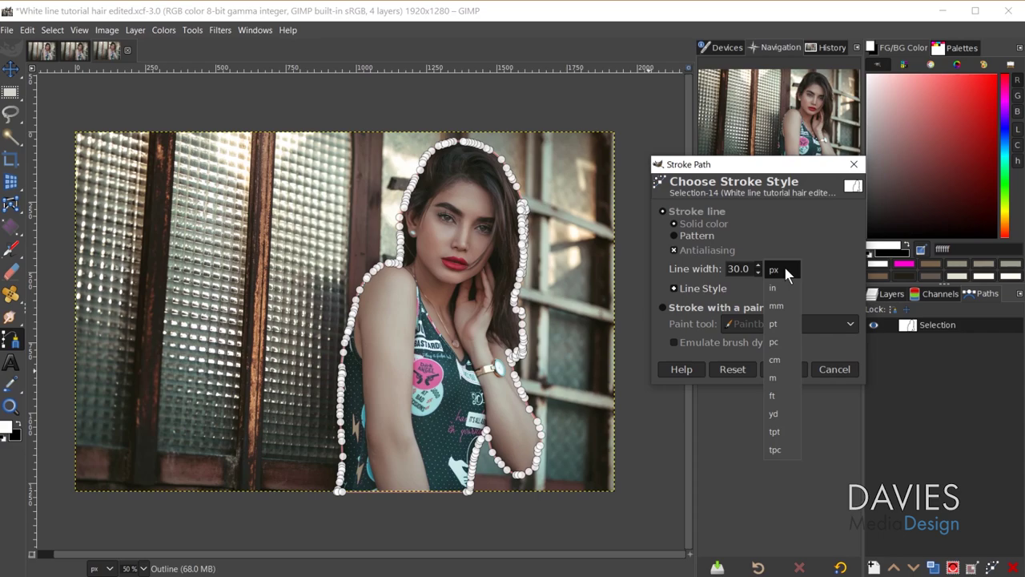
click(784, 275)
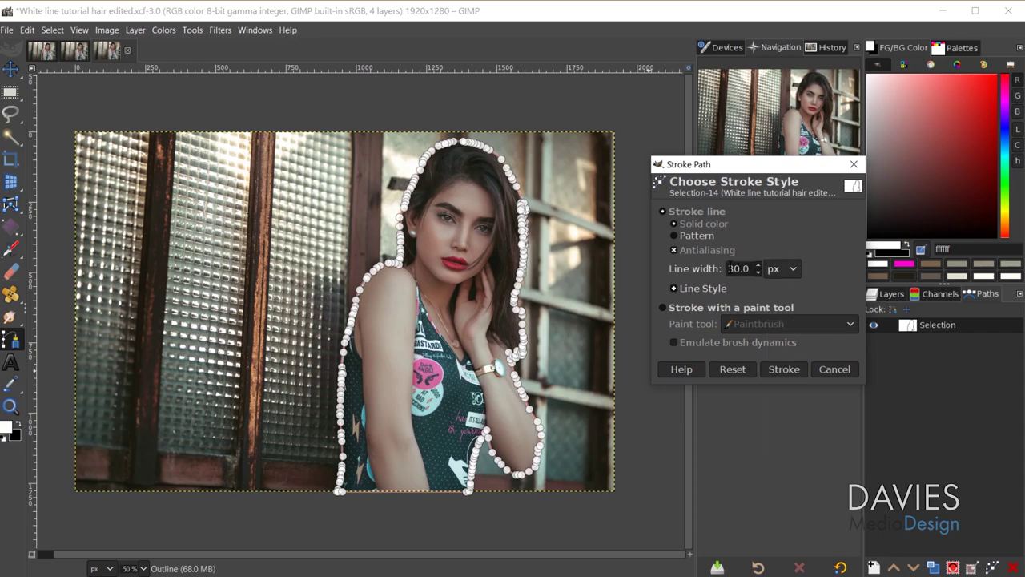
click(713, 288)
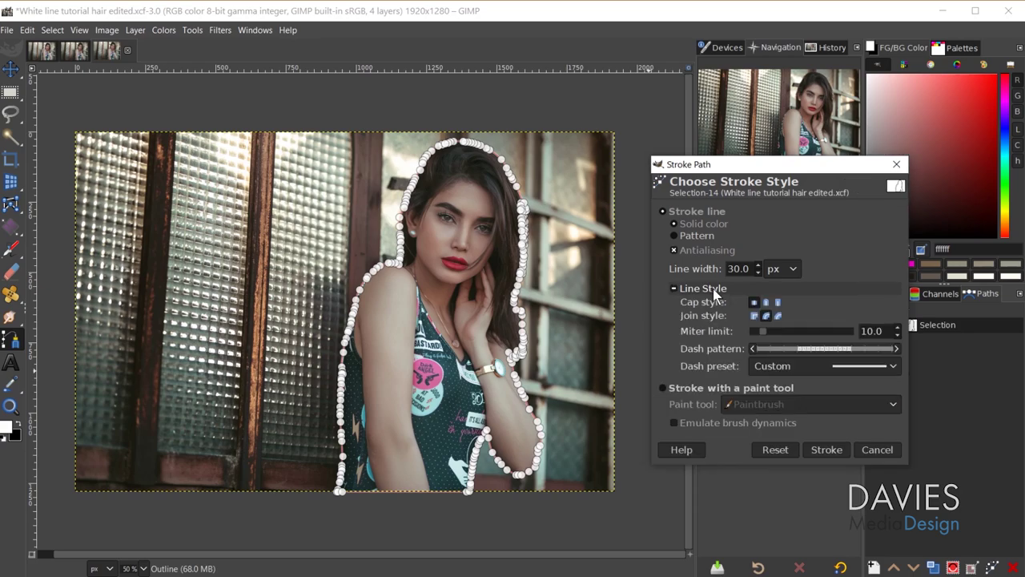
click(892, 364)
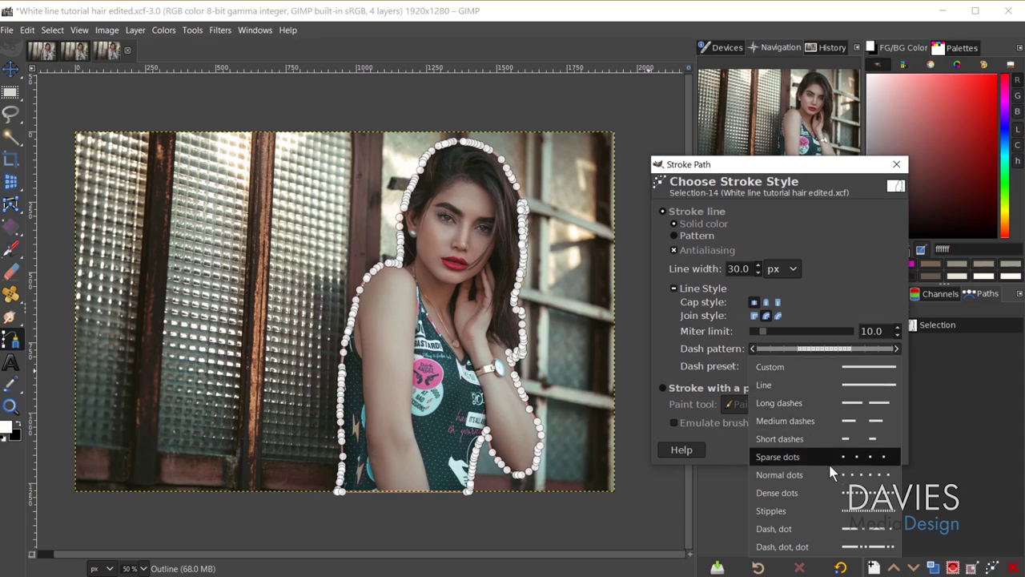
click(898, 348)
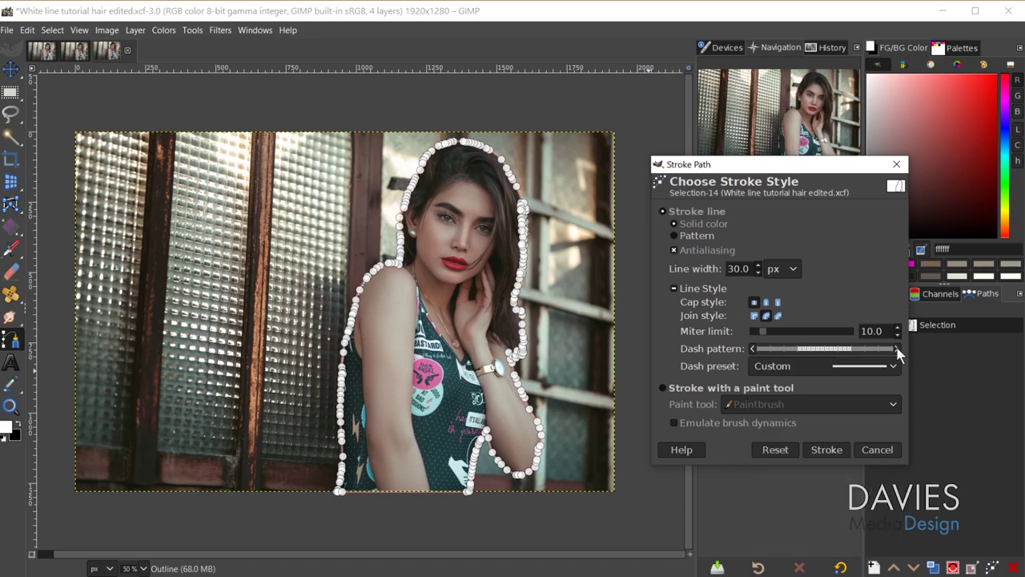
click(838, 366)
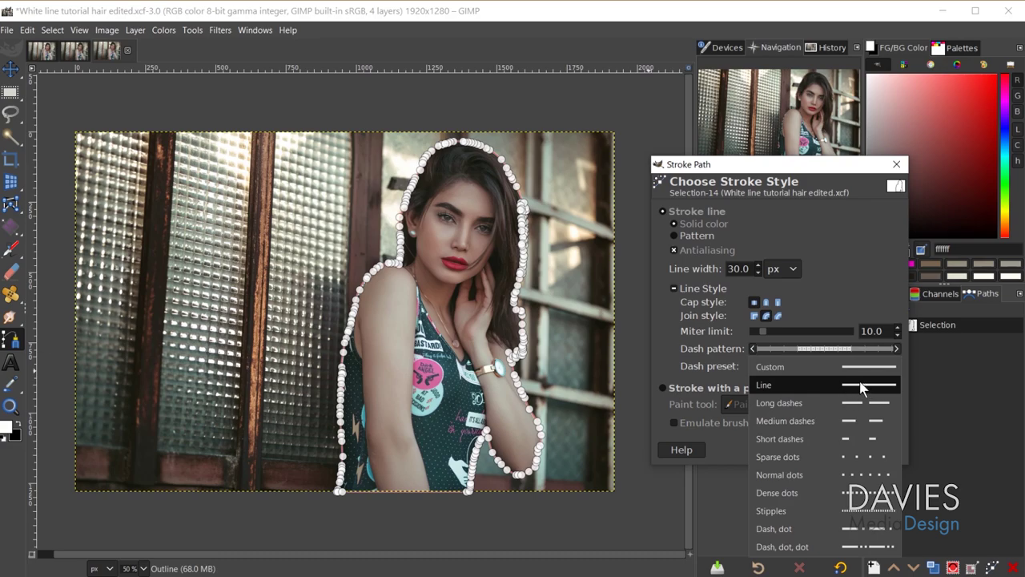
click(864, 386)
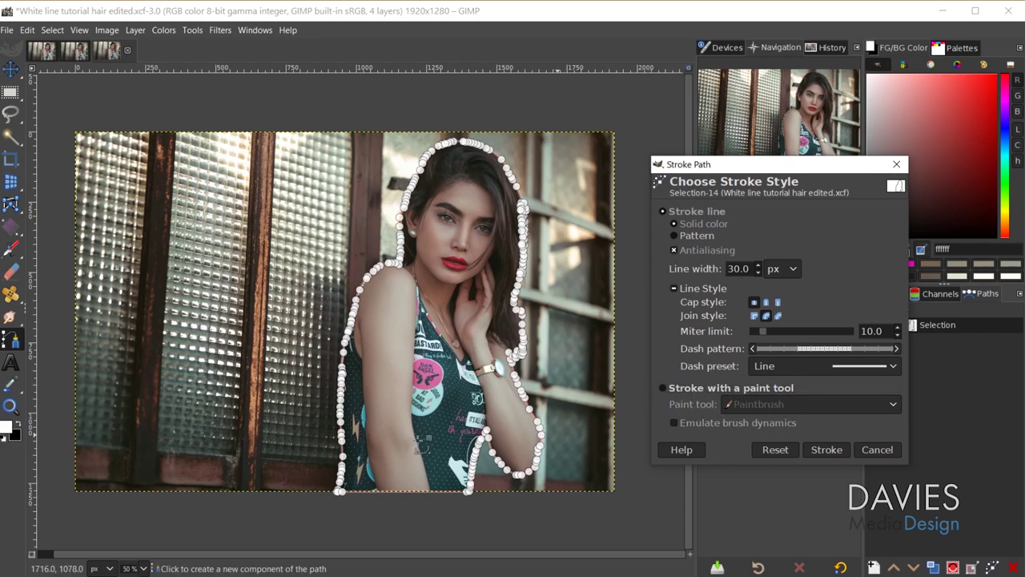
- Confirm white as the stroke colour and stroke the path onto the Outline layer
click(7, 429)
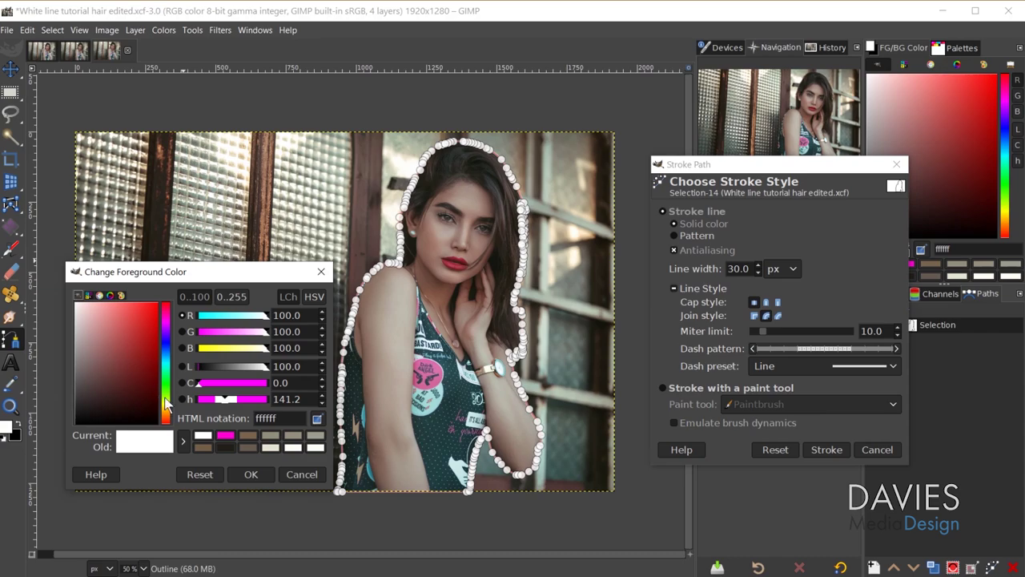
click(300, 475)
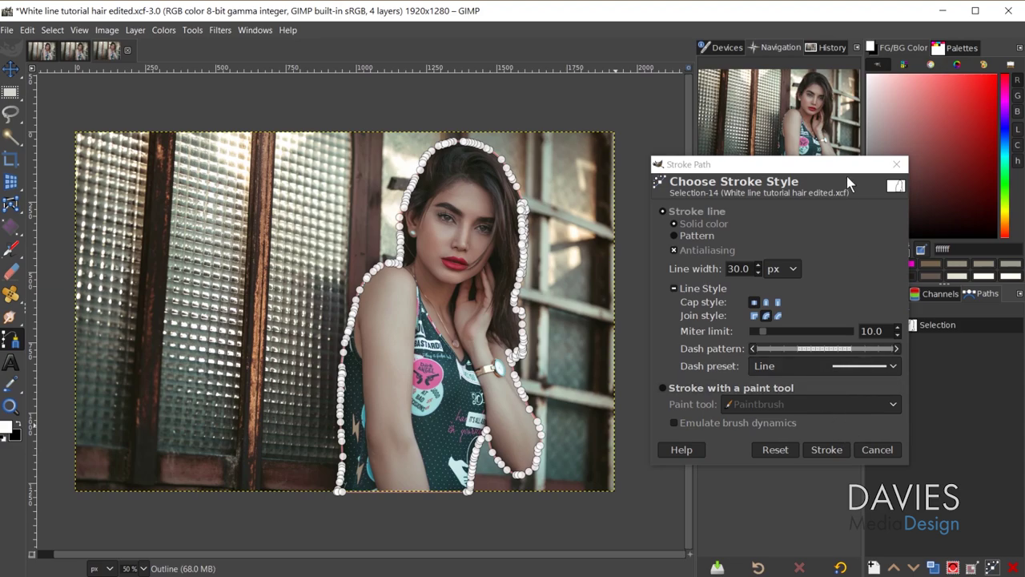
drag(838, 166, 766, 169)
click(895, 295)
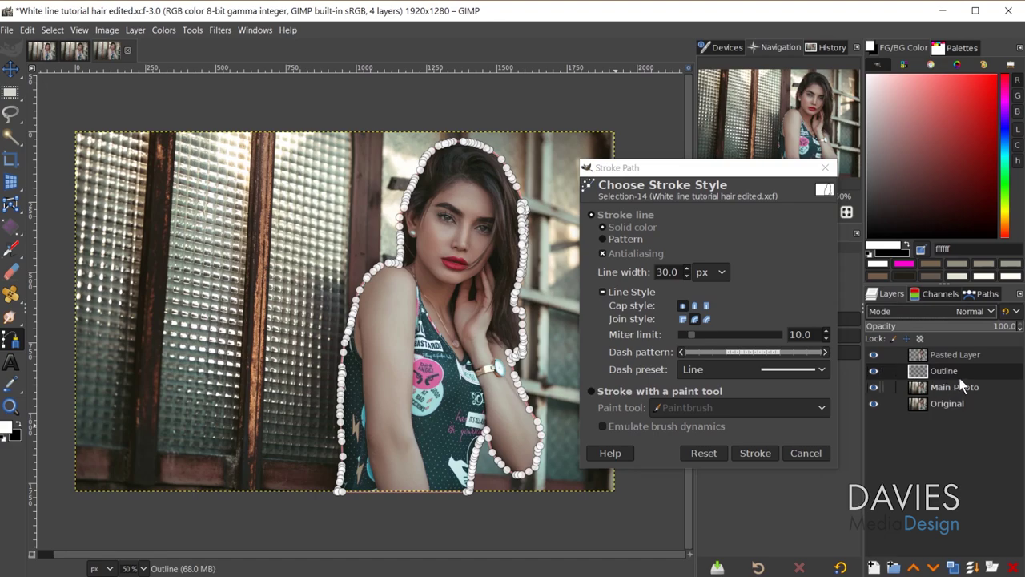
click(757, 451)
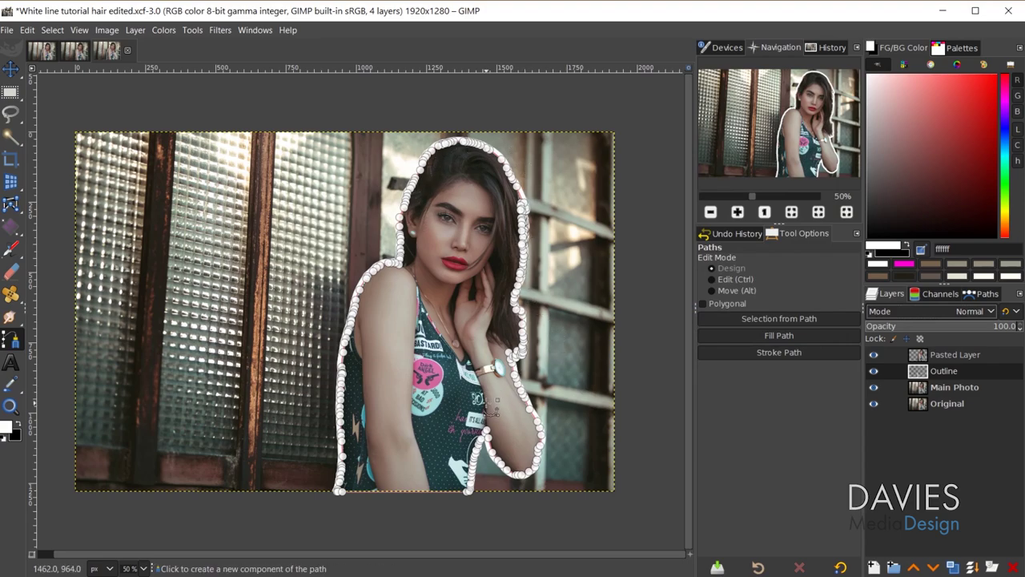
- Switch to the Move tool to hide path anchors, then select the Main Photo layer
click(983, 294)
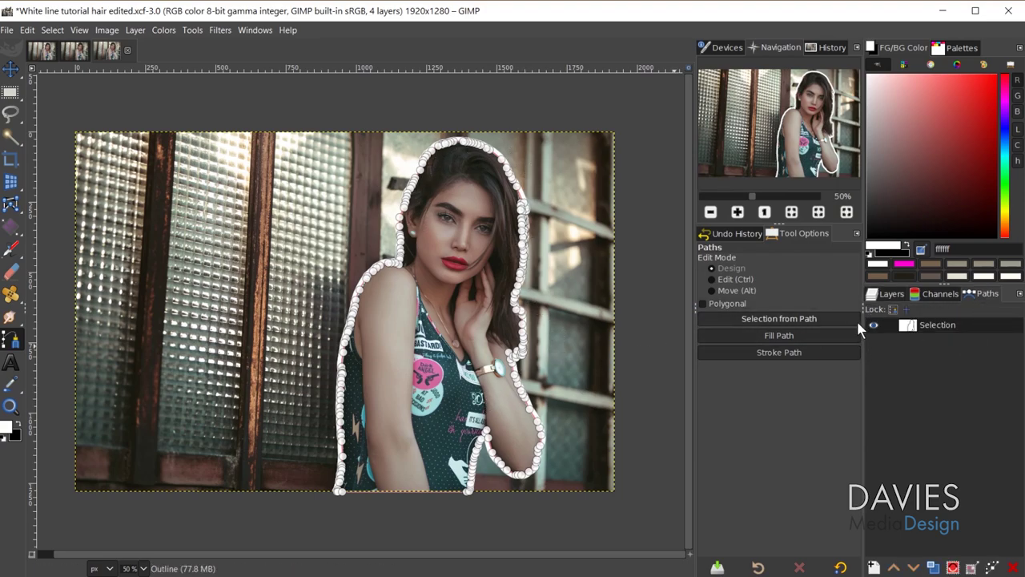
click(10, 69)
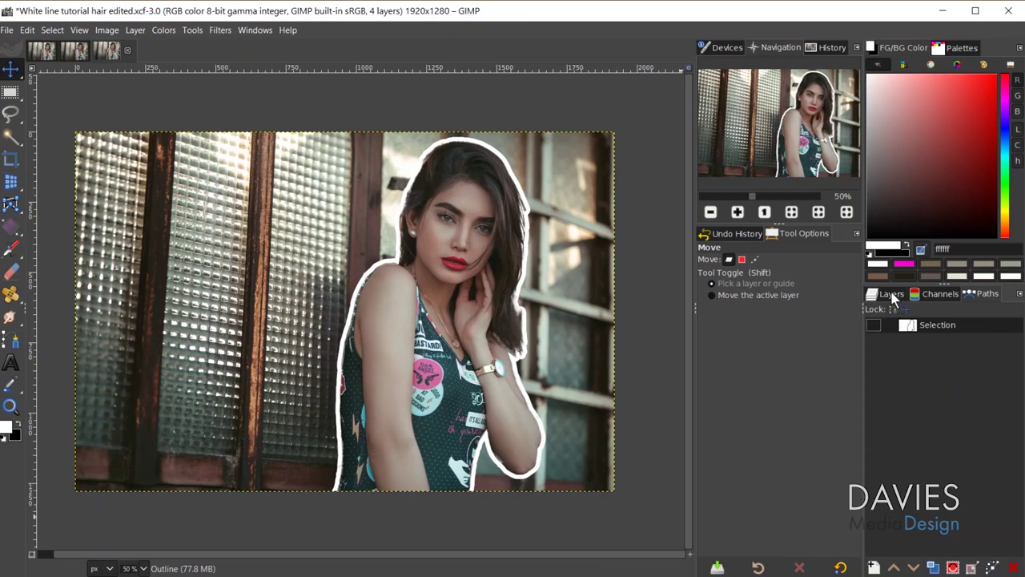
click(893, 295)
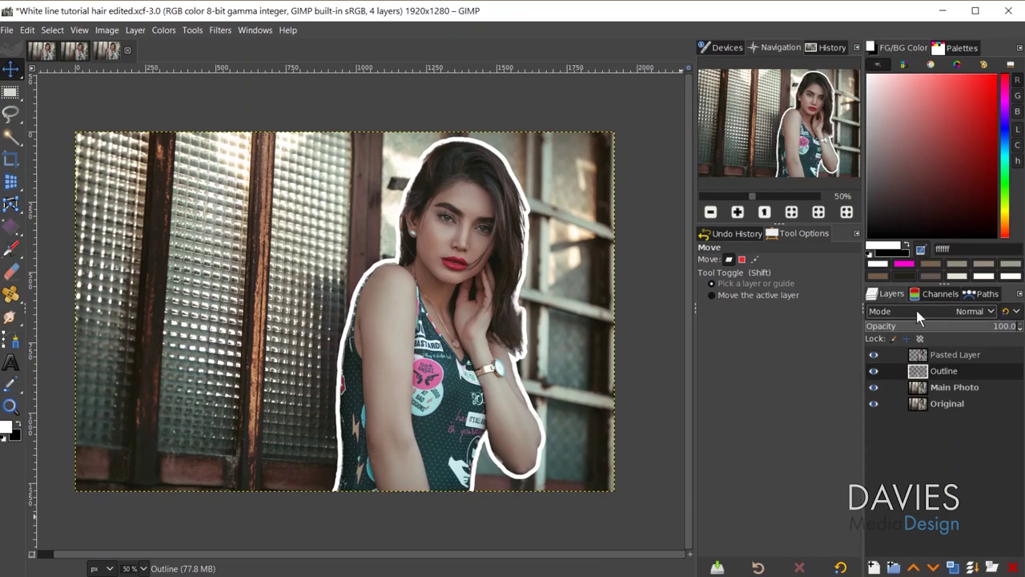
click(919, 390)
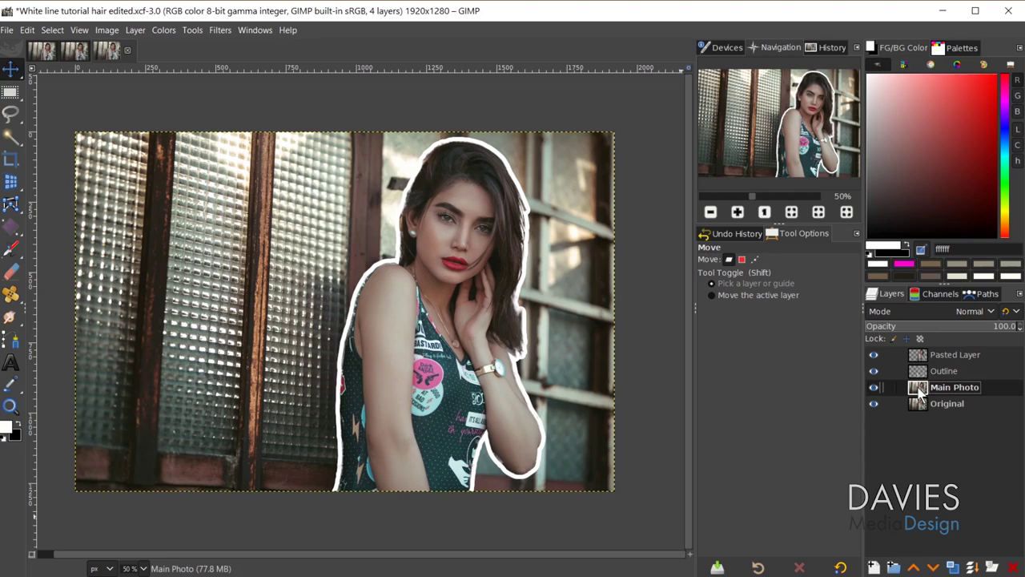
- Apply a Gaussian blur of about 21.66 to the Main Photo layer
click(218, 31)
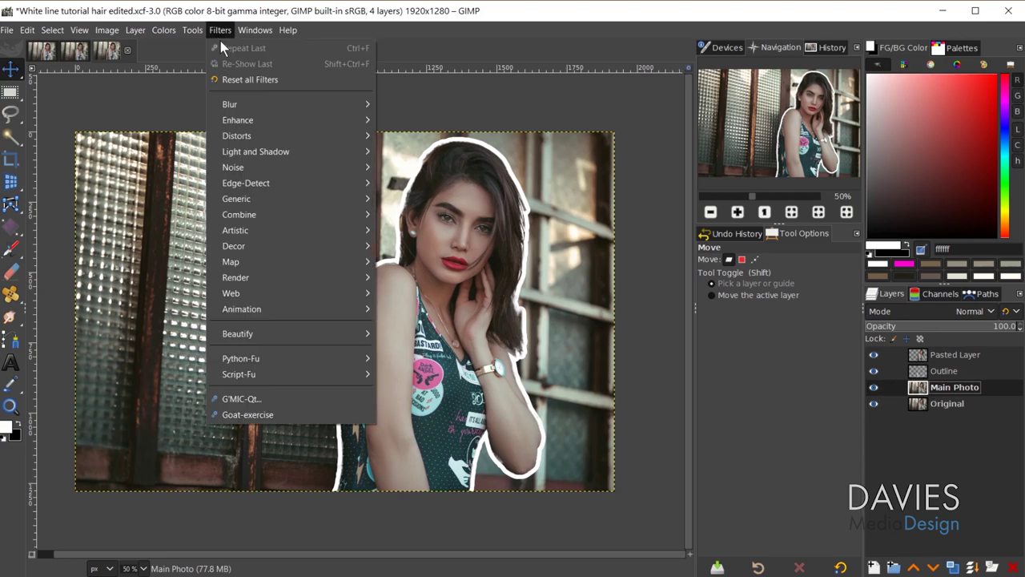
mouse_move(244, 109)
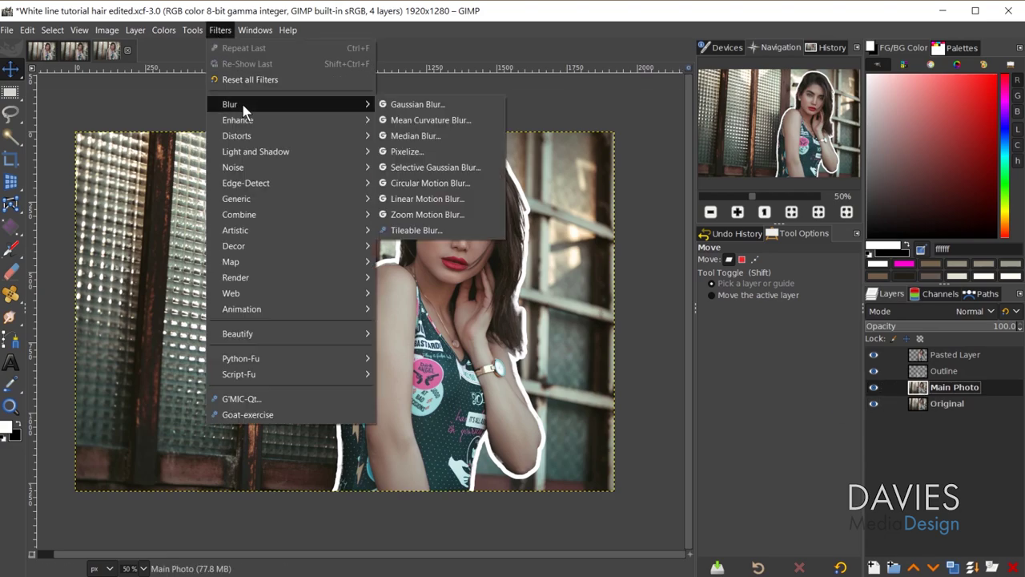
click(416, 104)
click(515, 206)
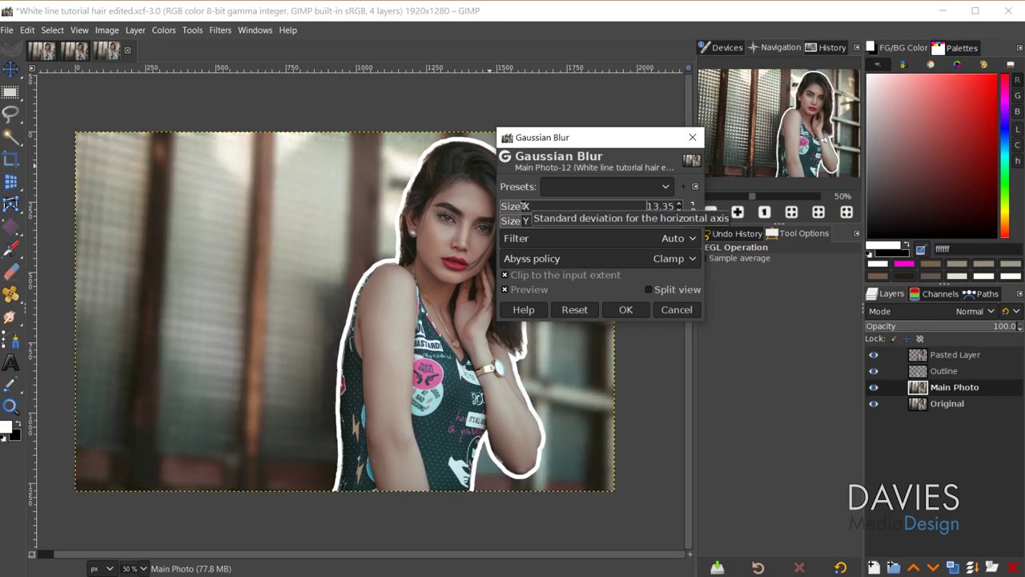
click(642, 206)
drag(642, 206, 525, 207)
click(625, 310)
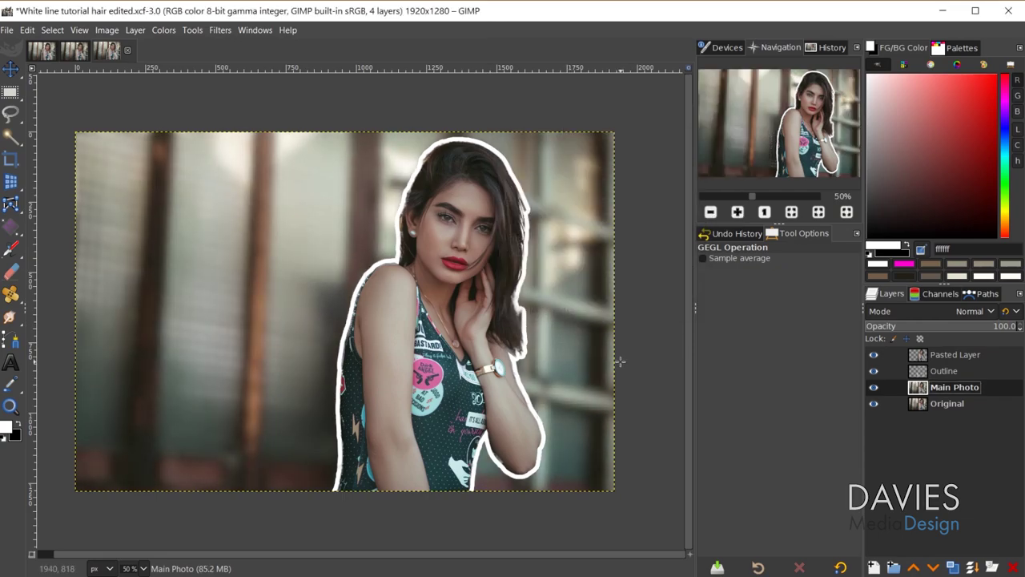